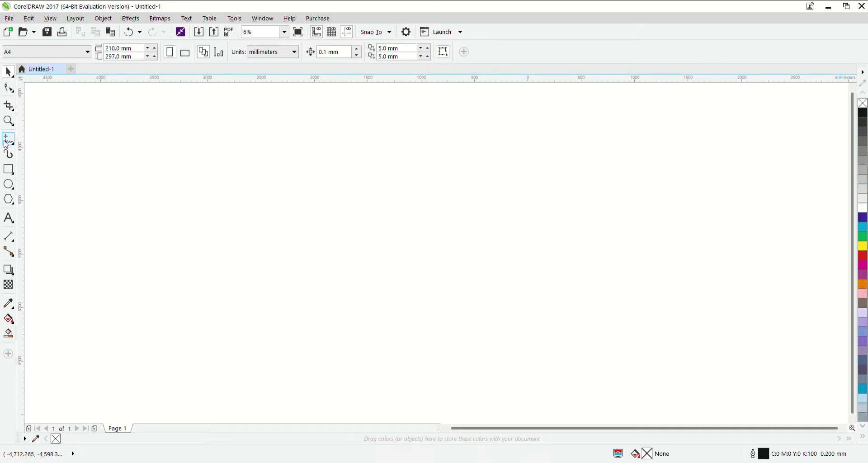
Draw a long horizontal headline line with a small looped curl under its left end.
click(8, 139)
click(327, 197)
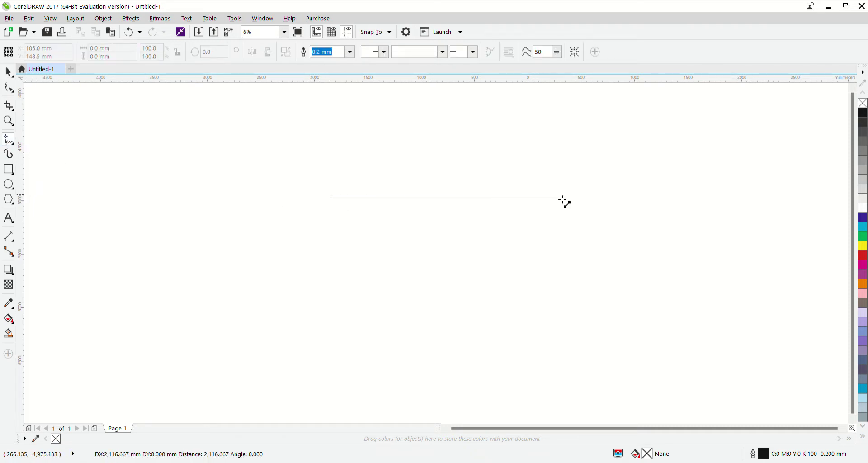
click(562, 197)
scroll(342, 219, up, 1)
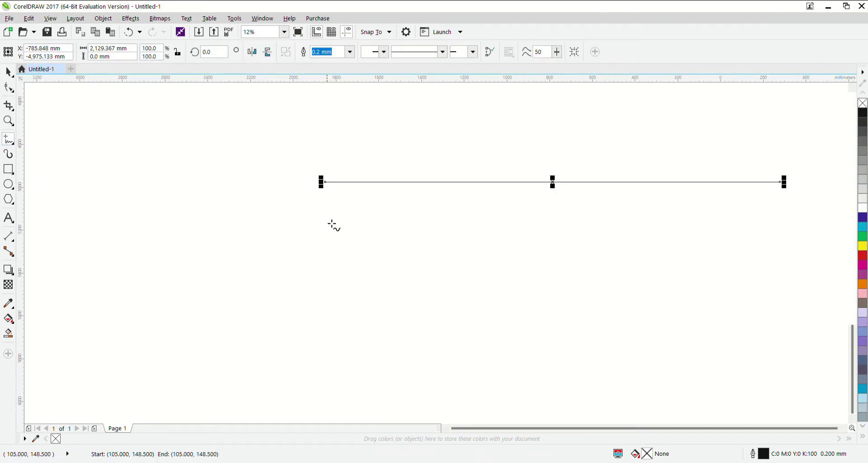
drag(340, 217, 376, 209)
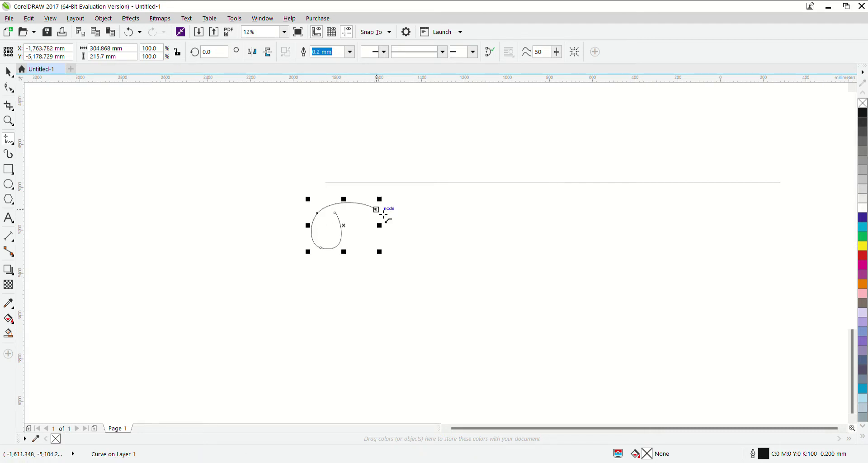
Draw a vertical stroke down from the headline and duplicate it to the right.
click(378, 174)
click(389, 277)
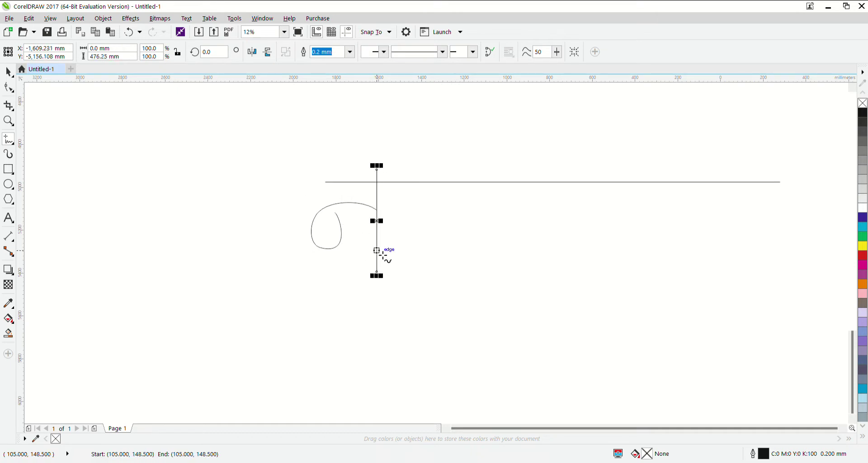
key(space)
drag(379, 228, 417, 229)
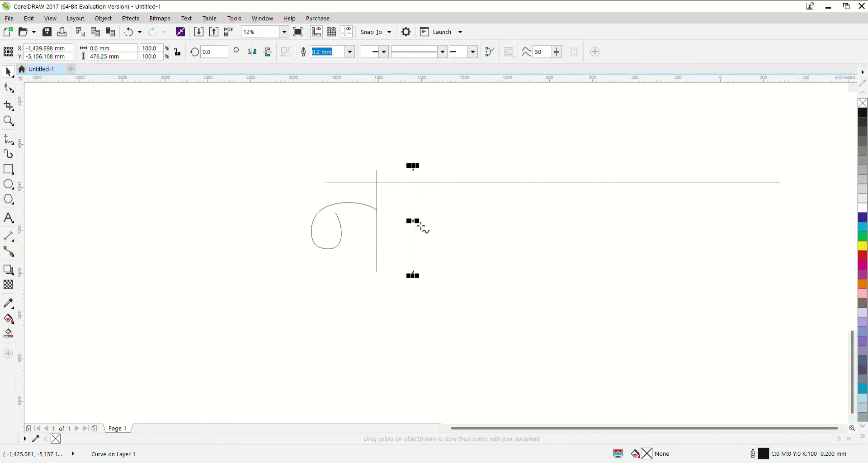
Draw the ra curl with a long diagonal tail and scale it to about 84%.
key(space)
mouse_move(445, 194)
mouse_down()
mouse_move(453, 181)
mouse_move(449, 254)
mouse_up()
click(444, 249)
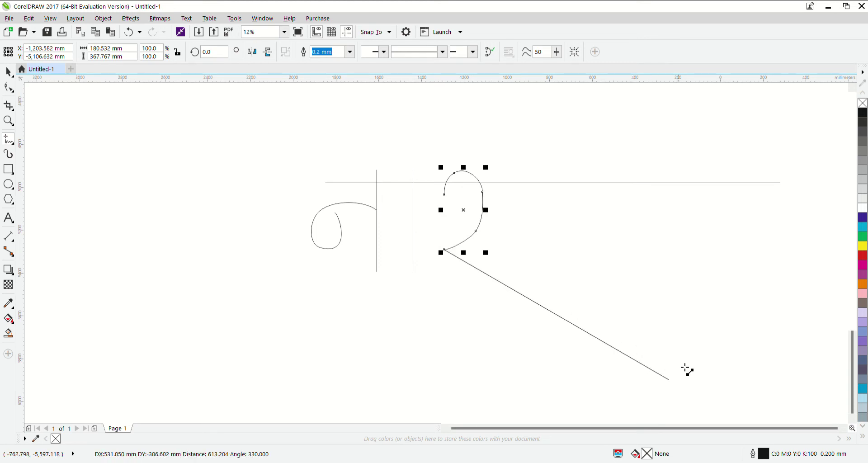
click(682, 387)
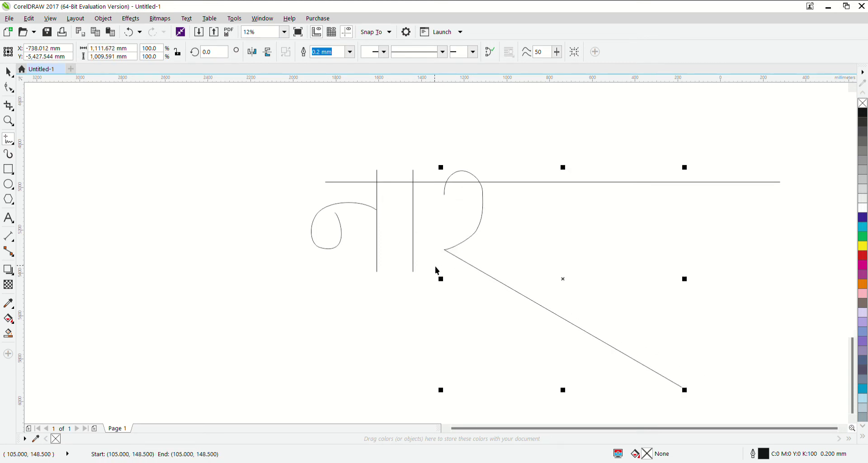
key(space)
drag(690, 396, 653, 361)
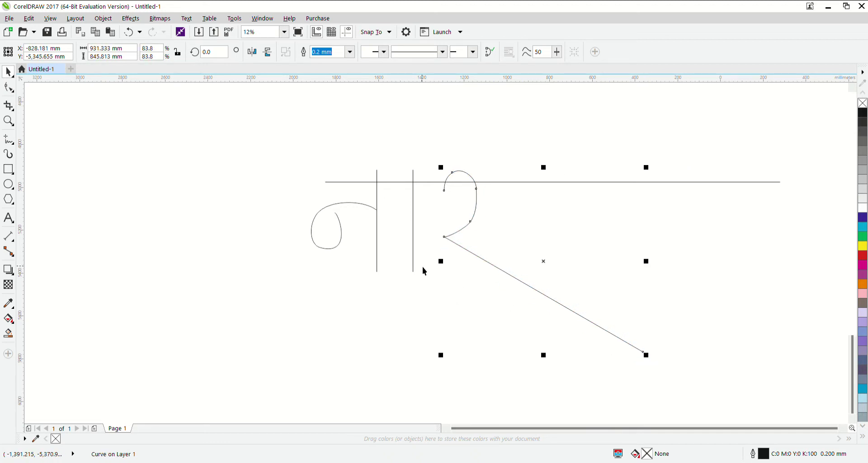
key(space)
key(space)
click(414, 244)
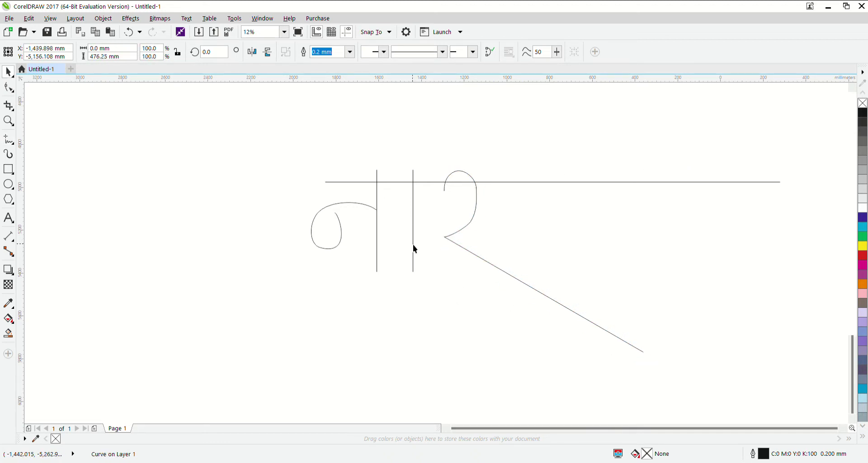
Copy a vertical stroke past the curl and shorten it from the bottom.
drag(417, 245, 527, 251)
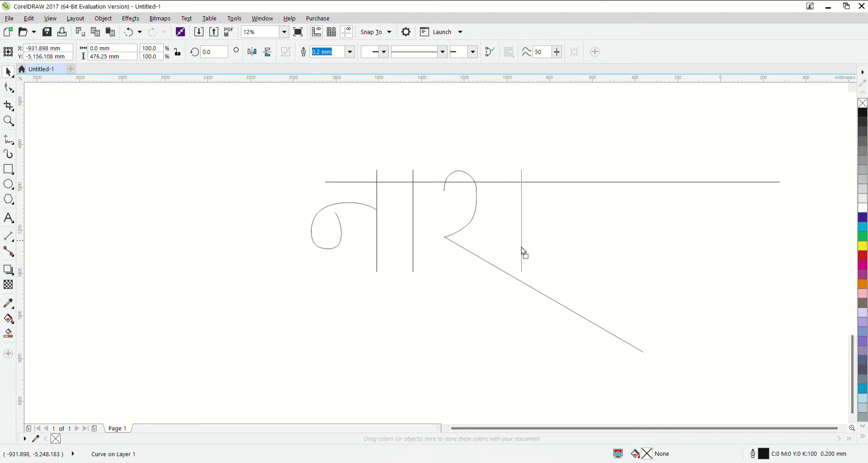
drag(525, 246, 521, 247)
drag(524, 280, 524, 252)
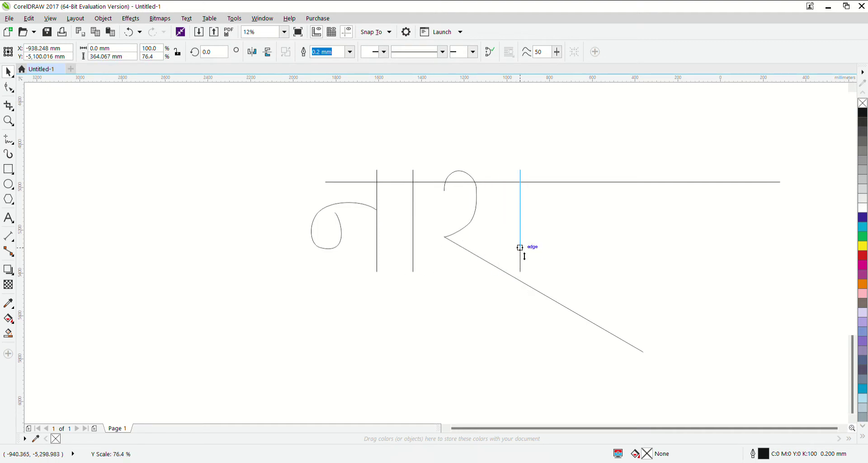
scroll(517, 233, right, 2)
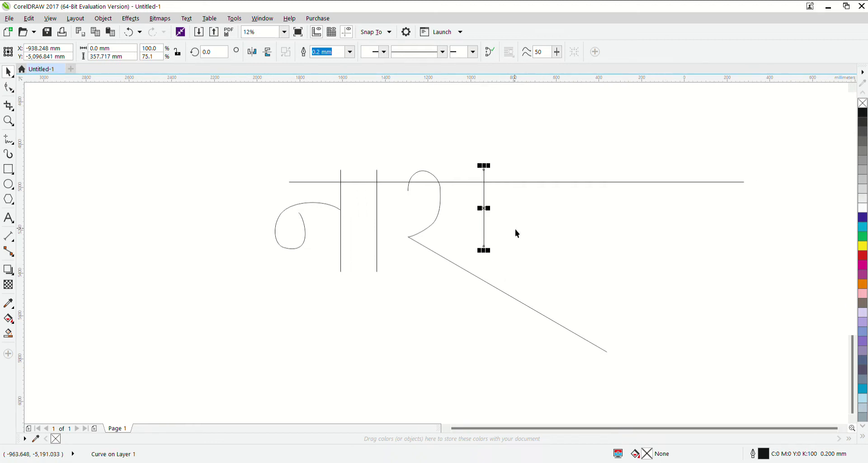
scroll(479, 267, right, 2)
Draw an S-shaped curve beside the short vertical, replacing a discarded hook, and nudge it left.
key(F5)
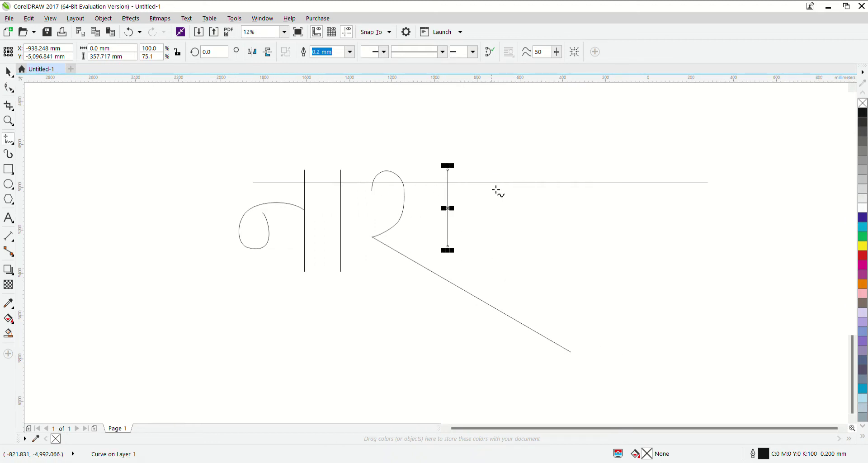
mouse_move(478, 194)
mouse_down()
mouse_move(498, 209)
mouse_move(480, 266)
mouse_move(508, 269)
mouse_move(534, 248)
mouse_up()
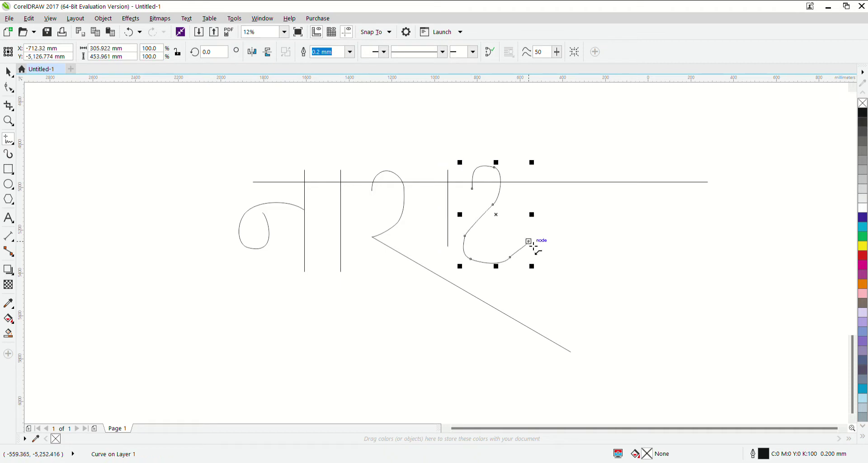
key(Delete)
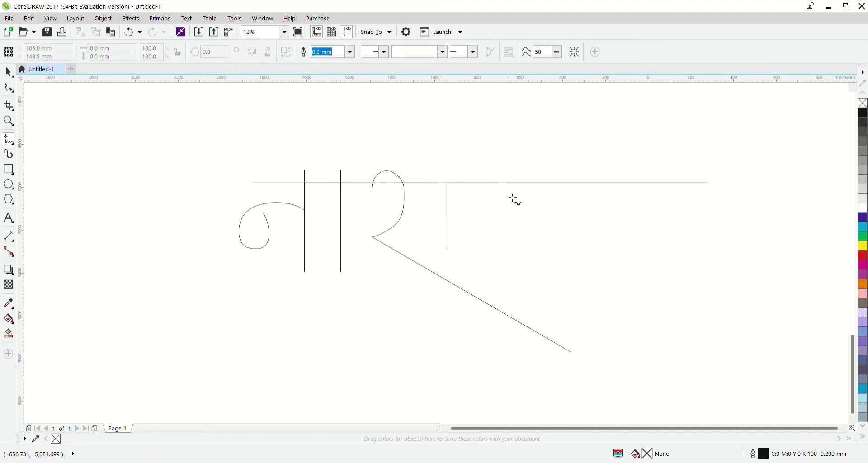
mouse_move(512, 199)
mouse_down()
mouse_move(518, 227)
mouse_move(506, 244)
mouse_move(517, 272)
mouse_move(557, 264)
mouse_move(571, 251)
mouse_move(548, 264)
mouse_move(542, 258)
mouse_move(564, 261)
mouse_move(502, 235)
mouse_up()
key(space)
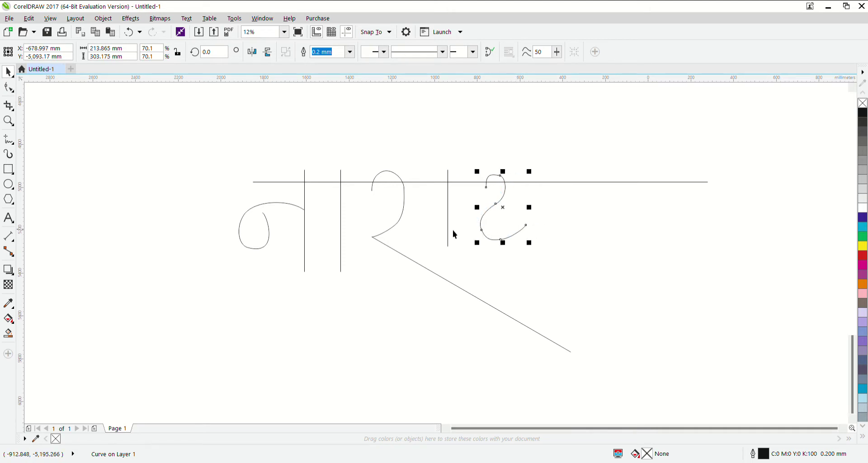
click(452, 232)
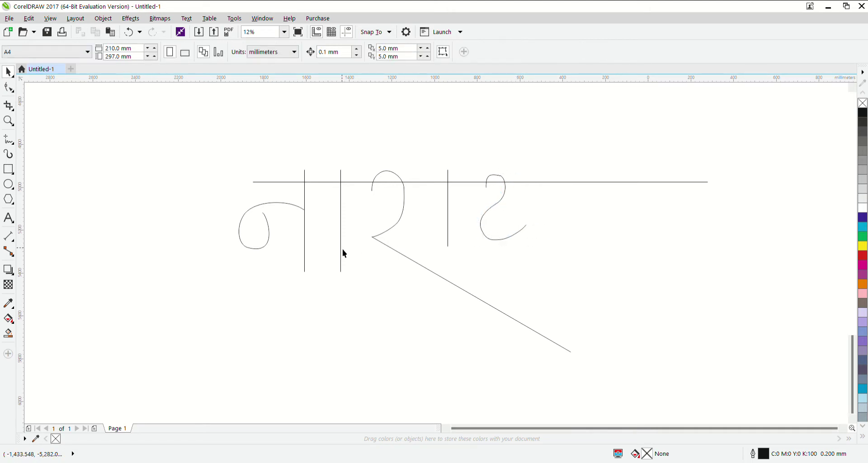
Copy a full-height vertical after the S-curve and widen the S-curve to reach it.
drag(343, 249, 533, 253)
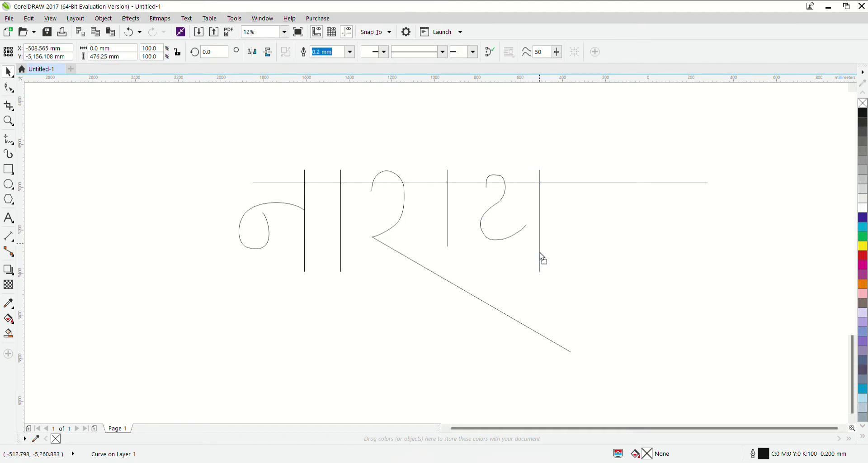
drag(532, 253, 539, 253)
click(511, 227)
drag(529, 207, 541, 215)
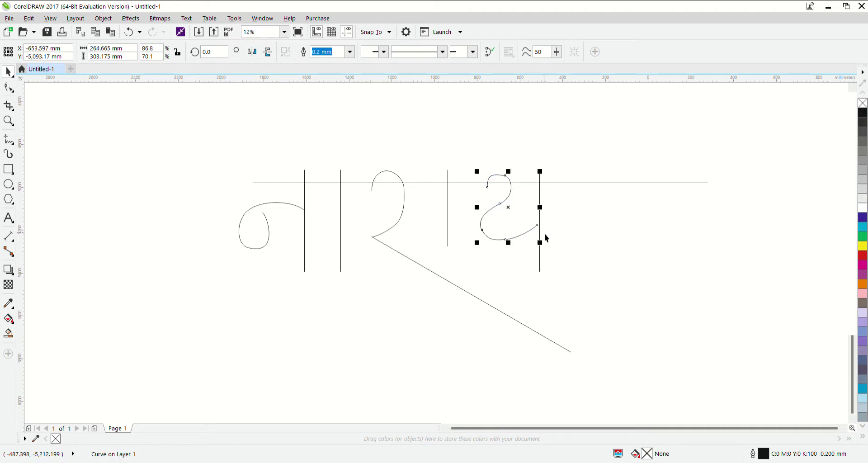
Draw a tall looped stroke rising above the headline right of the vertical.
key(F5)
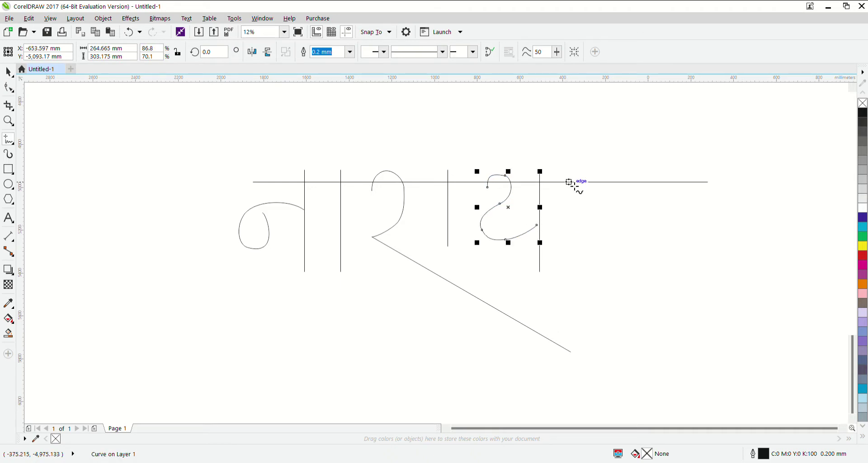
mouse_move(574, 172)
mouse_down()
mouse_move(572, 194)
mouse_move(606, 236)
mouse_move(568, 135)
mouse_up()
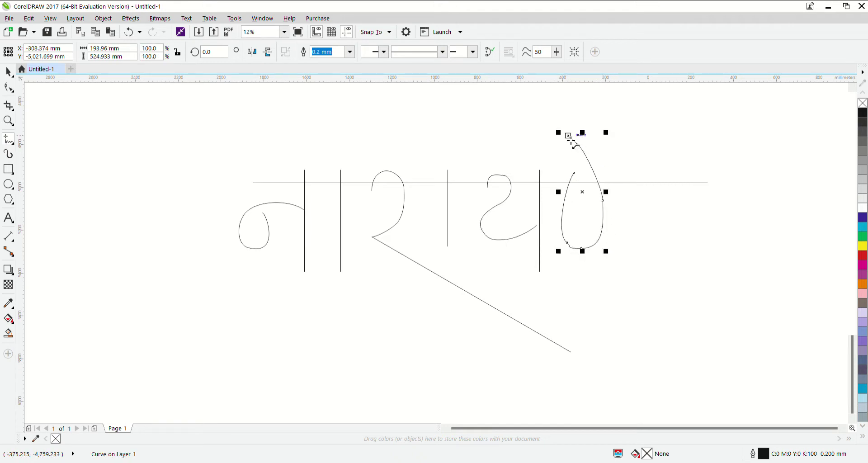
key(space)
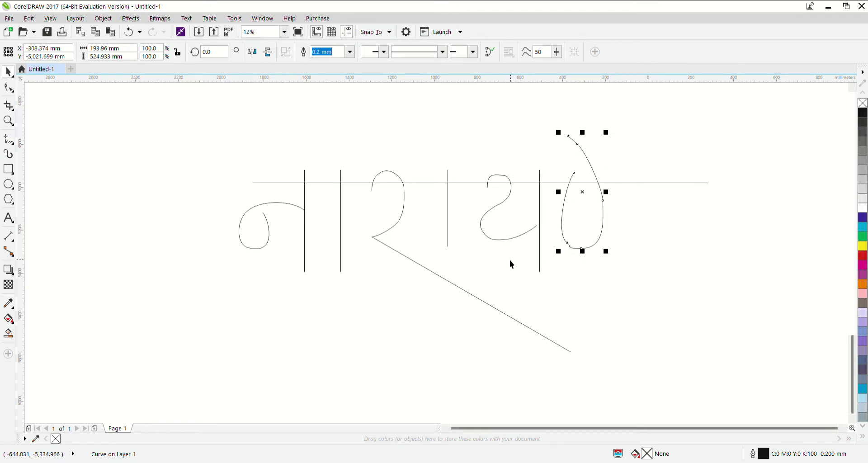
click(301, 231)
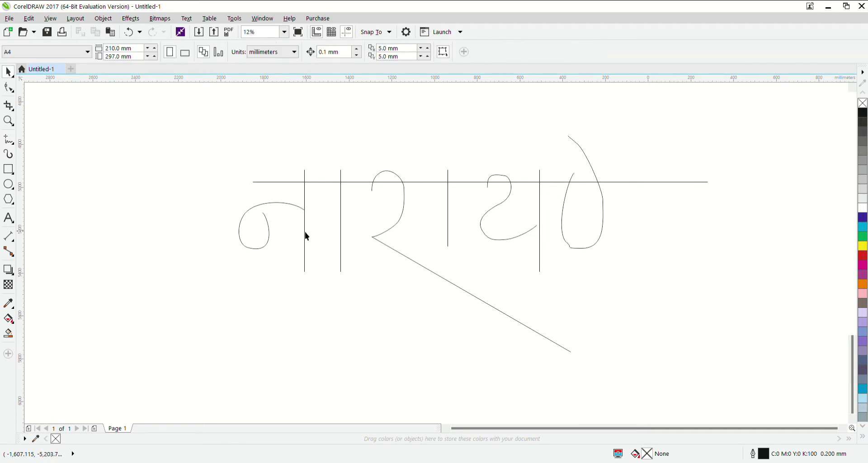
Copy the first two vertical strokes to the right end of the word.
click(305, 234)
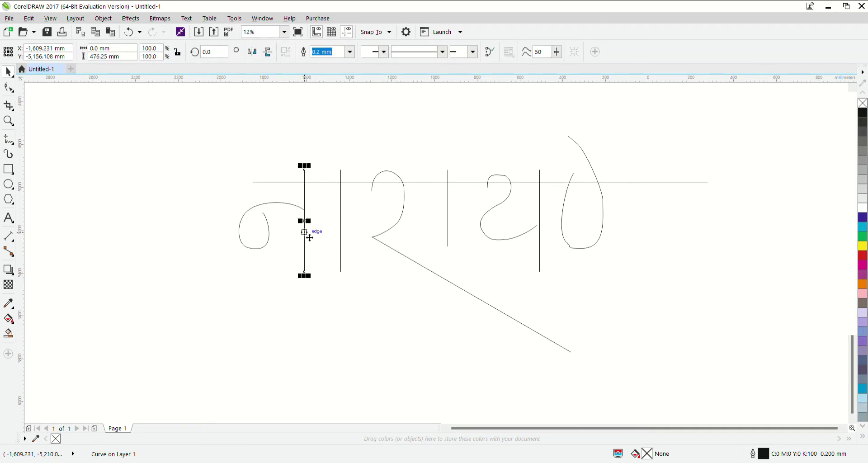
shift+click(341, 234)
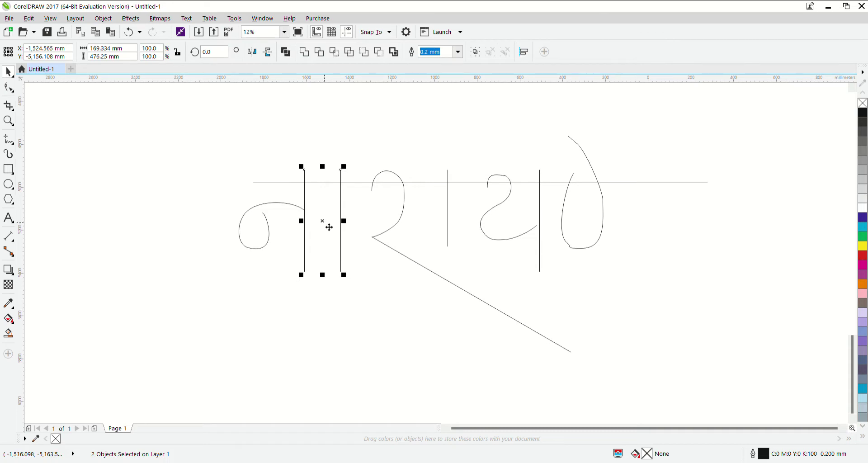
drag(329, 227, 657, 252)
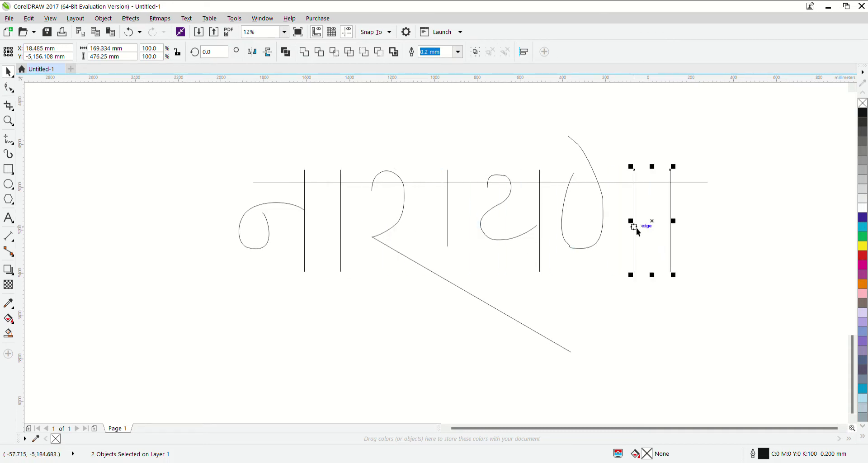
scroll(606, 221, down, 1)
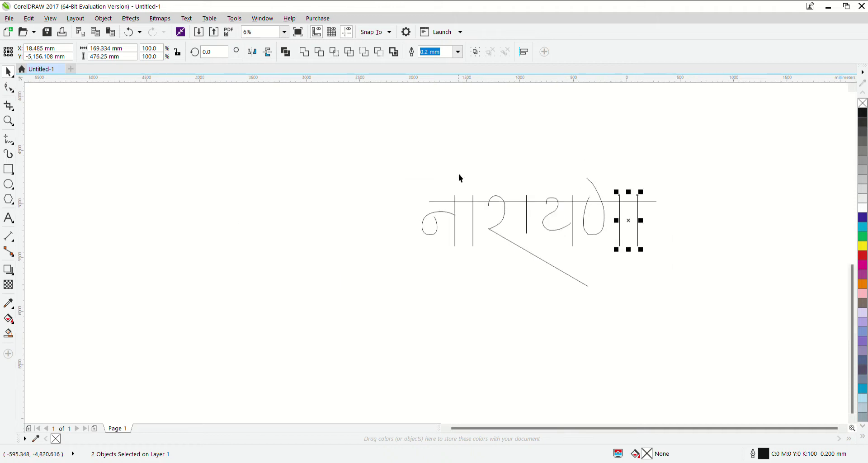
Draw a circle and position it above the last letters.
click(8, 184)
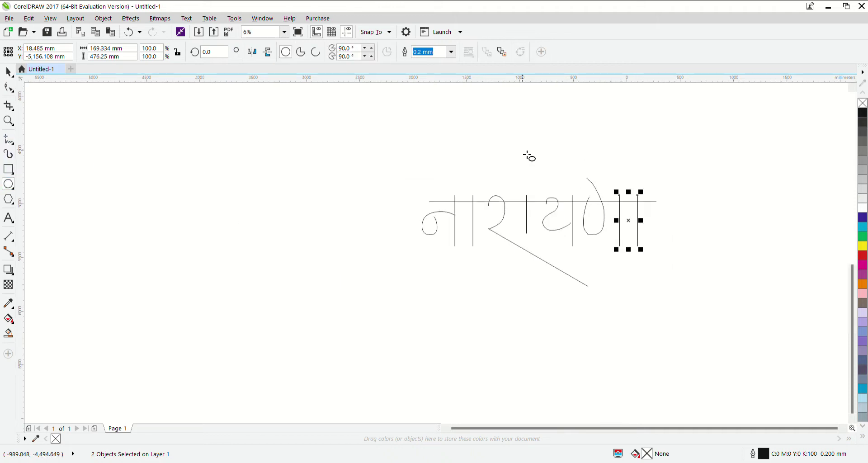
drag(593, 135, 659, 188)
key(space)
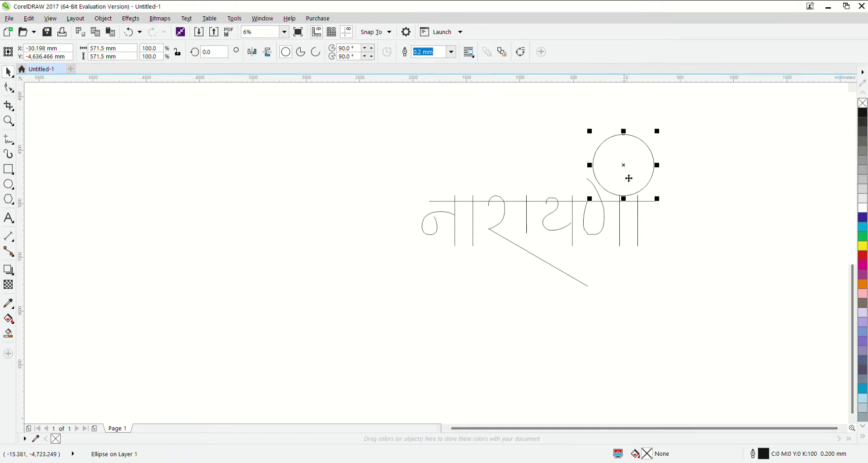
drag(624, 166, 635, 169)
scroll(635, 169, up, 1)
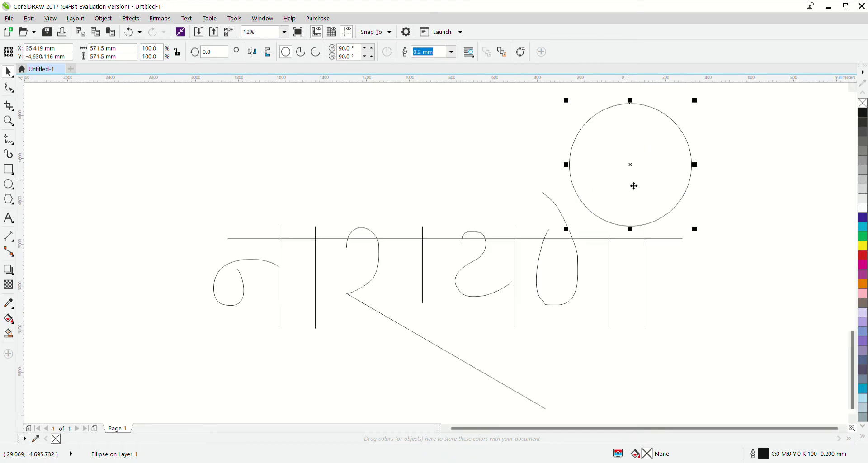
click(632, 189)
click(618, 224)
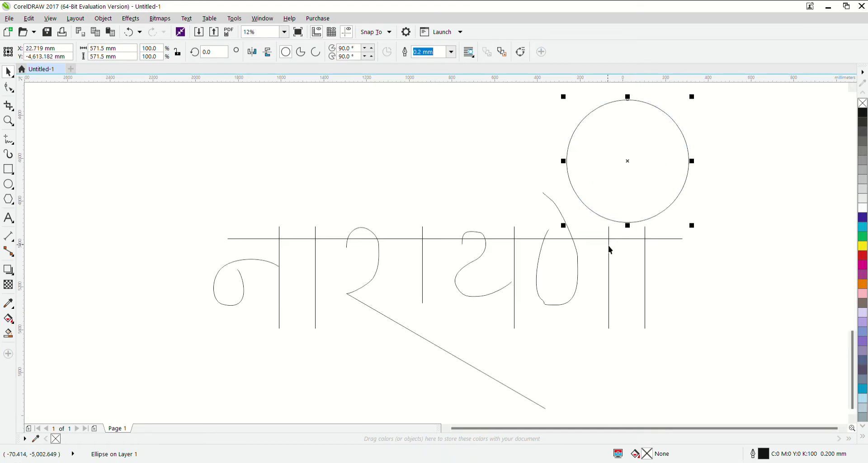
Stretch the first letter's loop wider to about 118.7% horizontally.
scroll(609, 249, down, 1)
scroll(425, 272, up, 1)
click(413, 269)
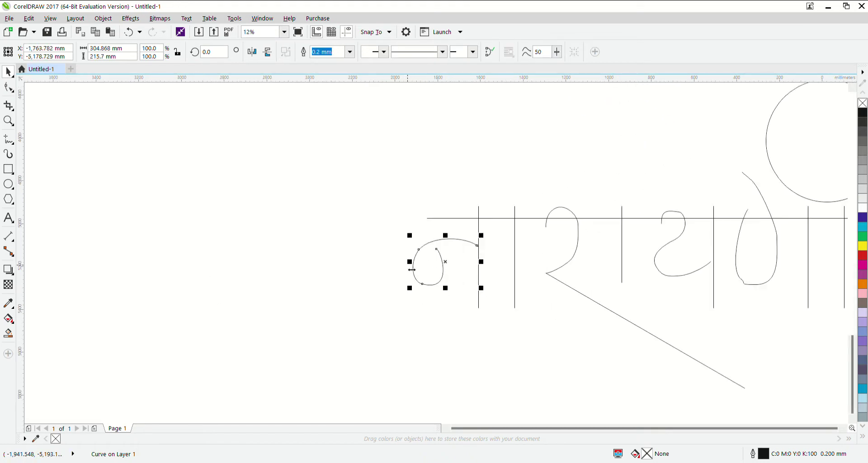
drag(409, 260, 397, 272)
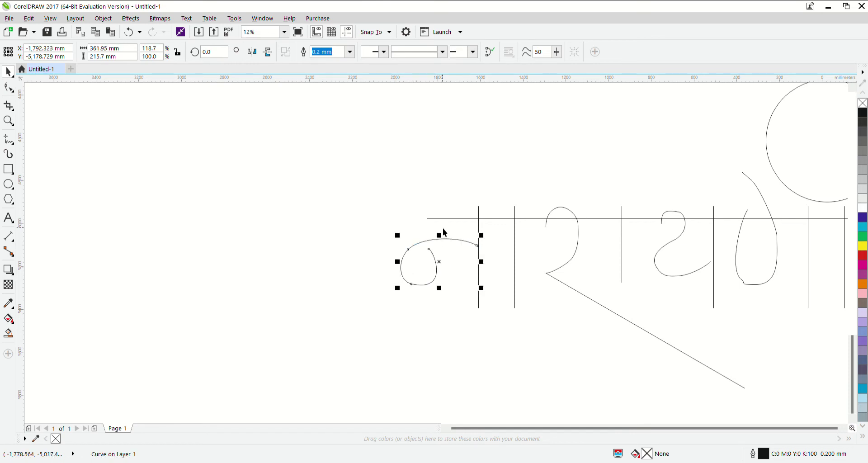
scroll(442, 233, down, 1)
Marquee-select all twelve lettering strokes and the circle and combine them into one curve.
key(Escape)
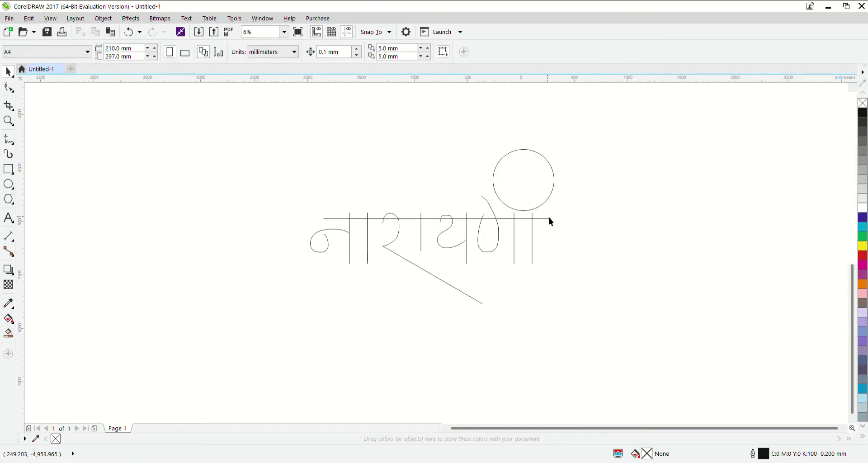
click(549, 220)
key(Escape)
drag(240, 125, 560, 310)
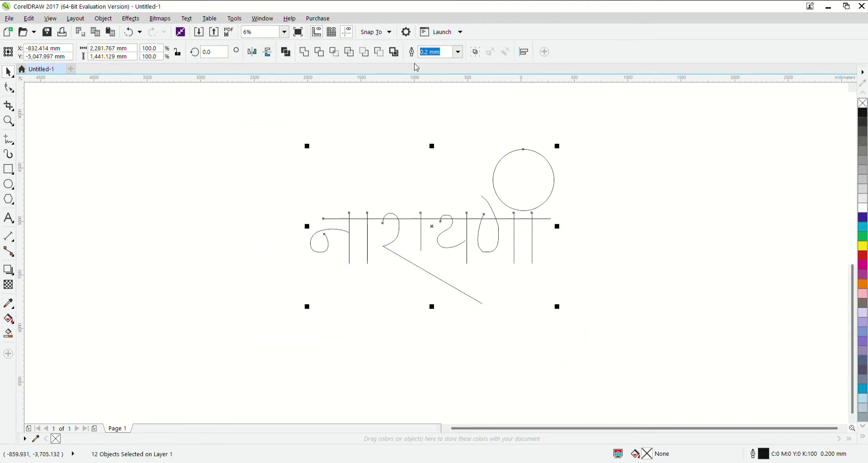
click(304, 52)
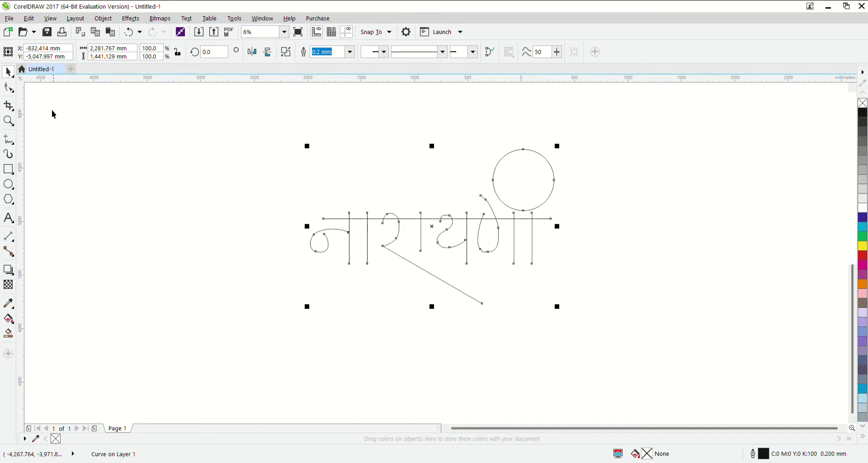
click(8, 87)
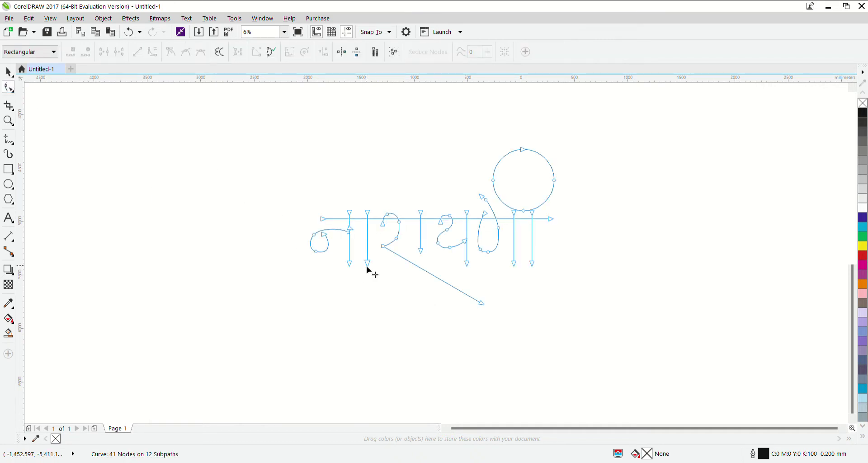
Delete the extra node at the end of the opening loop.
key(ctrl+a)
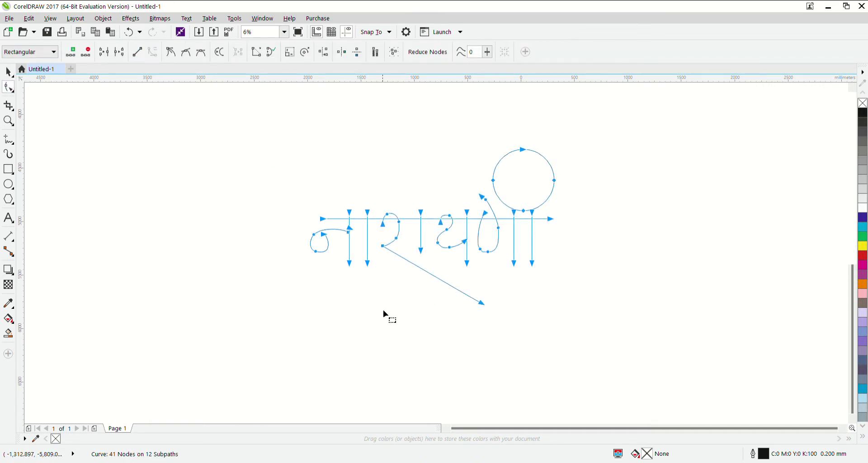
scroll(345, 247, up, 3)
scroll(385, 146, up, 1)
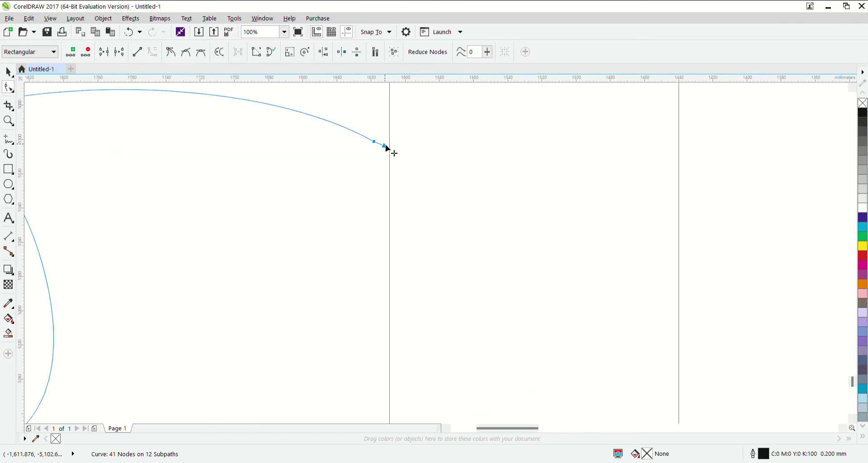
scroll(385, 145, up, 1)
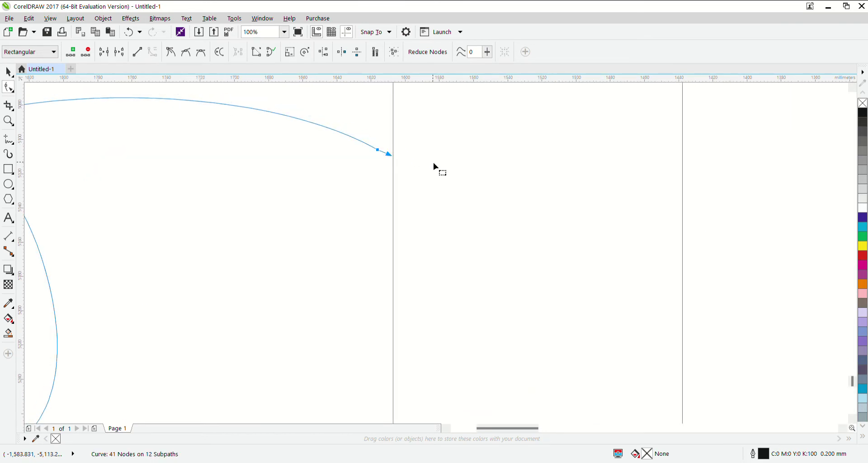
key(ctrl+z)
key(ctrl+shift+z)
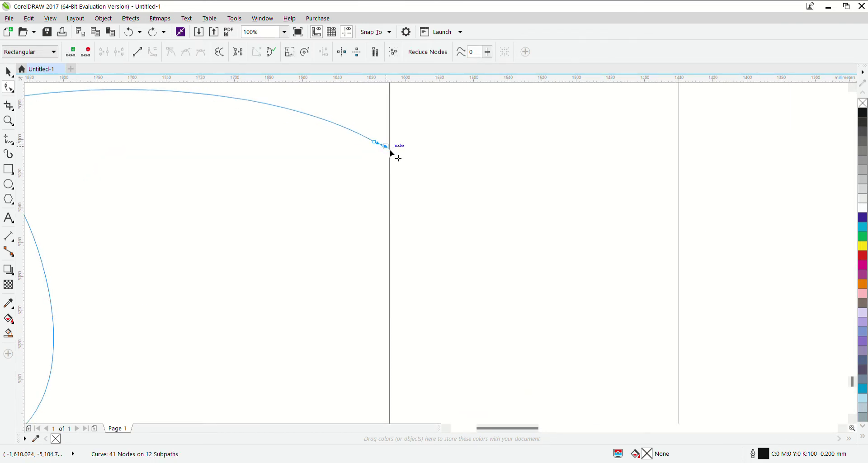
key(Delete)
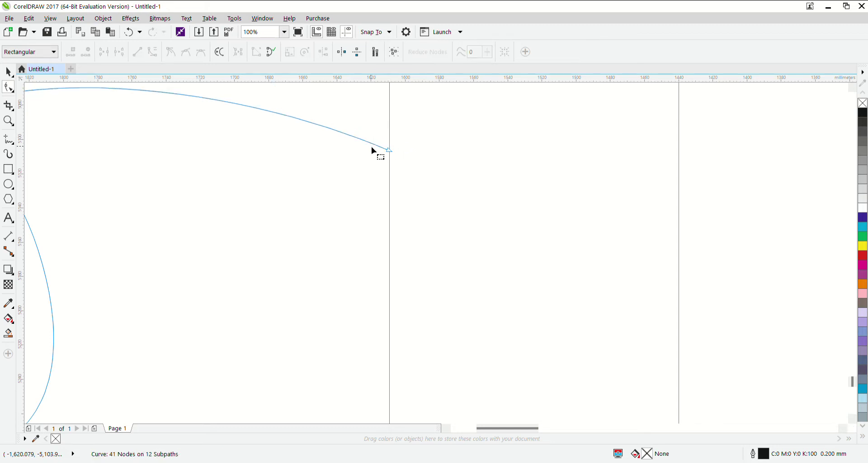
Clean up the loop's bottom nodes and reshape its inner tail curve.
scroll(373, 149, down, 2)
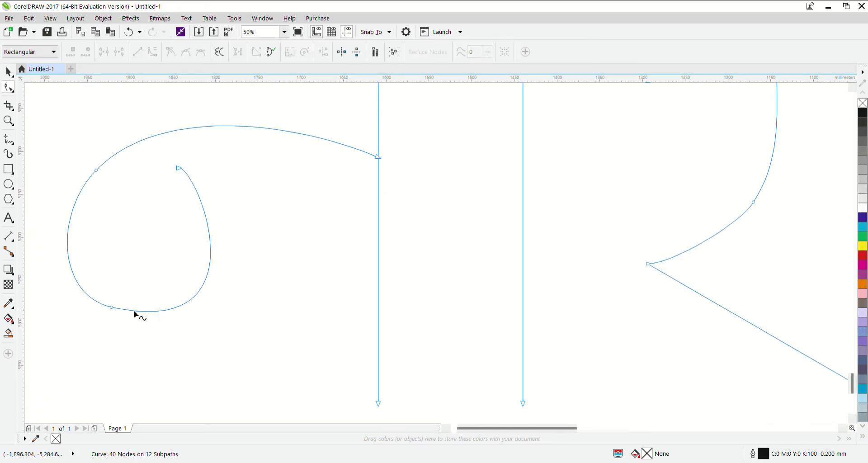
double_click(203, 287)
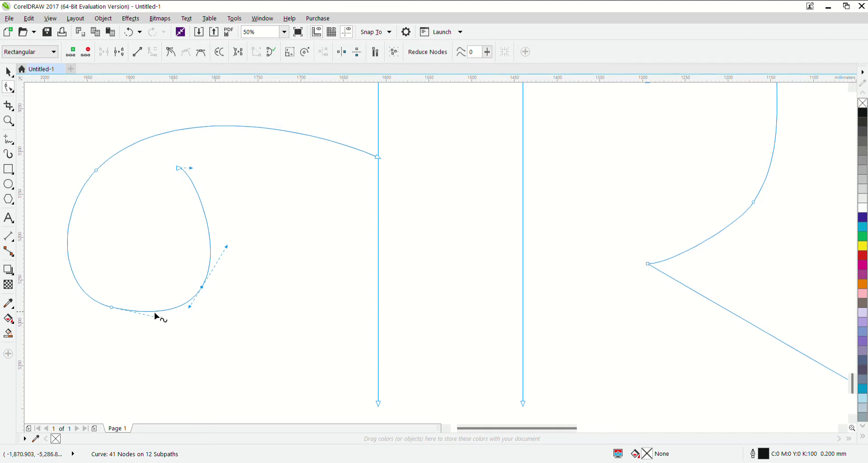
key(Delete)
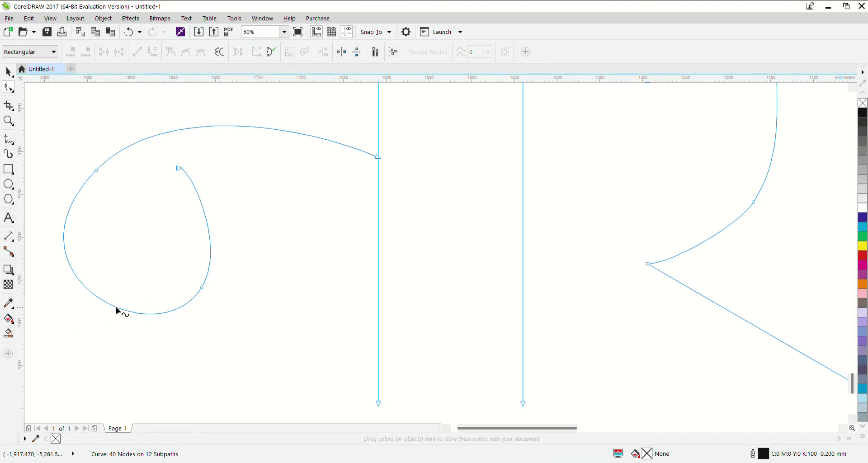
click(178, 168)
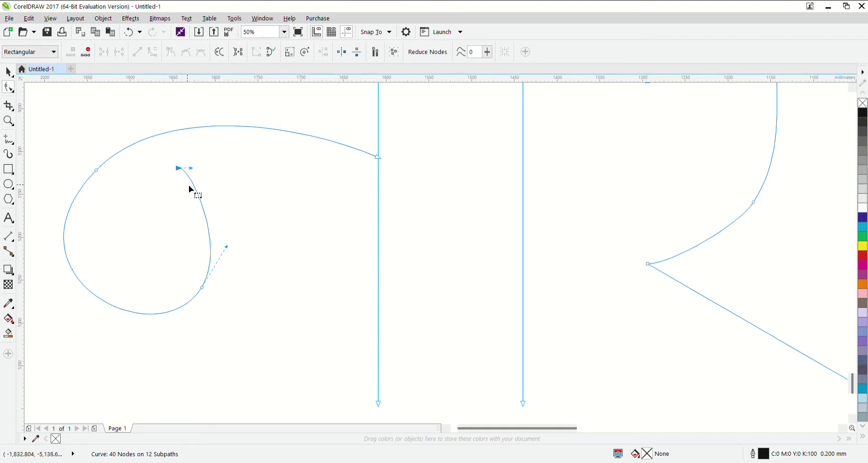
drag(193, 169, 193, 187)
scroll(398, 290, down, 3)
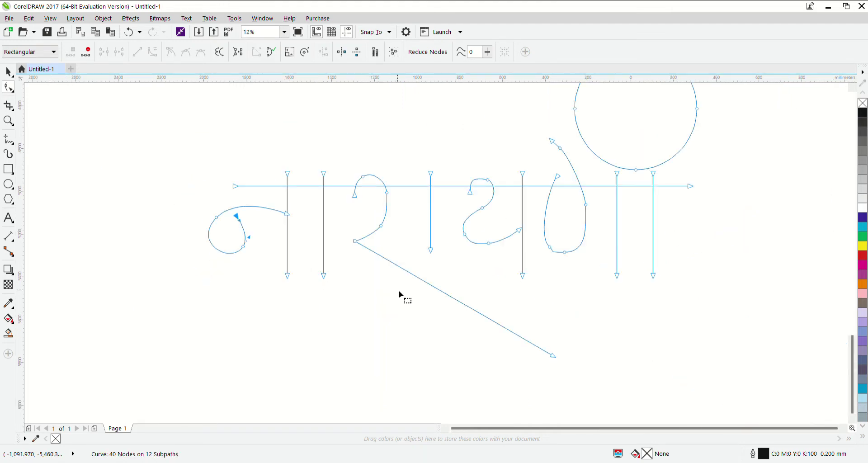
Smooth the ra curve by deleting a node and pulling its middle node right.
click(385, 225)
key(Delete)
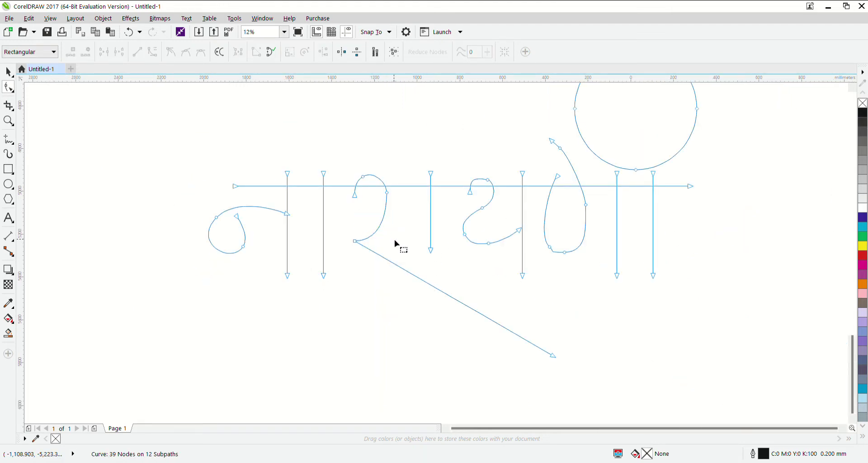
scroll(389, 210, up, 2)
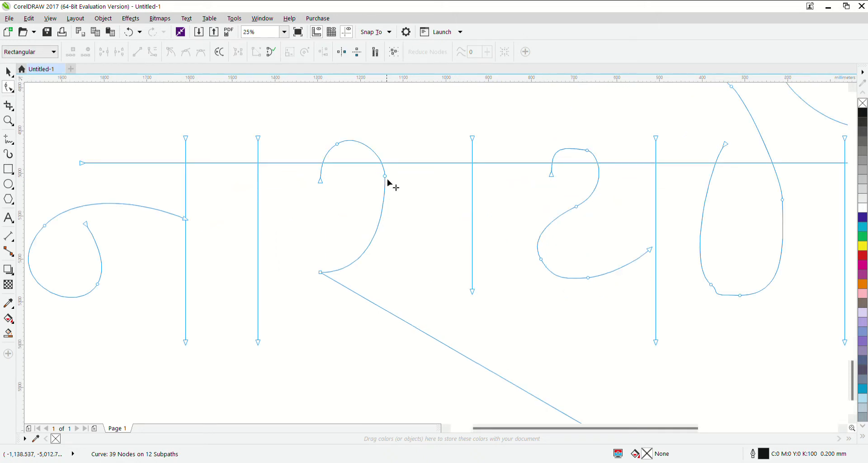
drag(388, 179, 395, 179)
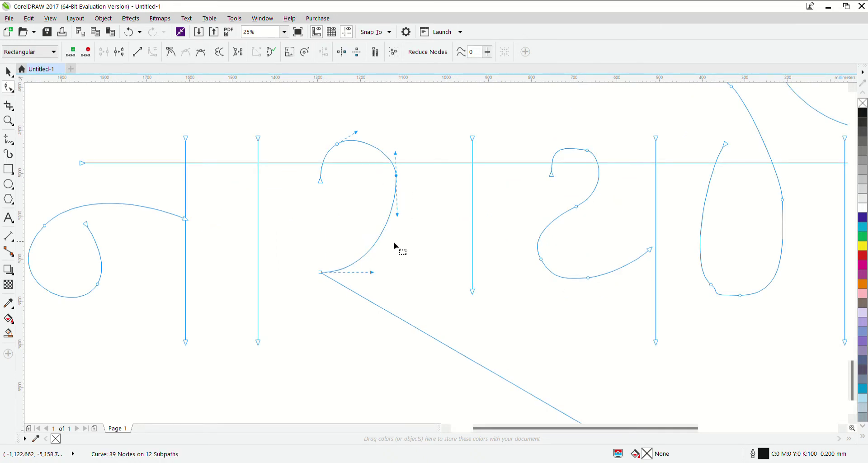
scroll(398, 245, down, 2)
scroll(501, 264, up, 2)
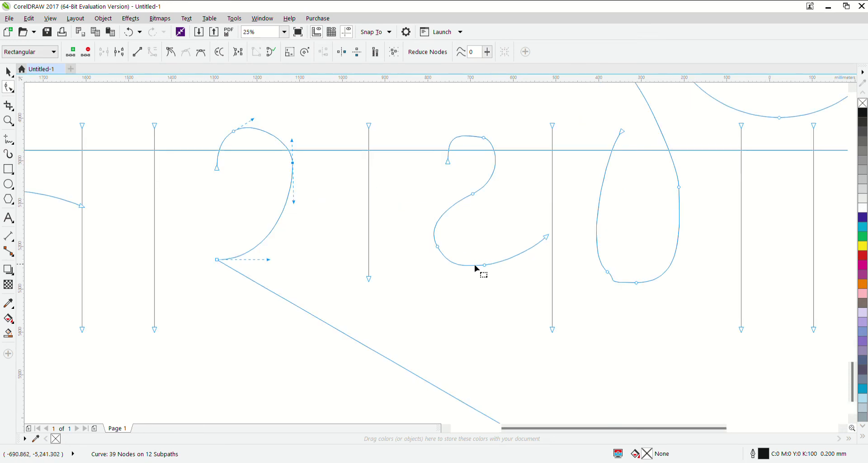
Remove surplus nodes from the S-shaped ya curve and nudge its end point.
drag(460, 243, 419, 266)
key(Delete)
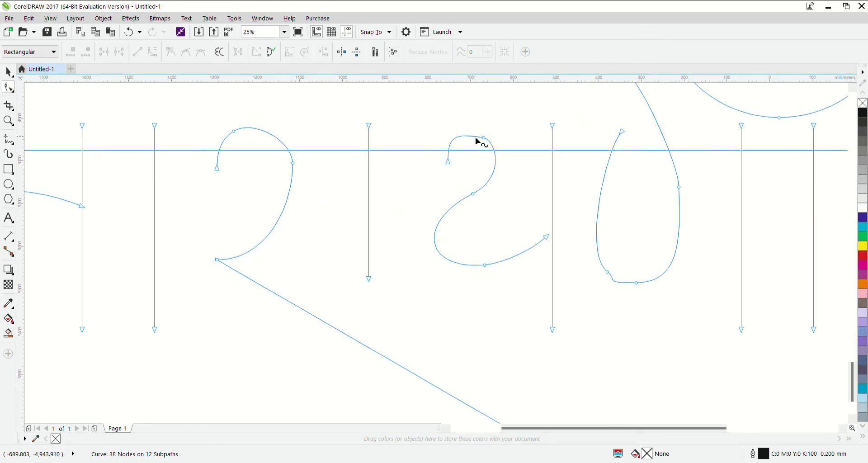
double_click(482, 138)
drag(551, 244, 556, 242)
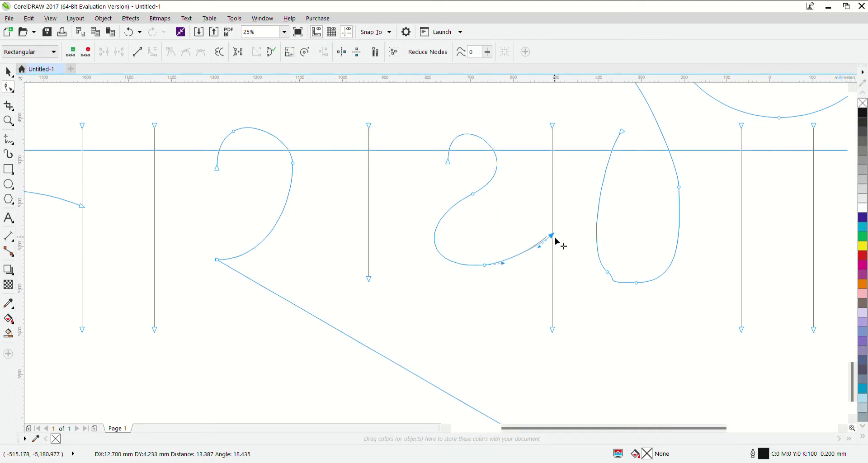
Delete the teardrop's bottom-left and right-side nodes, leaving 35 nodes.
drag(591, 295, 588, 297)
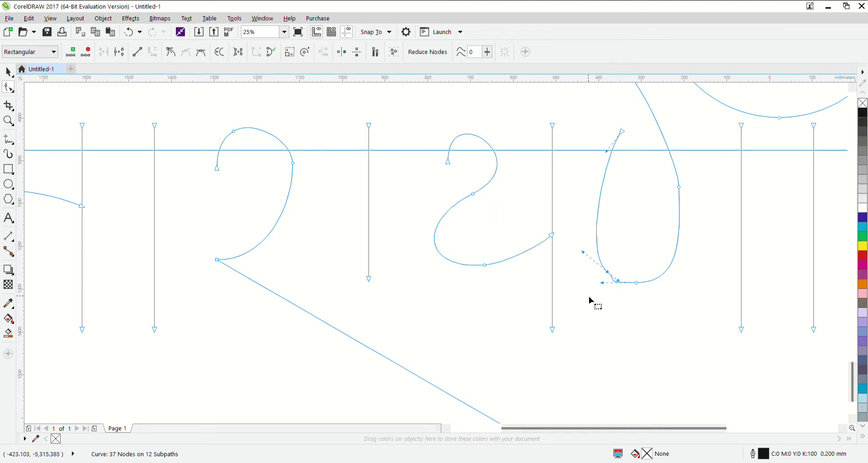
key(Delete)
drag(688, 180, 670, 196)
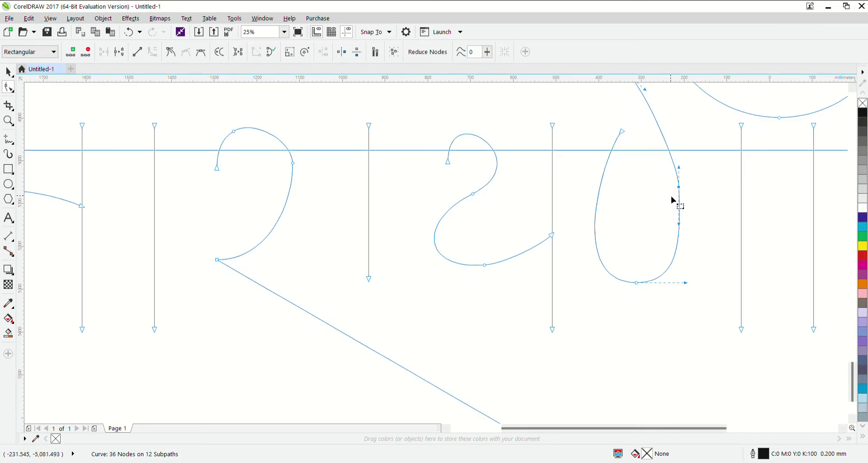
key(Delete)
scroll(669, 220, down, 1)
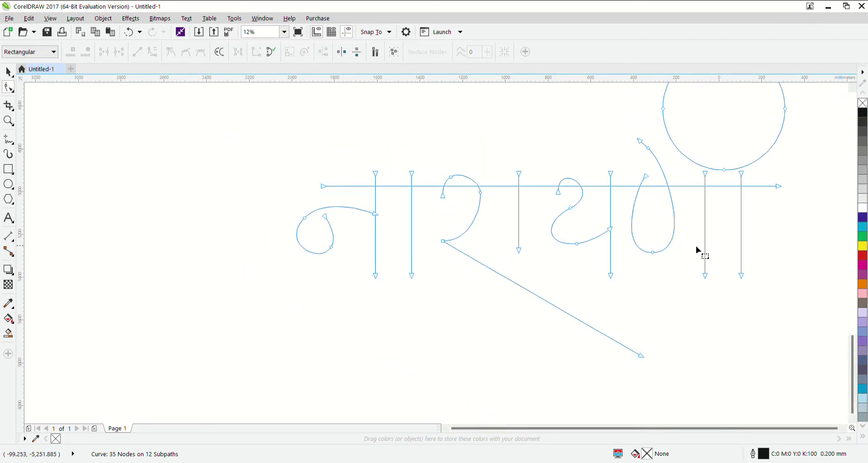
Delete the extra node on the teardrop's upper tail and reshape the tail.
drag(657, 139, 648, 154)
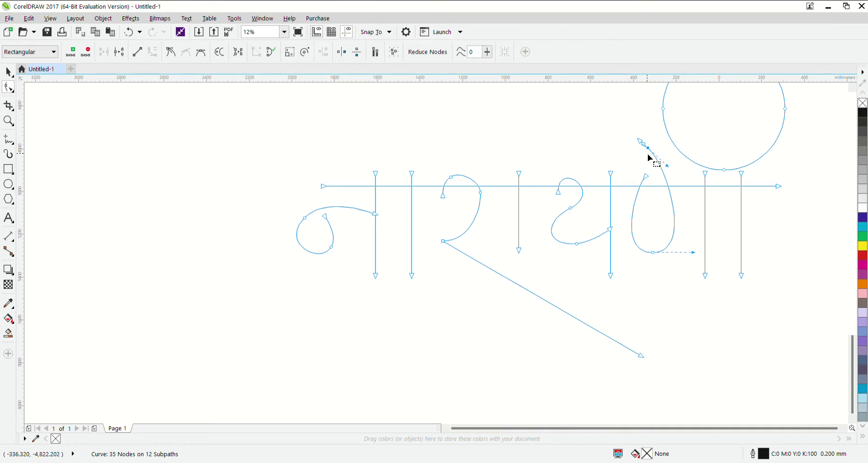
key(Delete)
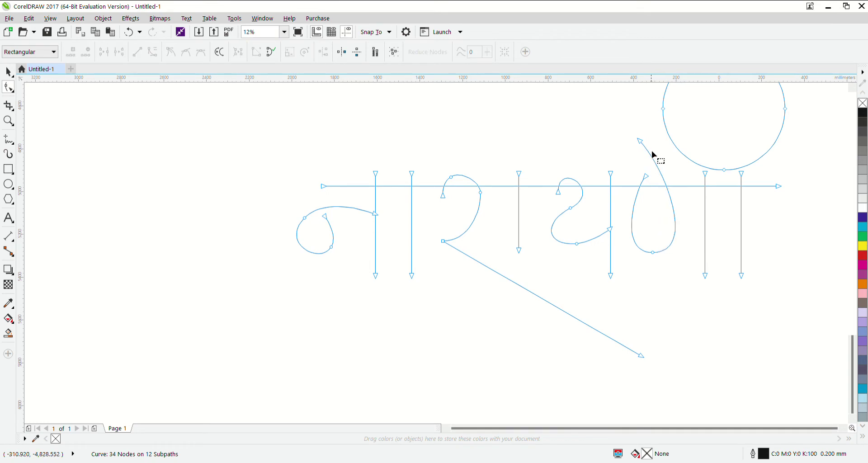
drag(669, 174, 689, 251)
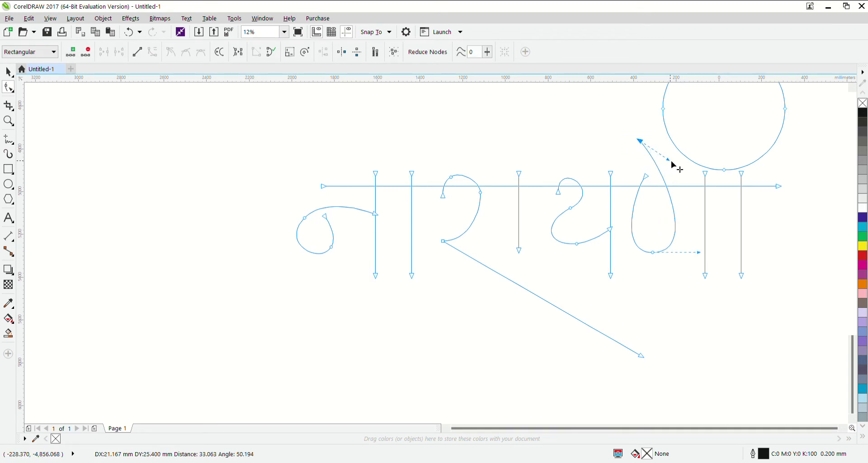
scroll(692, 255, right, 3)
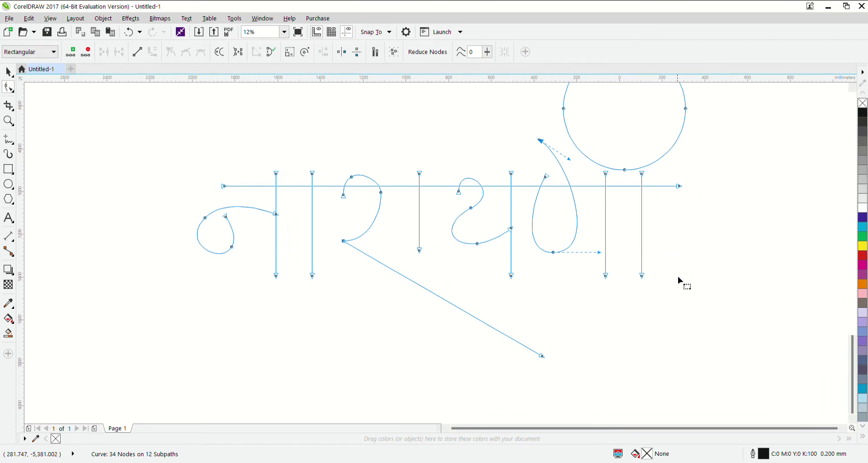
Extend the last vertical stem down below the other stems.
drag(642, 281, 644, 330)
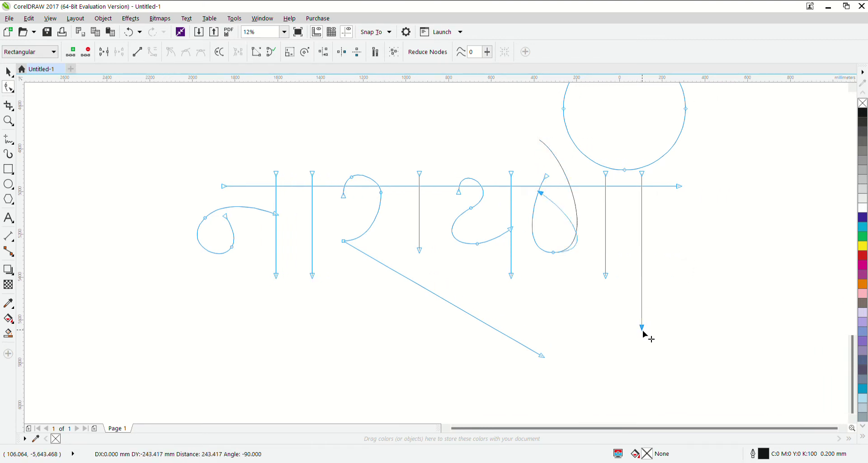
key(ctrl+z)
key(ctrl+z)
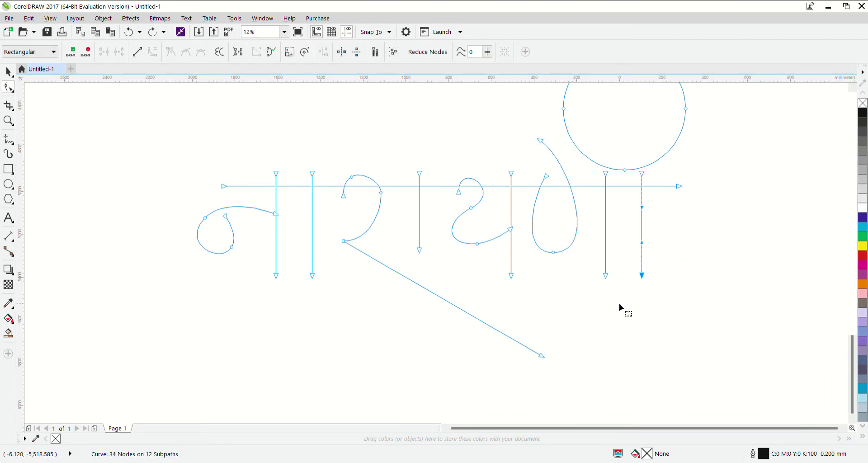
drag(640, 280, 639, 337)
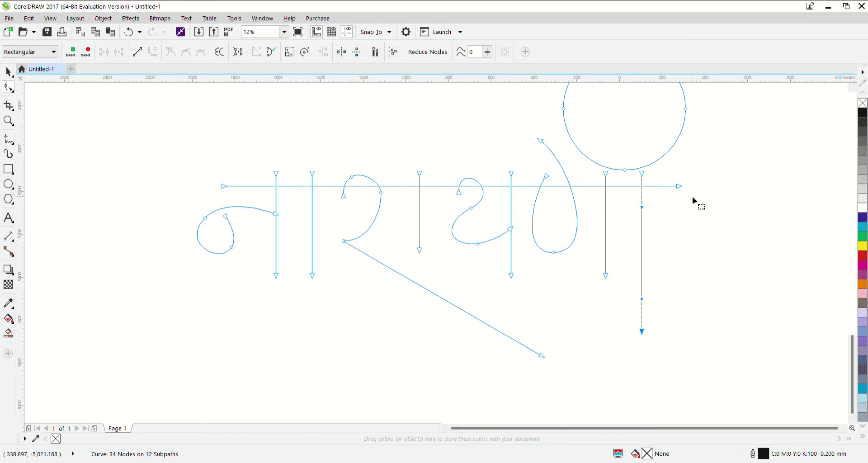
Break the combined lettering curve apart into separate strokes with Ctrl+K.
key(space)
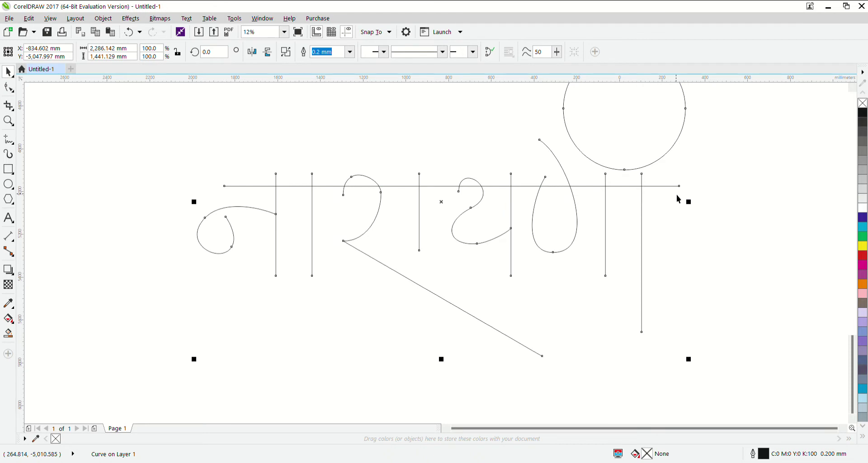
key(ctrl+k)
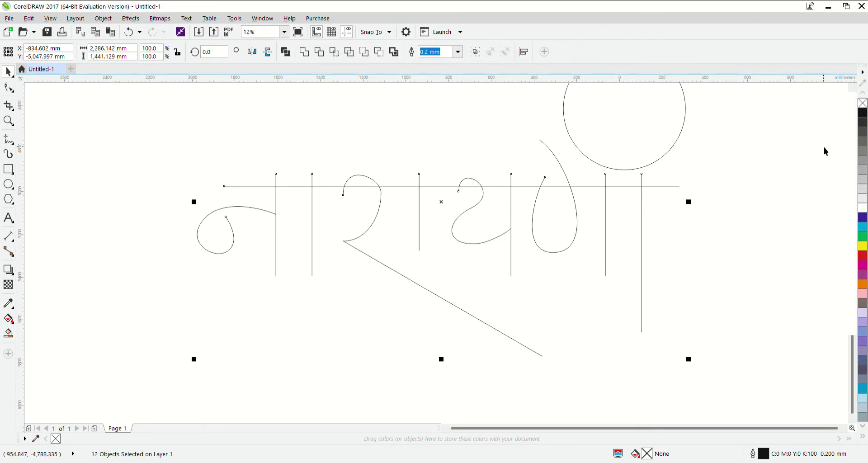
click(824, 148)
Shorten the headline and copy it into separate bars over each letter, 14 objects total.
click(675, 186)
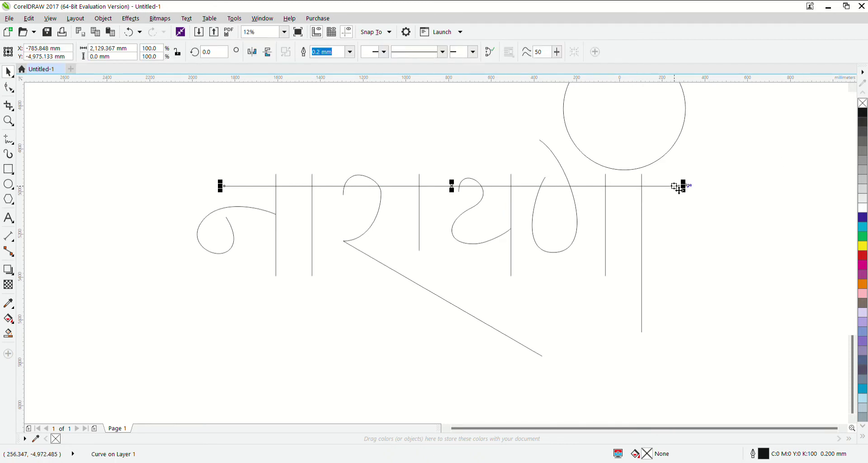
drag(682, 186, 335, 193)
drag(277, 186, 449, 186)
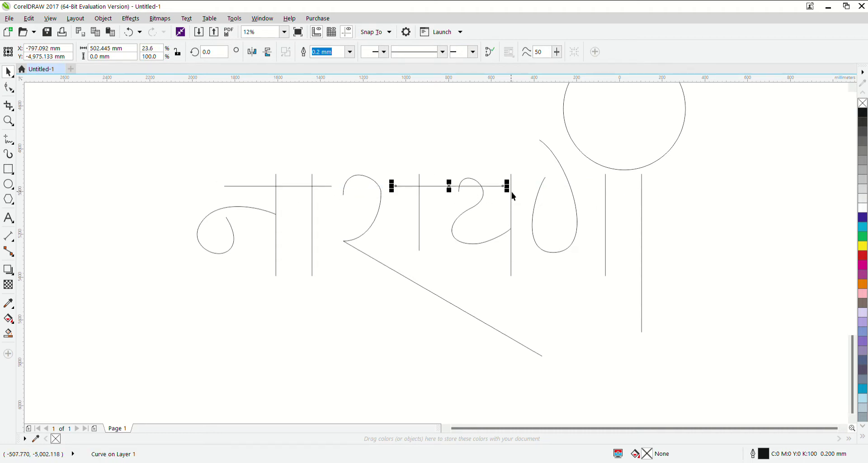
mouse_move(507, 186)
mouse_down()
mouse_move(449, 197)
mouse_move(511, 185)
mouse_move(697, 207)
mouse_up()
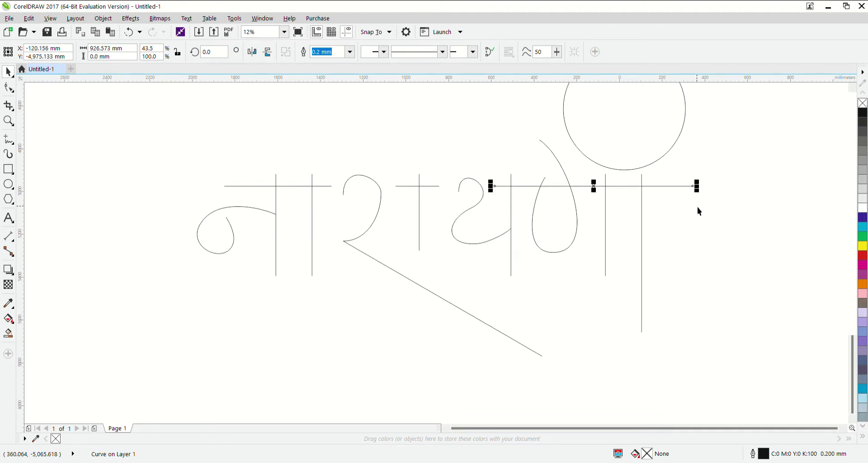
scroll(697, 207, down, 2)
scroll(697, 207, down, 2)
drag(497, 134, 750, 291)
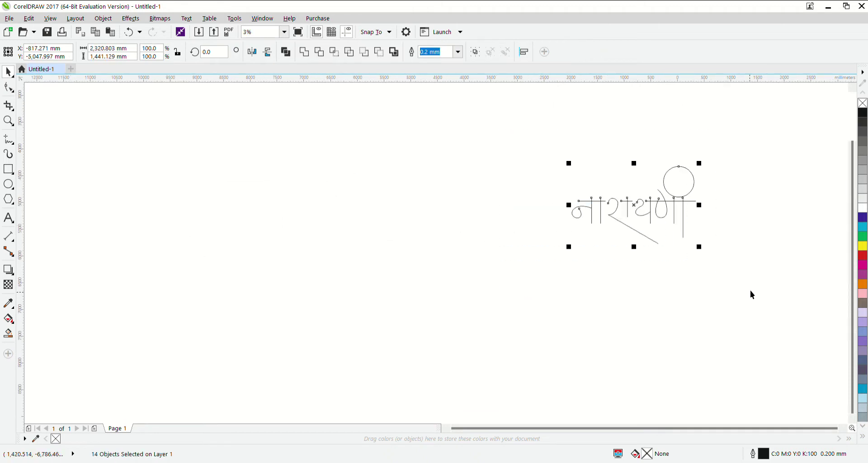
Weld the fourteen strokes and headline bars into one curve and deselect it.
click(303, 56)
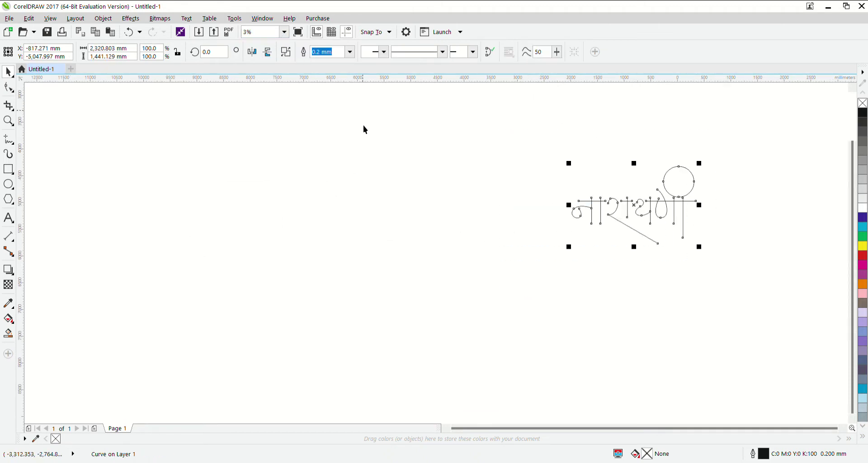
scroll(625, 245, up, 4)
scroll(744, 242, down, 2)
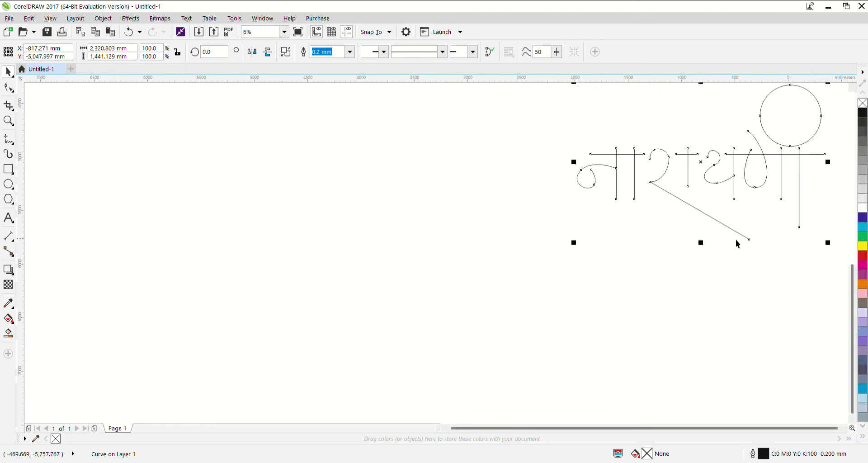
scroll(723, 239, up, 2)
scroll(711, 219, down, 1)
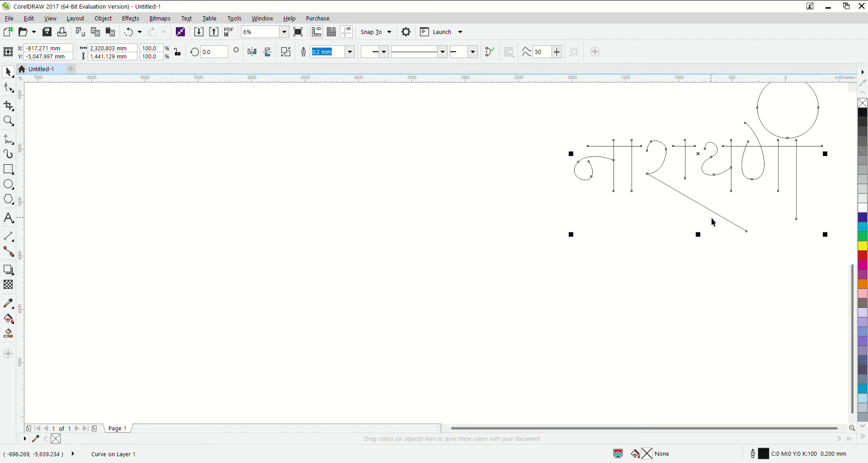
scroll(725, 213, right, 2)
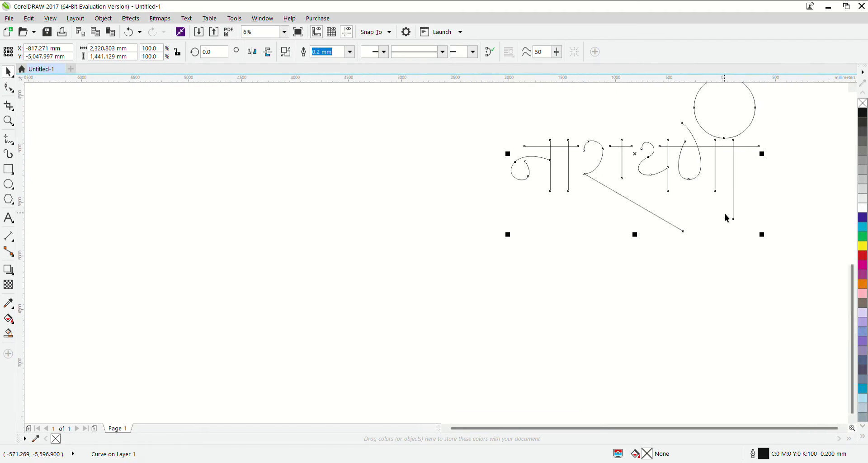
click(719, 249)
scroll(693, 191, right, 2)
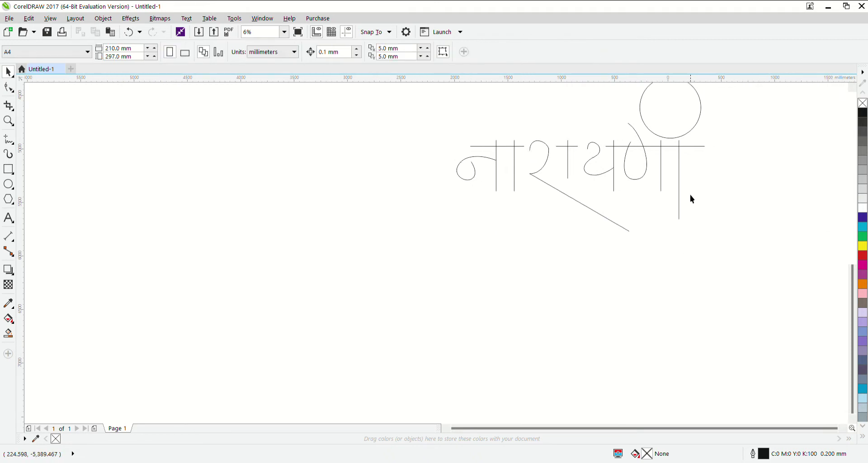
scroll(667, 188, right, 1)
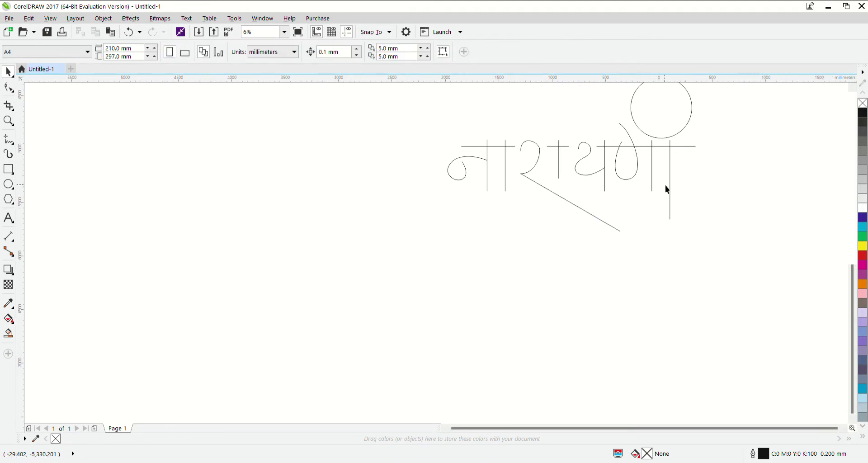
scroll(667, 189, up, 1)
scroll(666, 185, up, 1)
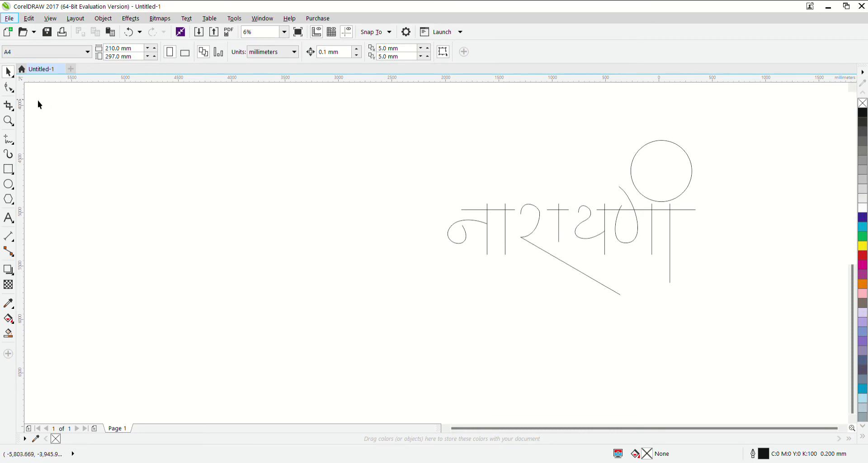
Nudge the nodes of the circle and right-hand strokes slightly right and up.
click(8, 87)
click(635, 231)
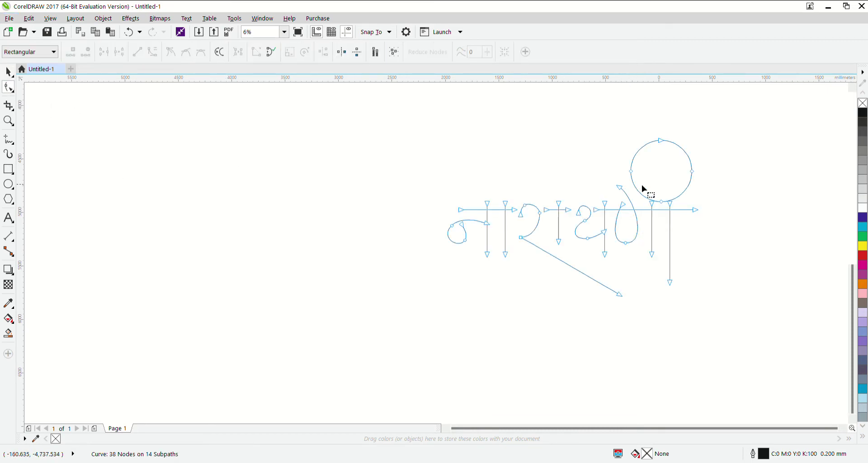
drag(707, 290, 734, 293)
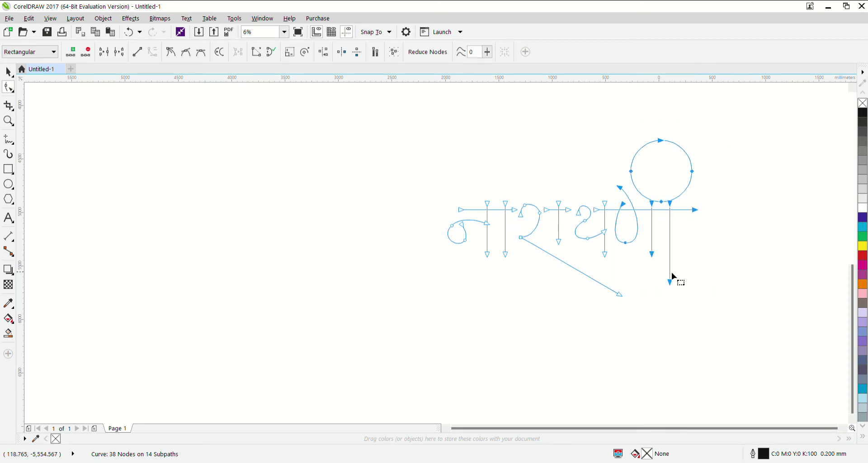
scroll(651, 265, up, 1)
drag(603, 224, 615, 230)
scroll(615, 230, down, 1)
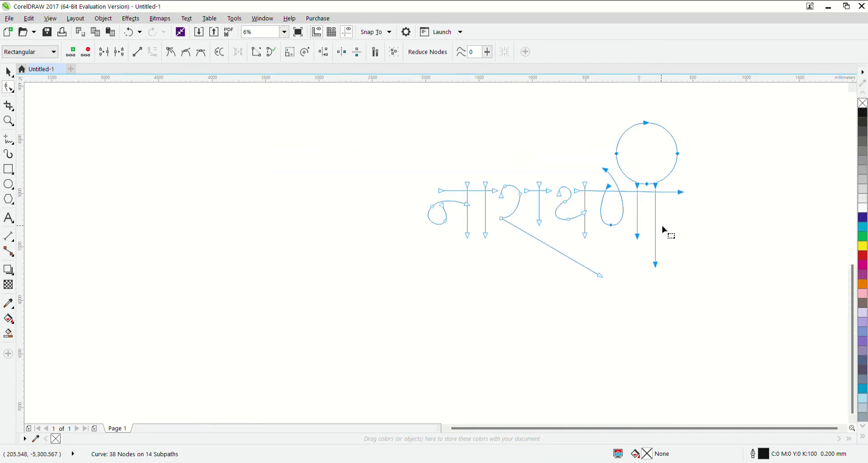
key(space)
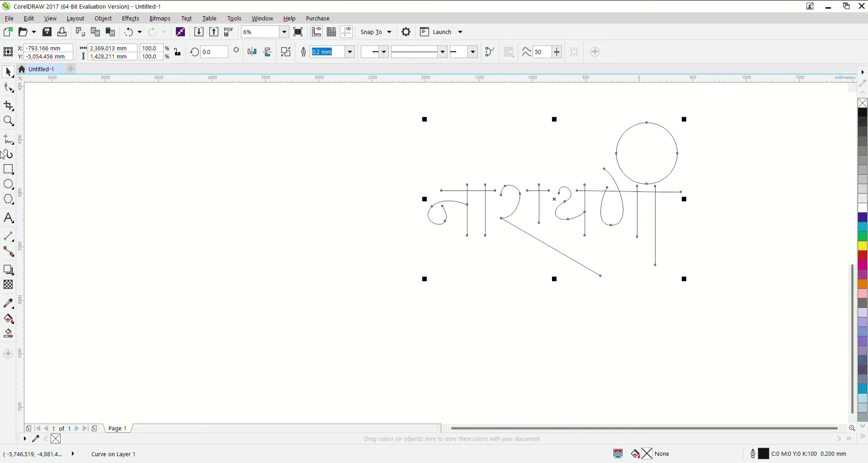
click(9, 87)
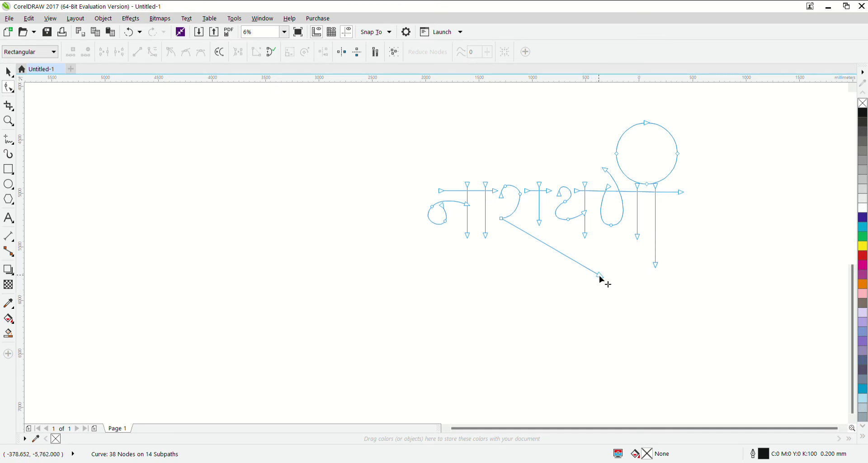
Bend the ra's diagonal stroke into a smooth downward tail, shifting its end slightly left.
mouse_move(600, 276)
mouse_down()
mouse_move(538, 274)
mouse_move(574, 245)
mouse_up()
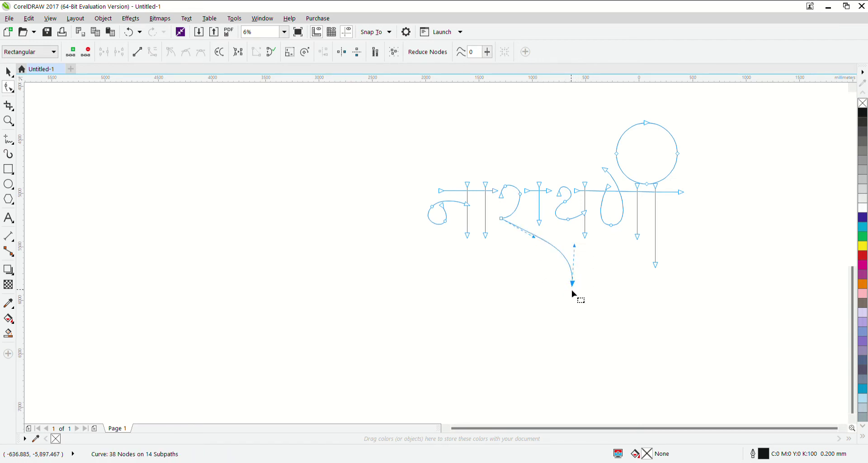
drag(573, 284, 556, 287)
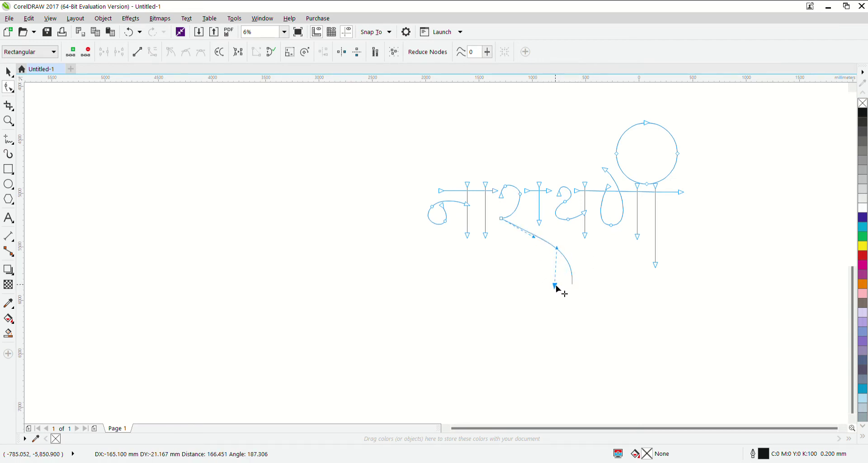
drag(559, 253, 566, 245)
click(557, 253)
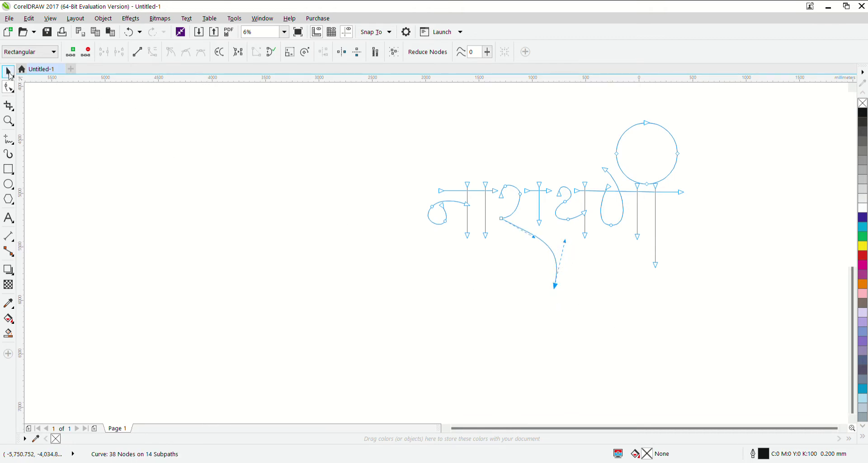
click(8, 71)
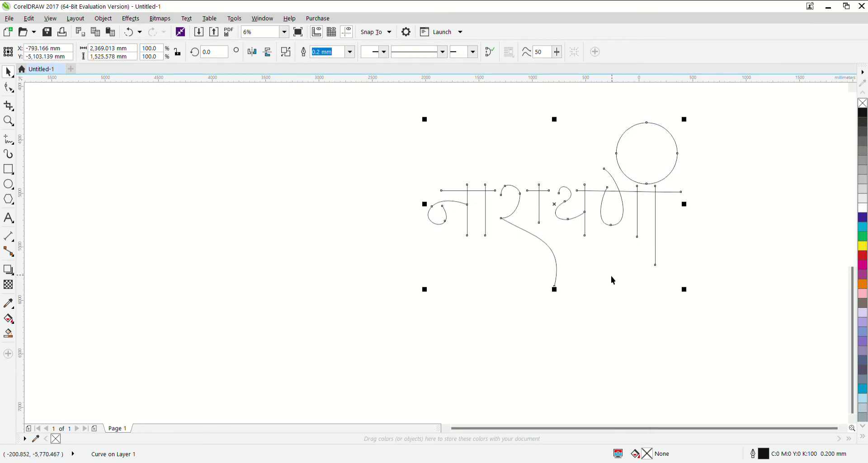
scroll(602, 273, right, 3)
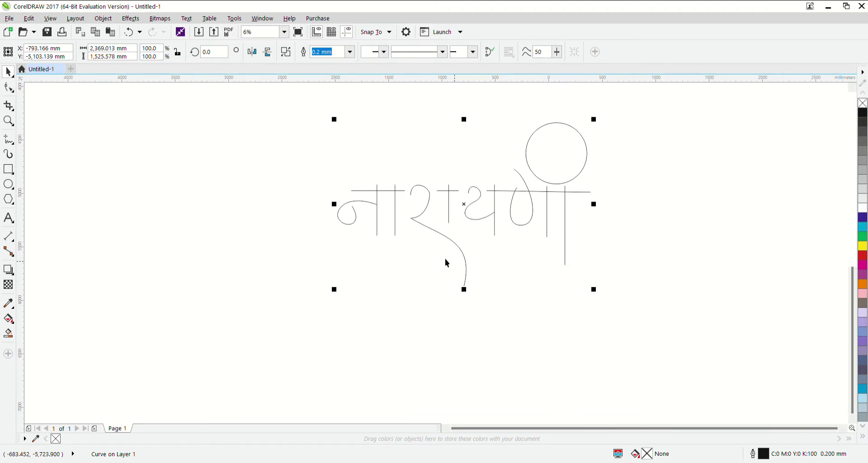
Drop a copy of the lettering to the left and break it into 14 objects.
click(407, 229)
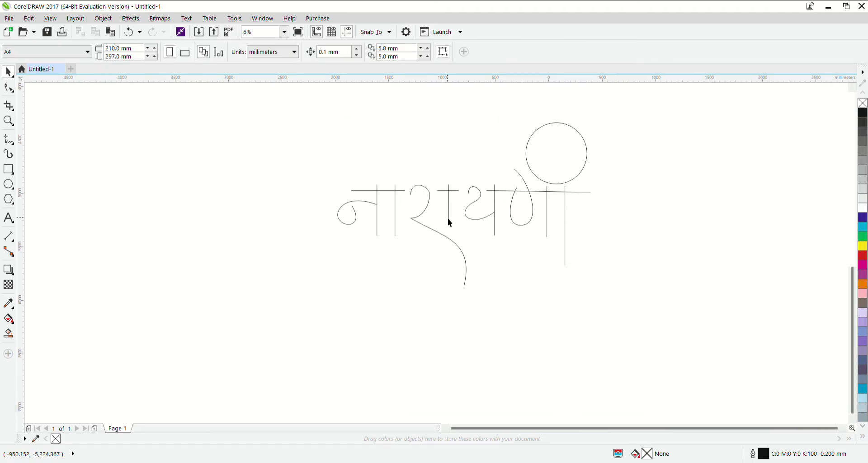
mouse_move(449, 215)
mouse_down()
mouse_move(442, 226)
mouse_move(185, 224)
mouse_up()
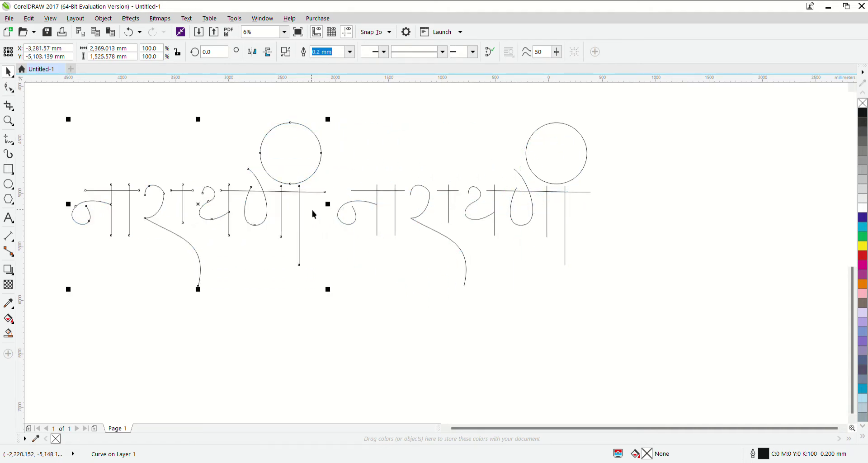
scroll(314, 214, left, 3)
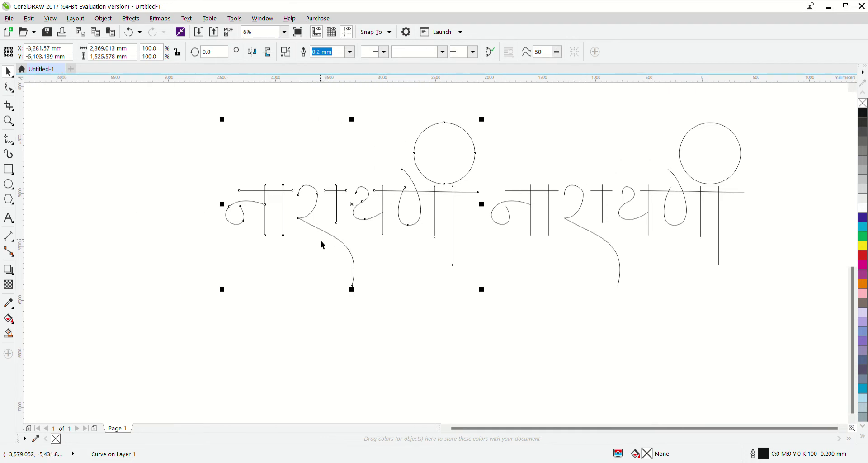
key(ctrl+k)
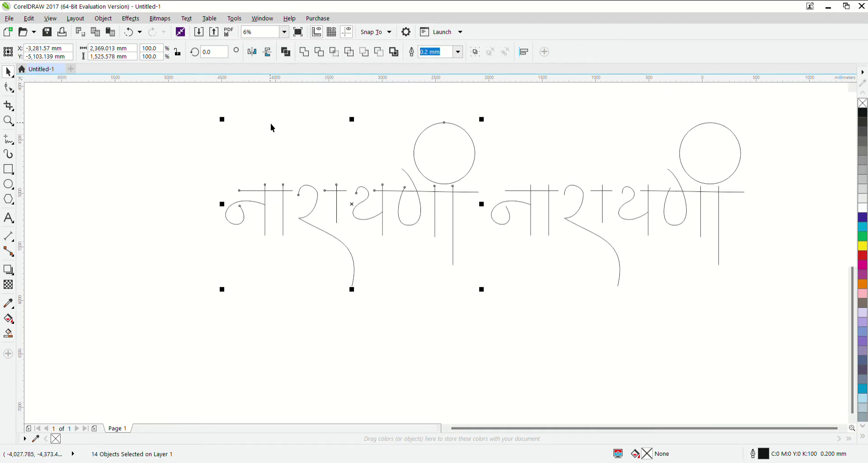
Delete the later letters' strokes from the left copy.
drag(173, 108, 409, 276)
drag(477, 331, 467, 349)
key(Escape)
key(Delete)
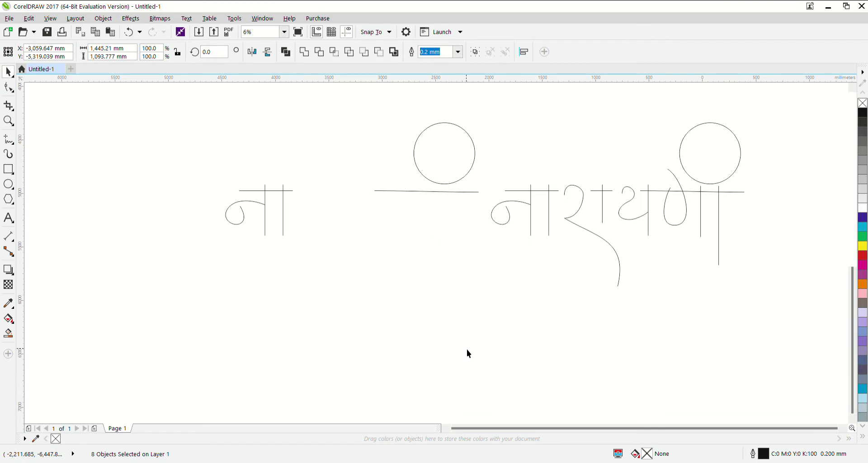
Delete the left copy's circle and its leftover headline piece.
click(453, 185)
key(Delete)
click(440, 192)
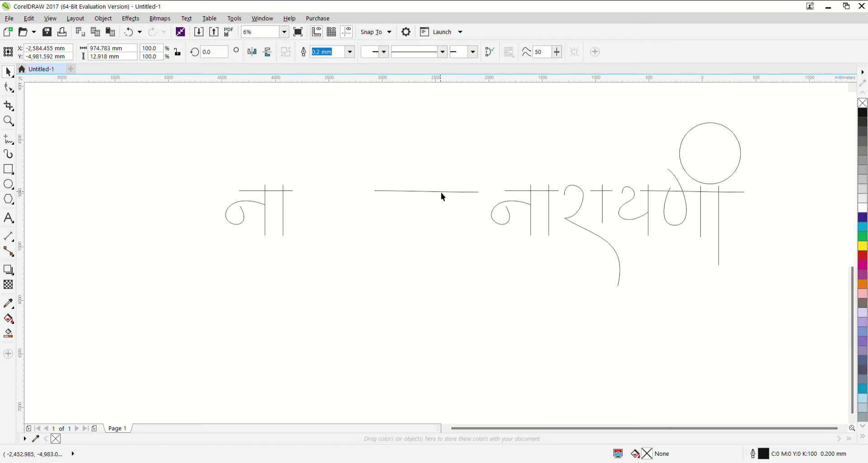
key(Delete)
scroll(239, 192, up, 2)
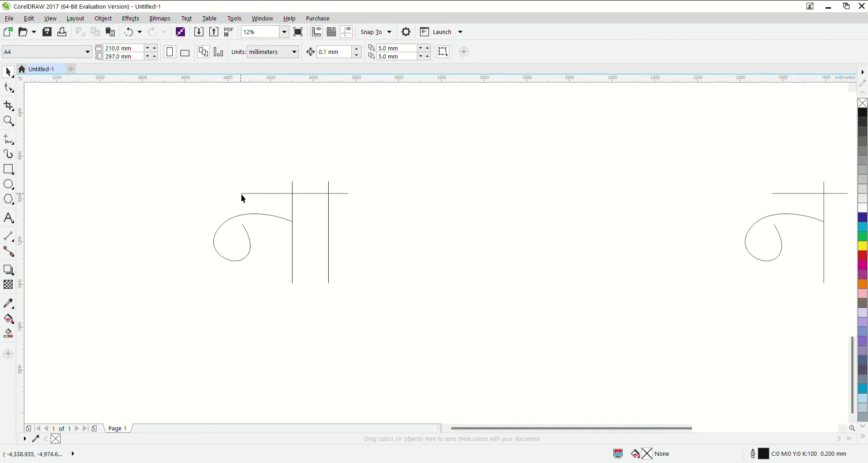
Lengthen ना's headline leftward and pull its loop tail up above the headline.
click(244, 194)
drag(242, 196, 206, 198)
click(248, 233)
click(9, 87)
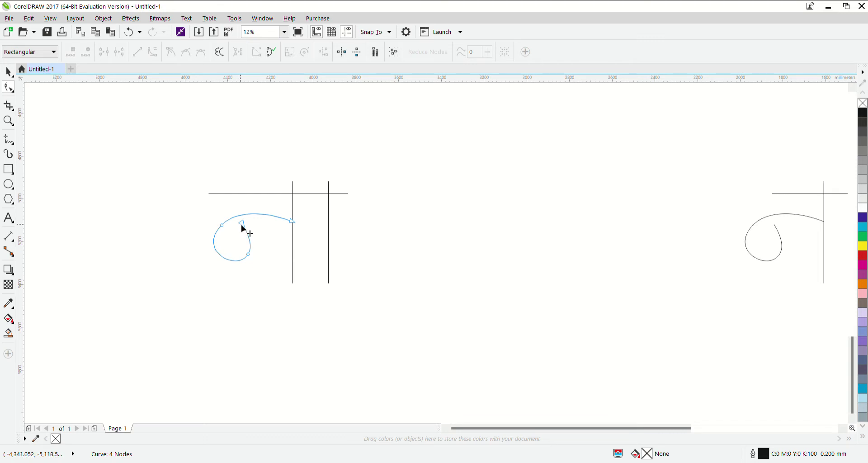
drag(243, 223, 231, 175)
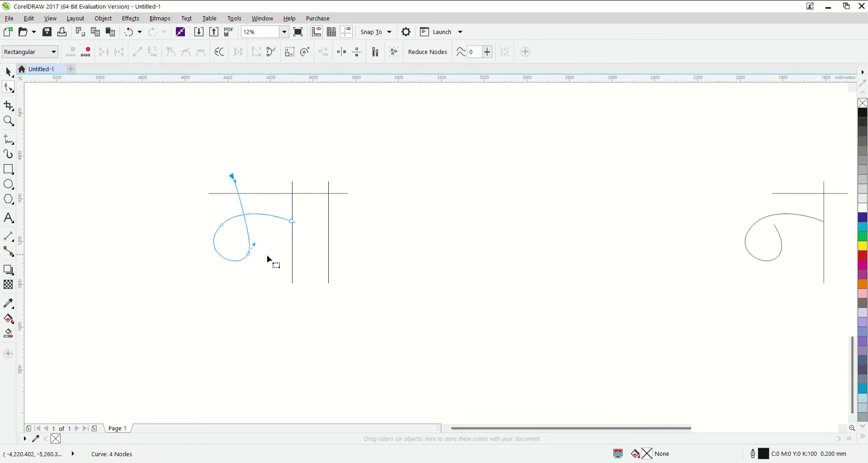
key(space)
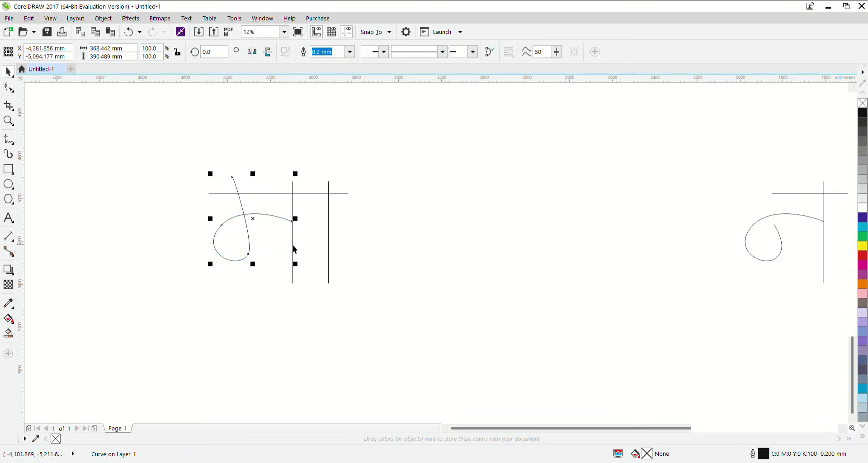
click(292, 248)
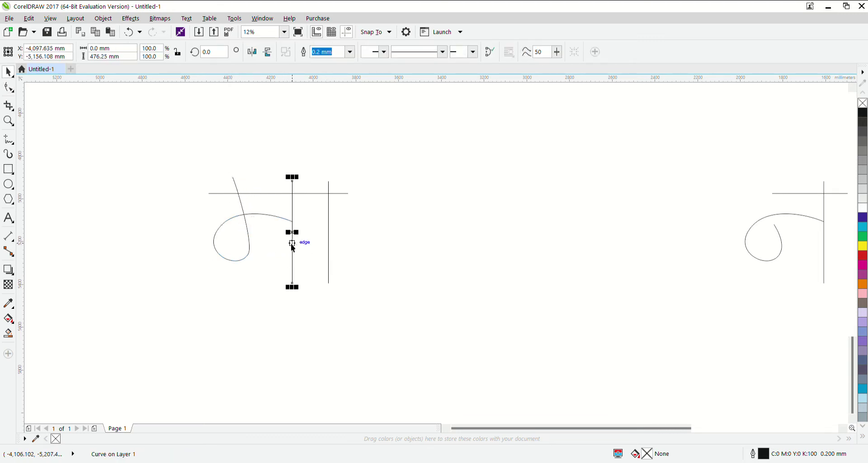
Copy both stems to the right and stretch the headline across them.
shift+click(329, 247)
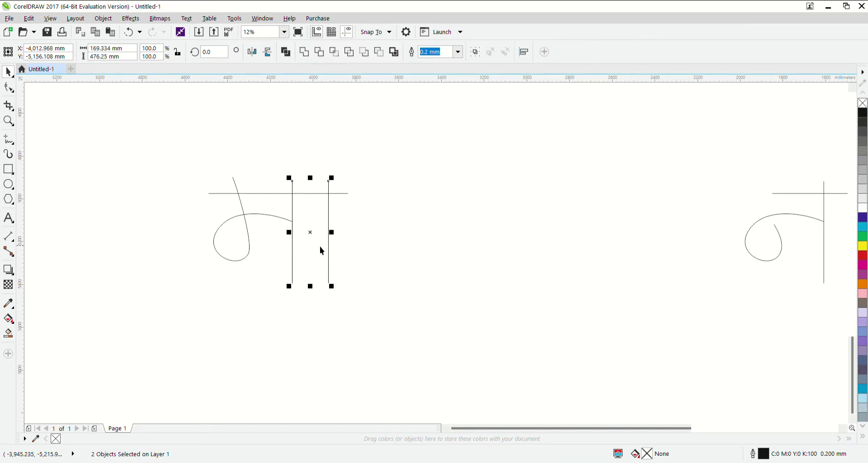
drag(312, 237, 415, 237)
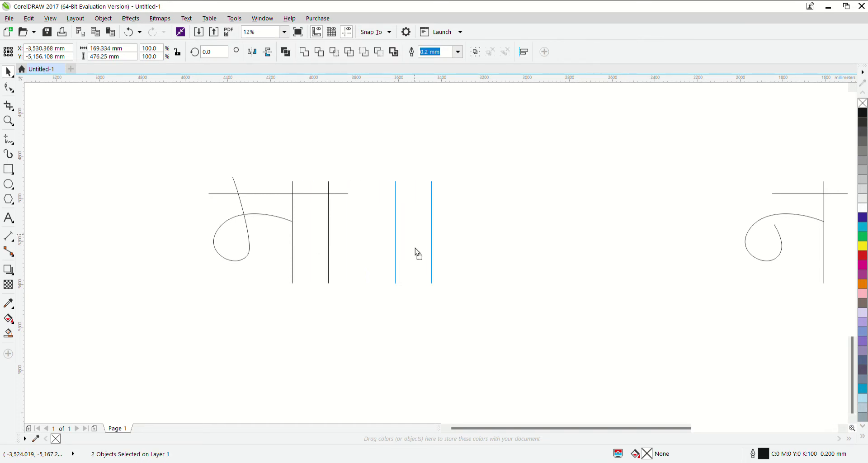
click(341, 195)
drag(357, 194, 412, 209)
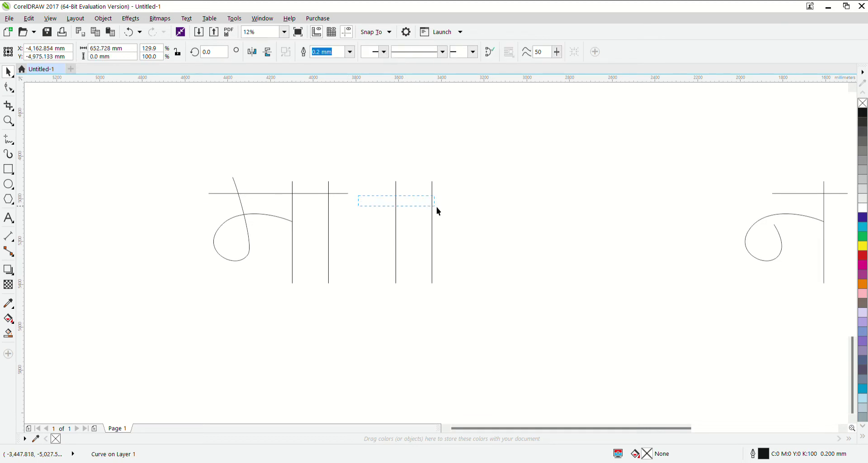
click(345, 193)
drag(354, 194, 489, 209)
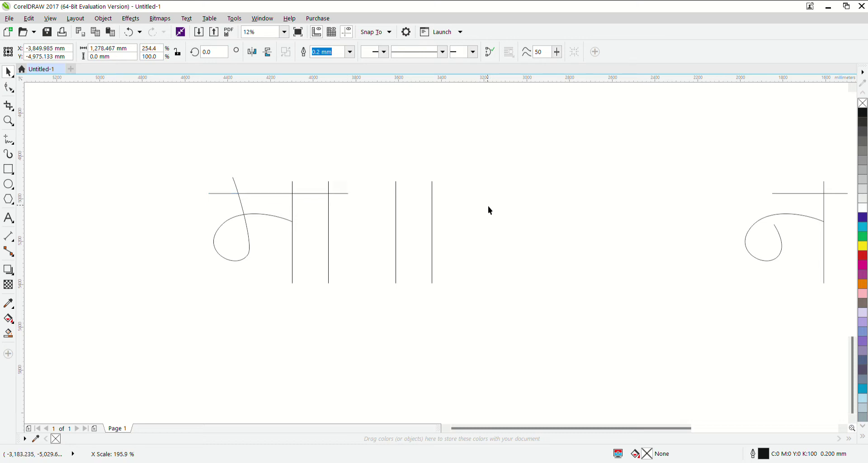
drag(387, 170, 447, 318)
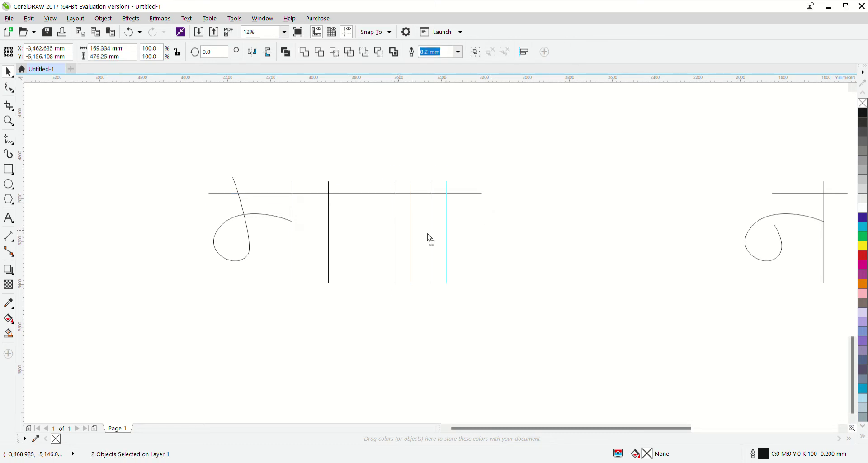
drag(415, 234, 435, 235)
Draw a long S-shaped freehand stroke beside the copied stems.
key(F10)
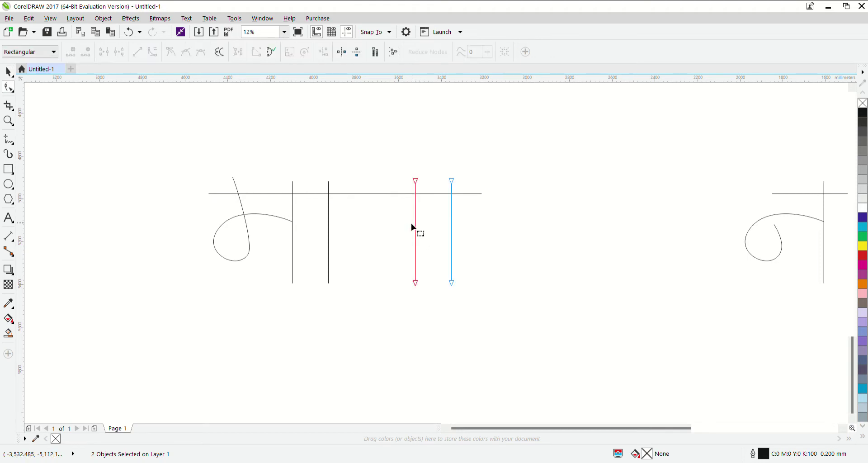
click(11, 141)
mouse_move(414, 222)
mouse_down()
mouse_move(388, 222)
mouse_move(365, 248)
mouse_move(364, 275)
mouse_move(447, 352)
mouse_move(441, 368)
mouse_up()
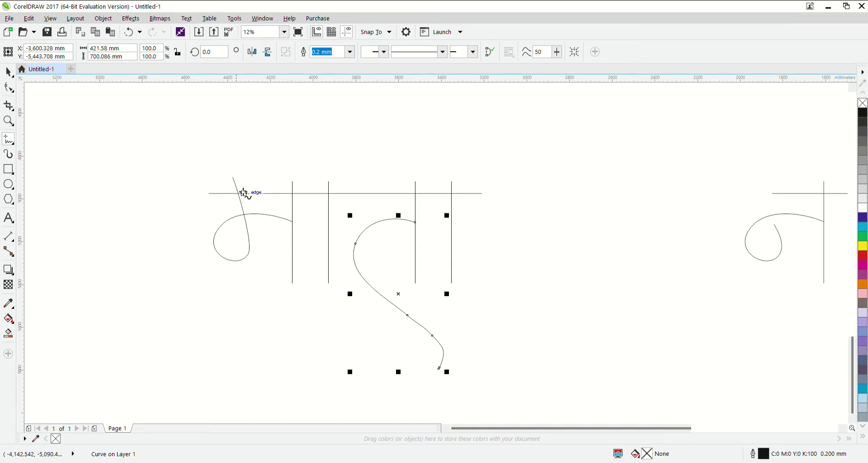
Combine the seven strokes of माता into one curve.
click(9, 72)
mouse_move(120, 123)
mouse_down()
mouse_move(513, 424)
mouse_move(495, 399)
mouse_up()
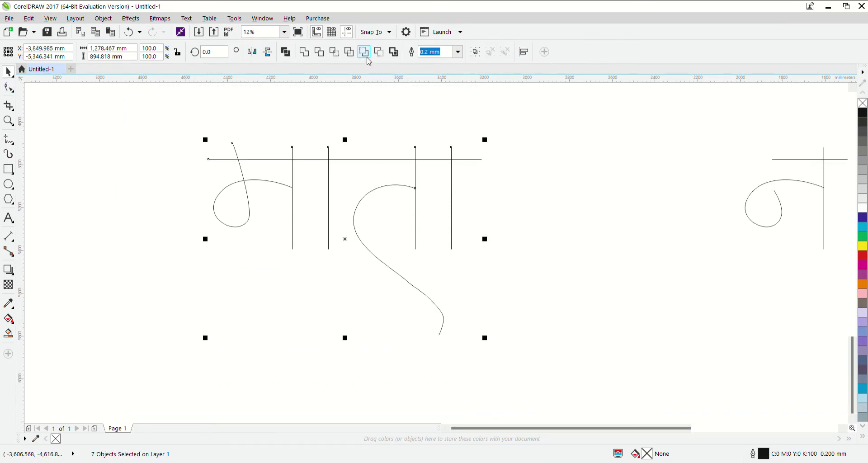
click(304, 51)
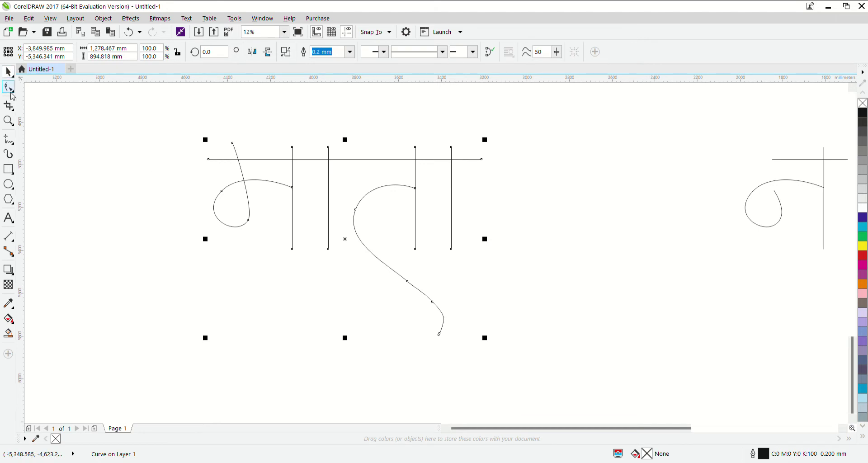
Delete an extra node from the S-stroke's tail, leaving 18 nodes.
click(9, 89)
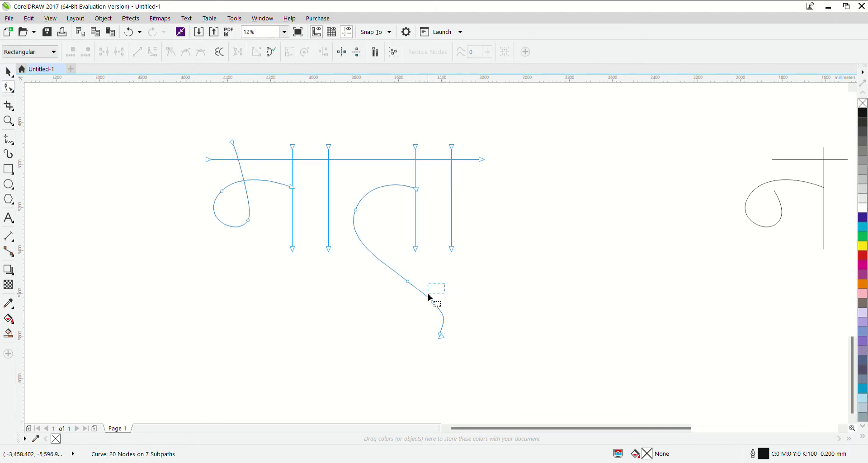
drag(406, 308, 389, 313)
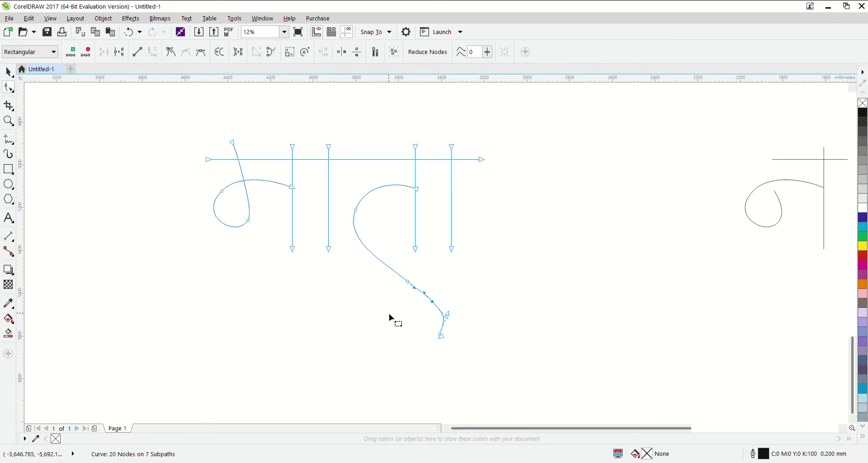
key(Delete)
drag(413, 276, 388, 302)
click(387, 300)
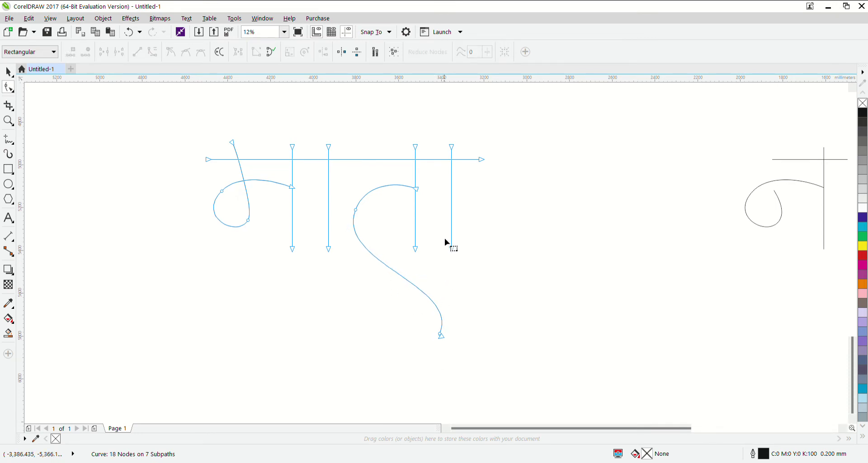
key(space)
Enlarge माता's first loop to about 117% and recombine its strokes into one curve.
scroll(392, 225, down, 1)
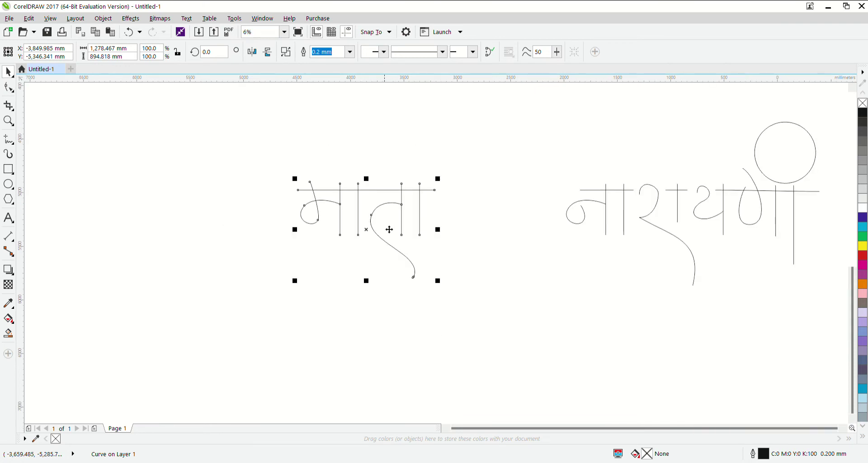
scroll(330, 229, up, 1)
key(ctrl+k)
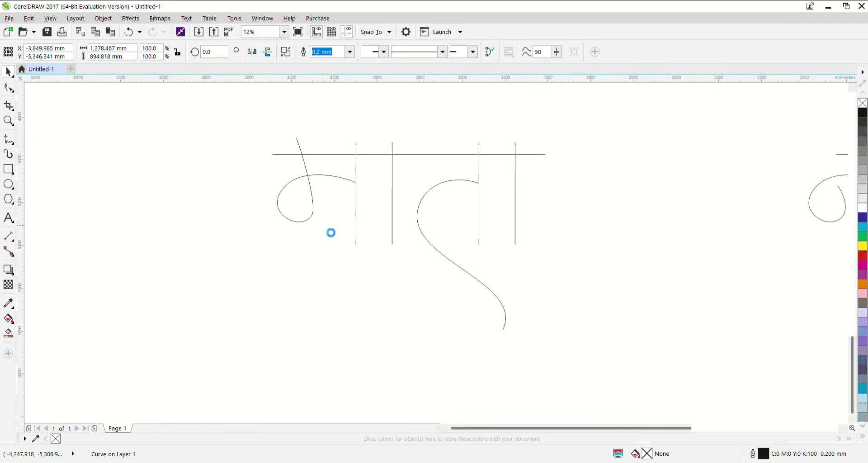
click(323, 229)
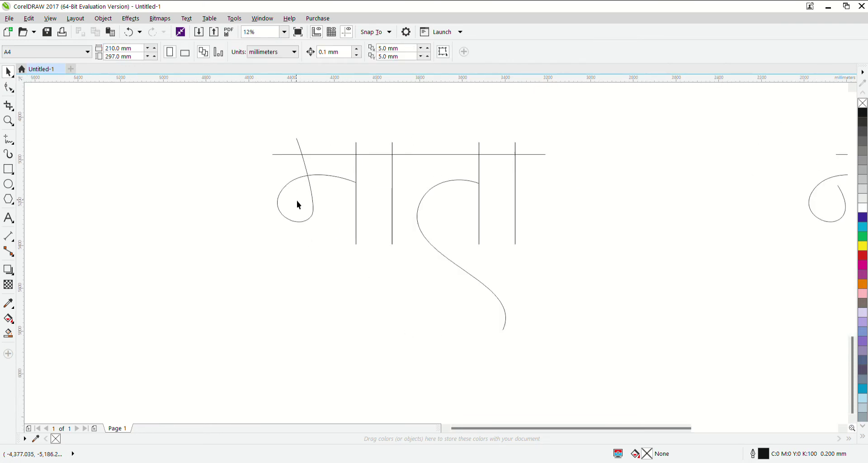
click(286, 218)
drag(276, 231, 258, 251)
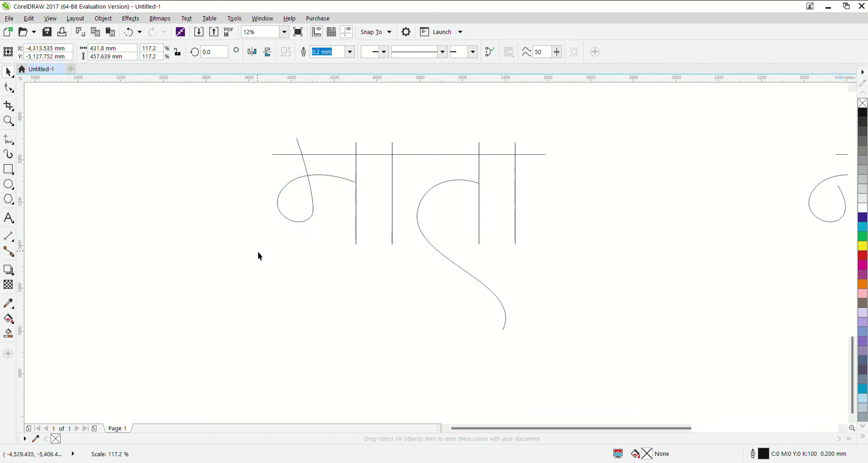
drag(260, 97, 560, 357)
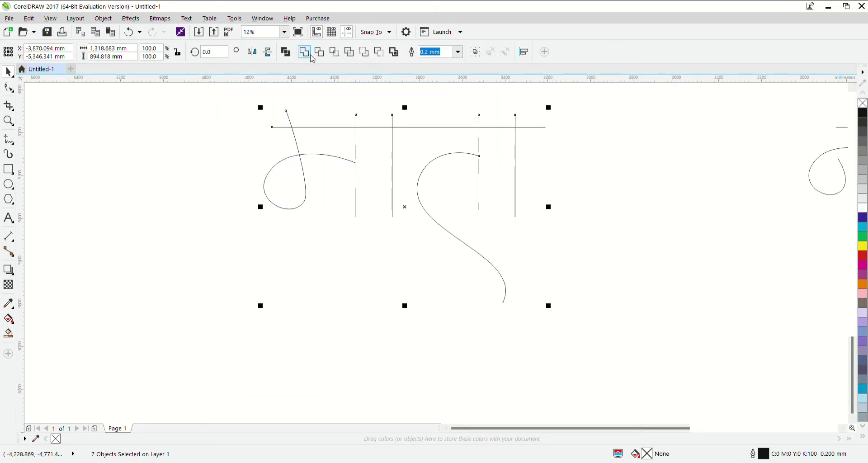
click(724, 252)
Move माता right toward नारायणी.
scroll(677, 242, down, 2)
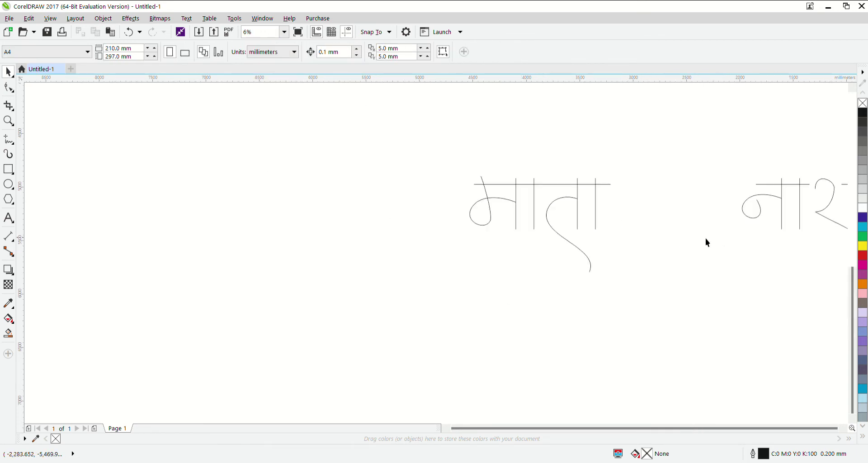
drag(578, 219, 704, 225)
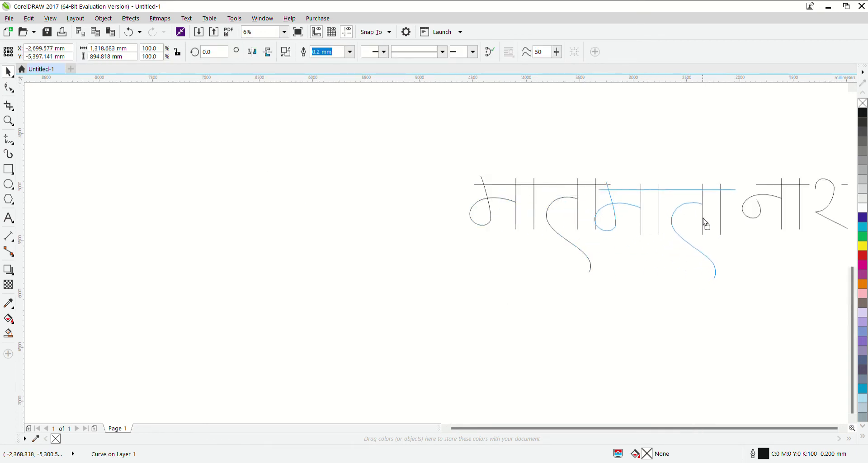
drag(724, 191, 758, 183)
scroll(741, 189, up, 2)
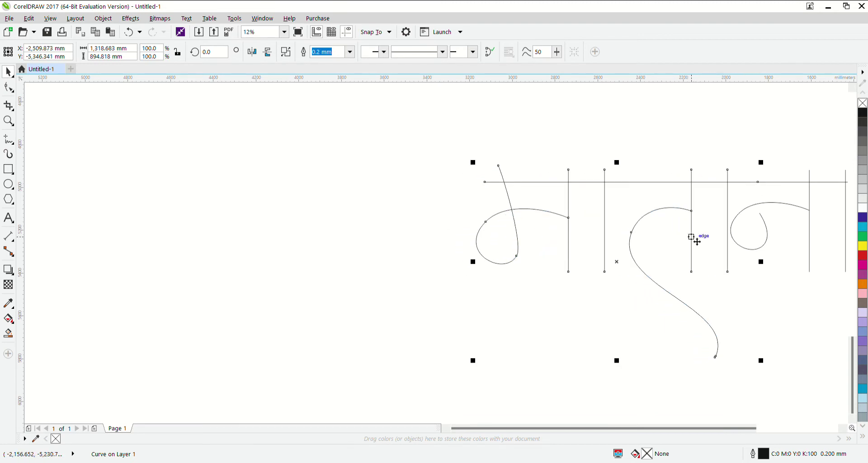
Nudge माता back left to leave a small word gap before नारायणी.
drag(691, 242, 638, 241)
scroll(638, 241, right, 2)
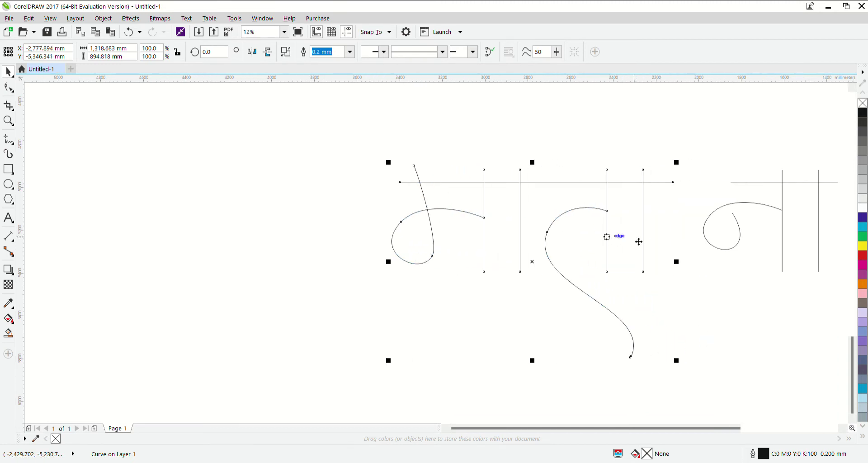
scroll(638, 241, right, 2)
scroll(637, 241, right, 2)
scroll(638, 240, right, 2)
scroll(639, 241, right, 2)
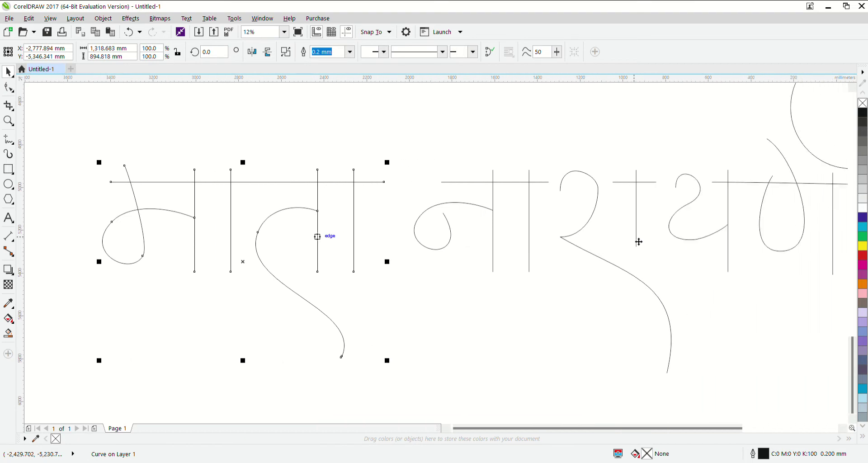
scroll(638, 242, right, 2)
scroll(638, 241, right, 1)
scroll(634, 237, right, 1)
scroll(554, 324, down, 3)
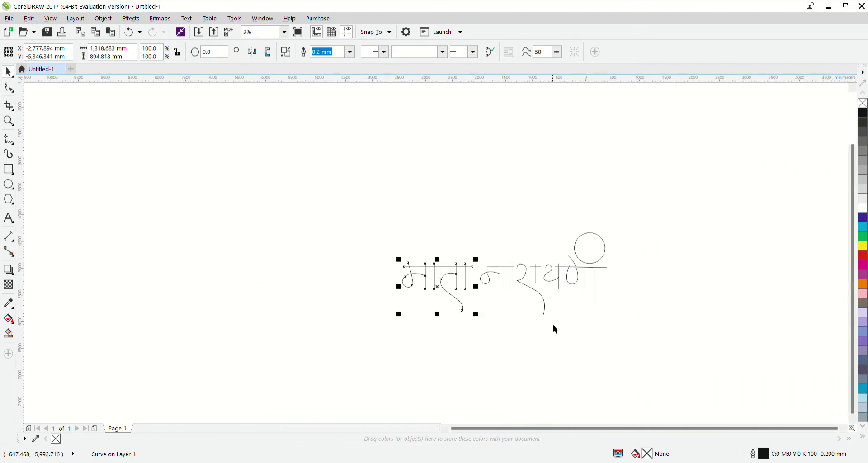
scroll(551, 293, up, 1)
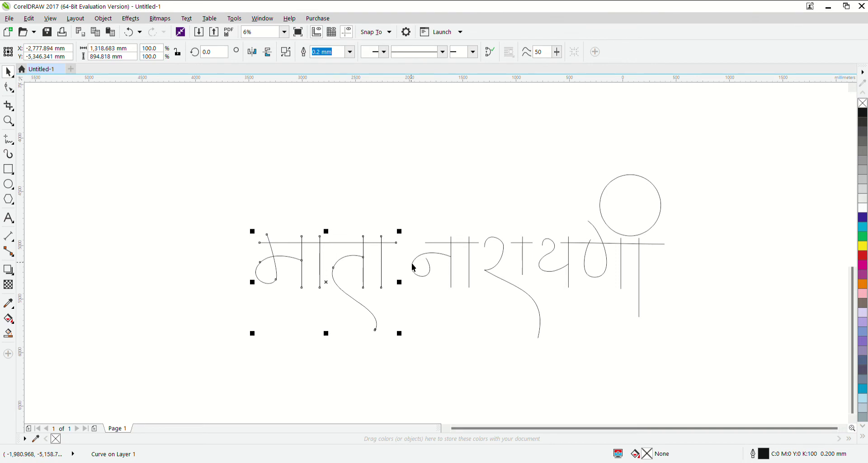
drag(146, 135, 752, 407)
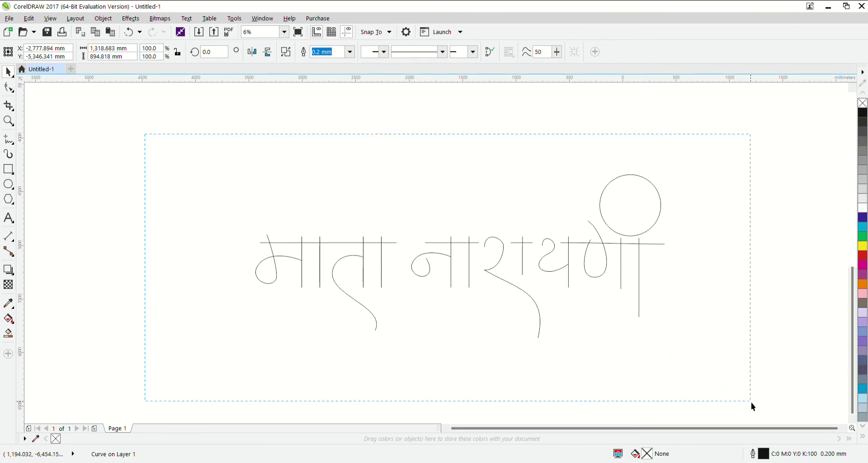
click(305, 54)
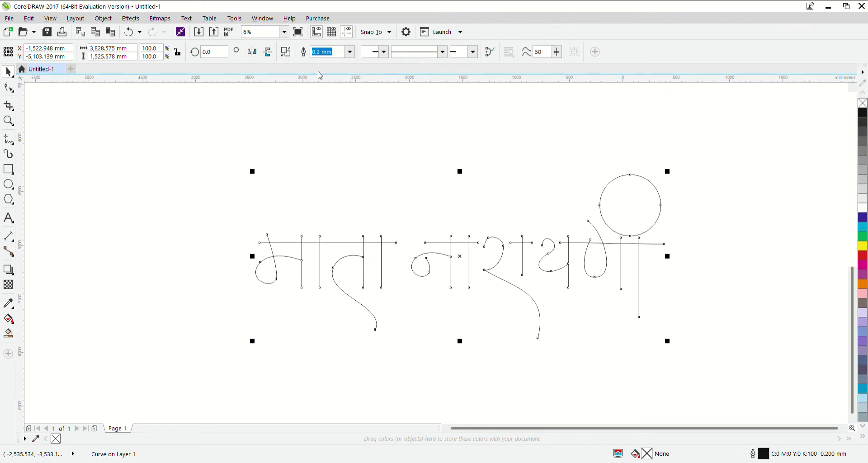
click(428, 211)
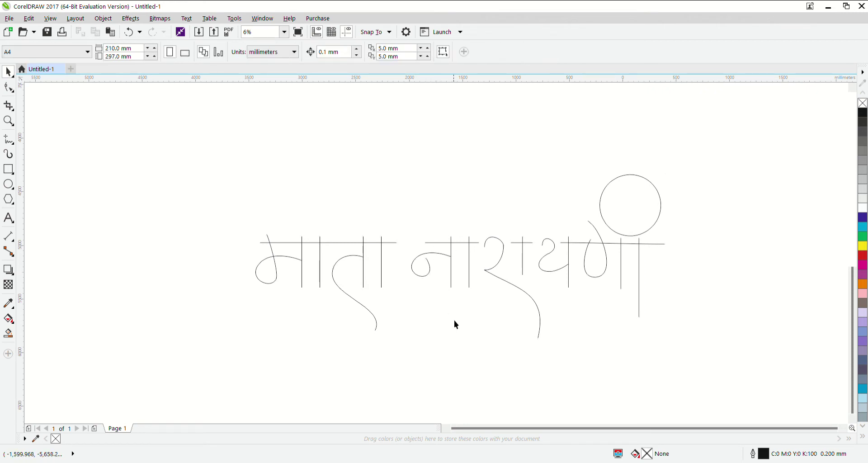
click(540, 319)
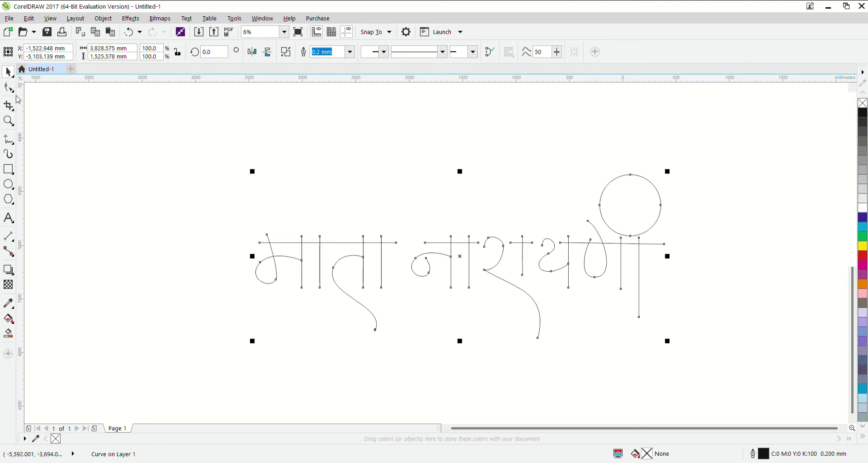
click(8, 87)
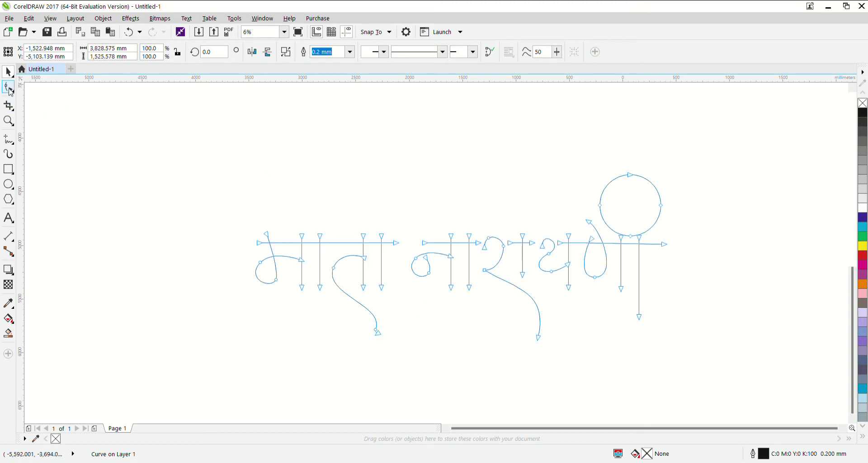
click(14, 143)
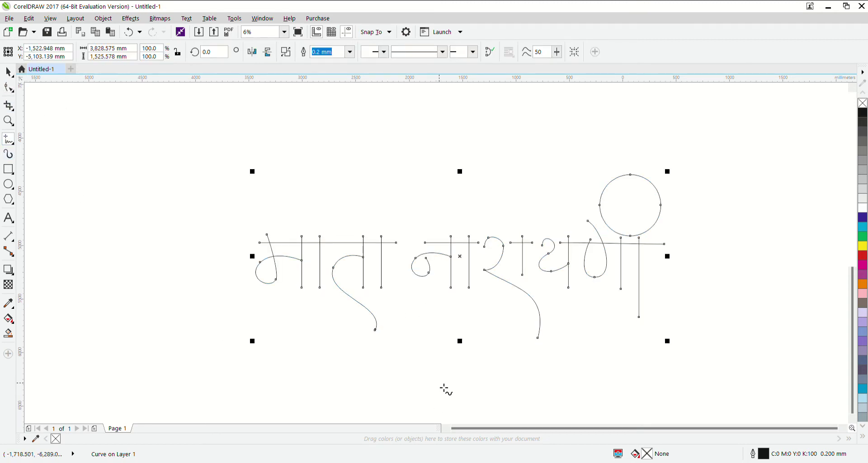
scroll(457, 364, down, 1)
scroll(457, 361, down, 1)
scroll(459, 357, down, 1)
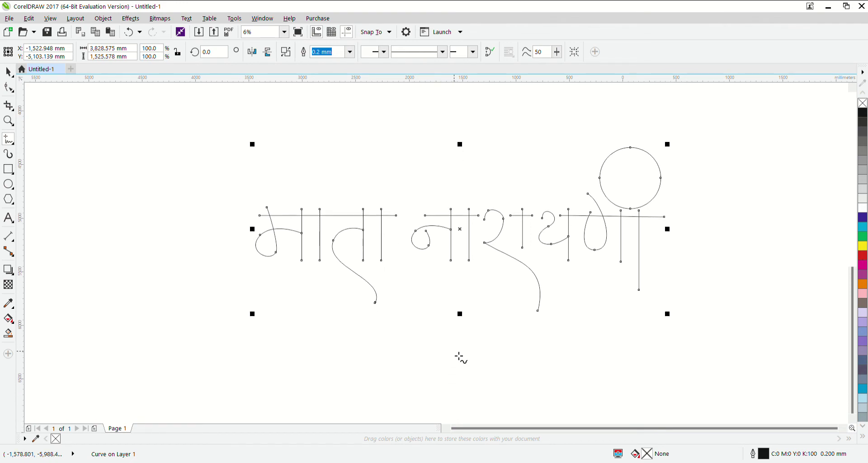
scroll(466, 344, down, 1)
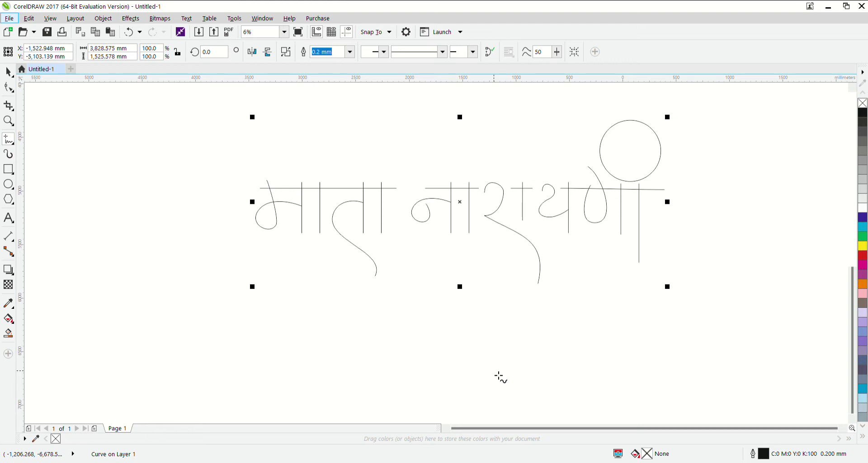
scroll(466, 226, up, 2)
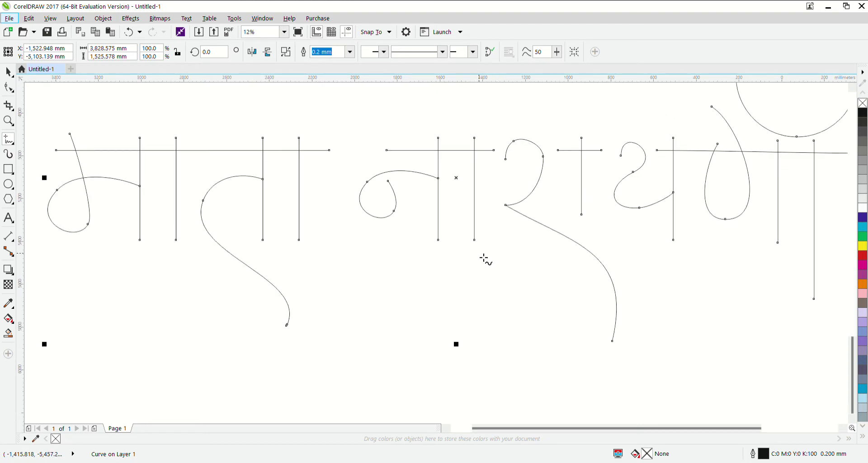
drag(475, 247, 468, 323)
key(Delete)
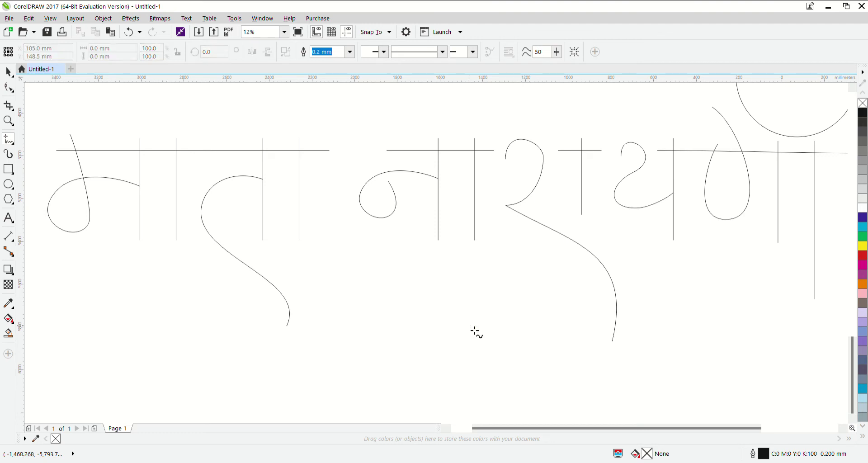
Draw a figure-eight freehand flourish from a vertical stem's end, discarding a test loop.
mouse_move(473, 247)
mouse_down()
mouse_move(475, 273)
mouse_move(447, 321)
mouse_up()
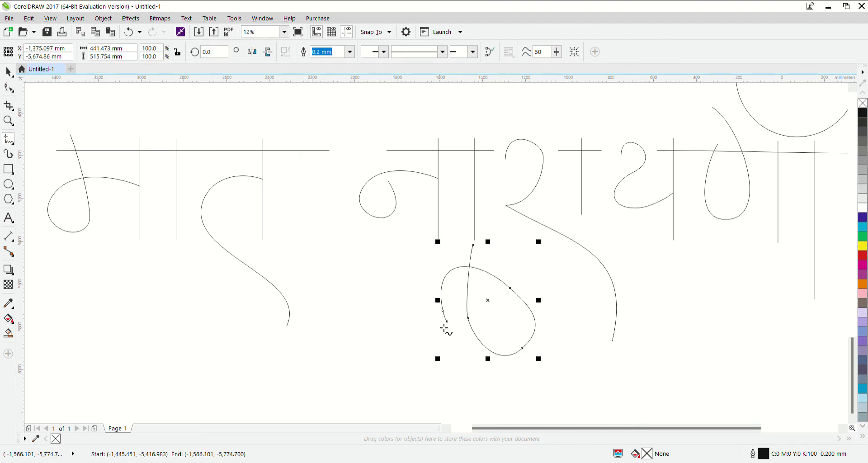
key(Delete)
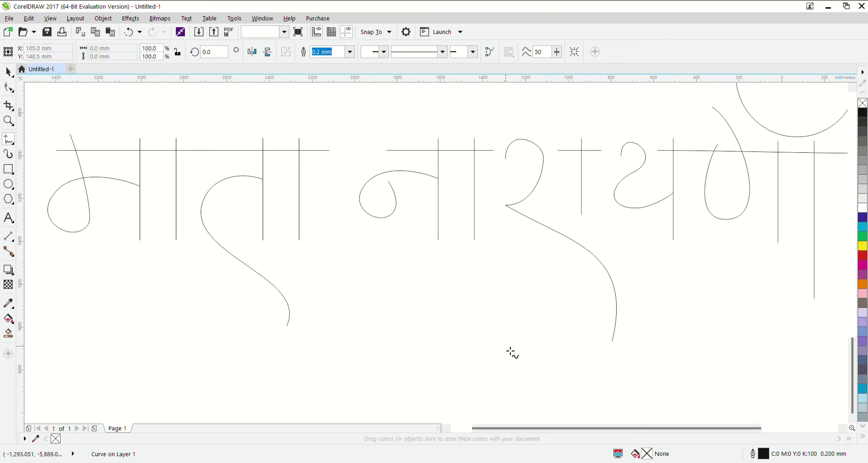
mouse_move(474, 240)
mouse_down()
mouse_move(525, 355)
mouse_move(289, 305)
mouse_move(489, 303)
mouse_up()
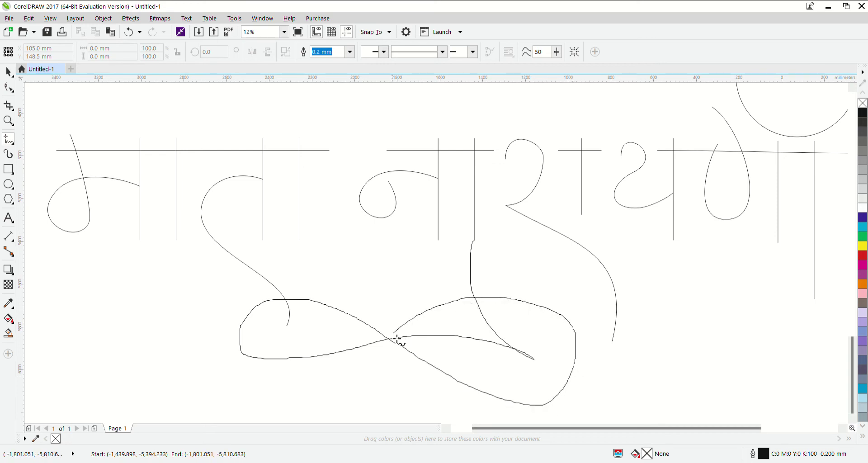
drag(488, 303, 375, 393)
Reposition the flourish curve with the Pick tool, restoring it after an accidental delete.
scroll(427, 362, down, 2)
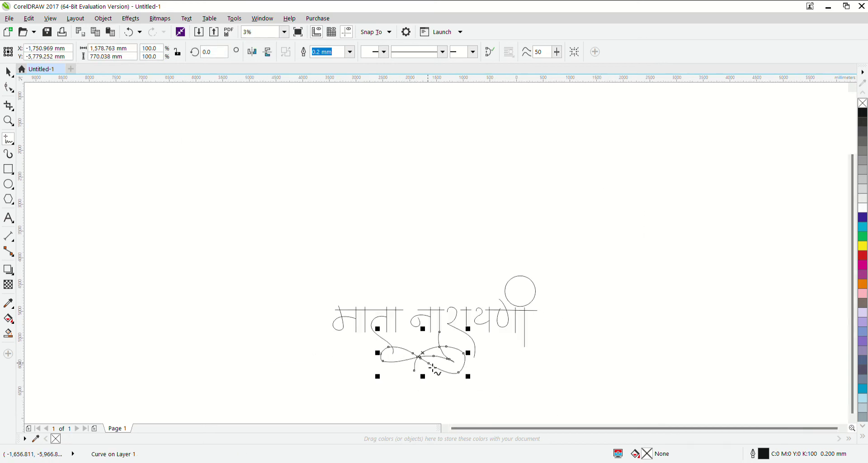
scroll(450, 372, up, 1)
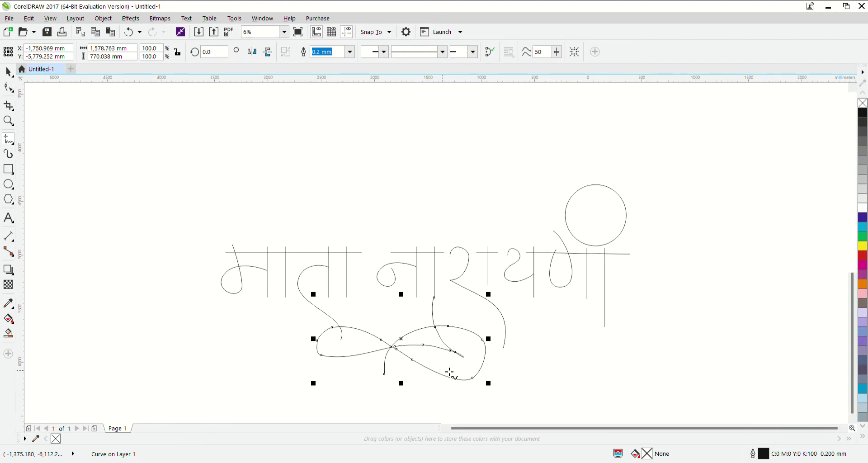
key(space)
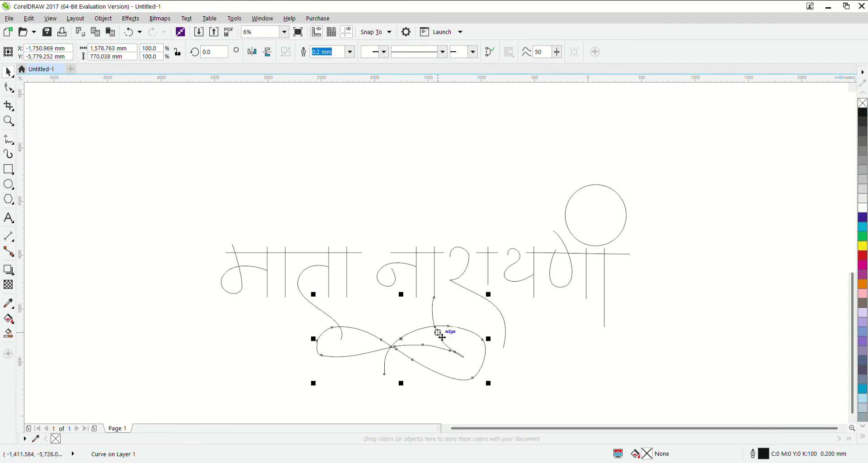
drag(442, 334, 377, 357)
key(Delete)
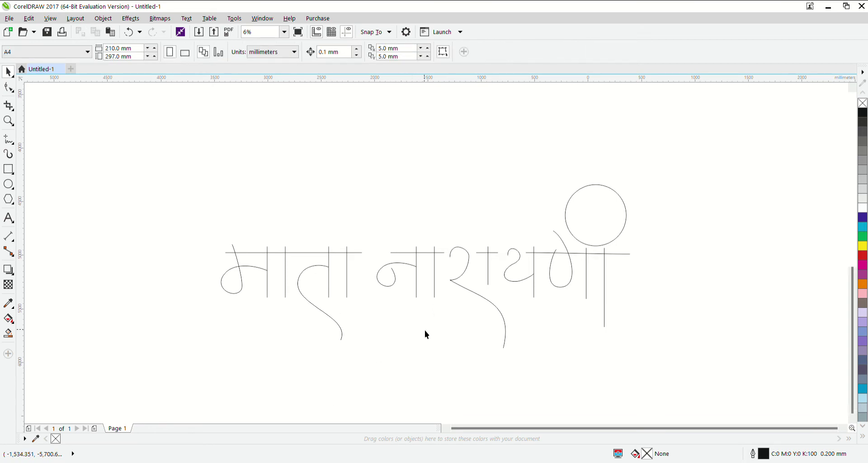
key(ctrl+z)
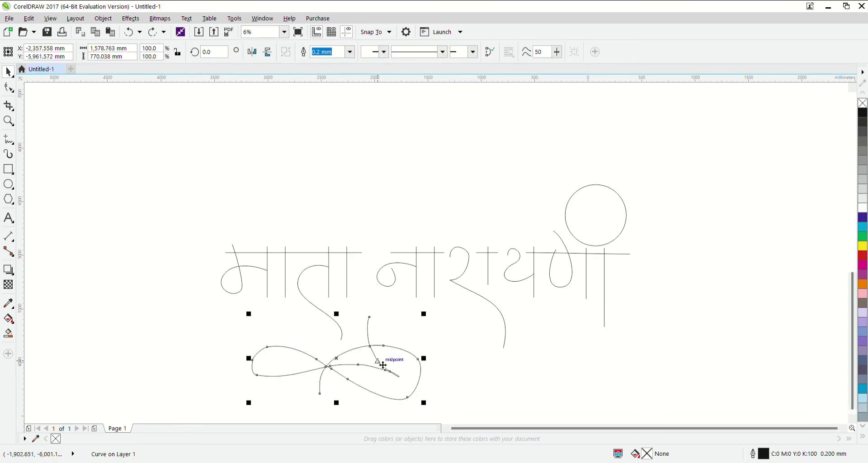
Stretch the flourish to about 173% width and move it down beneath the lettering.
drag(425, 359, 486, 359)
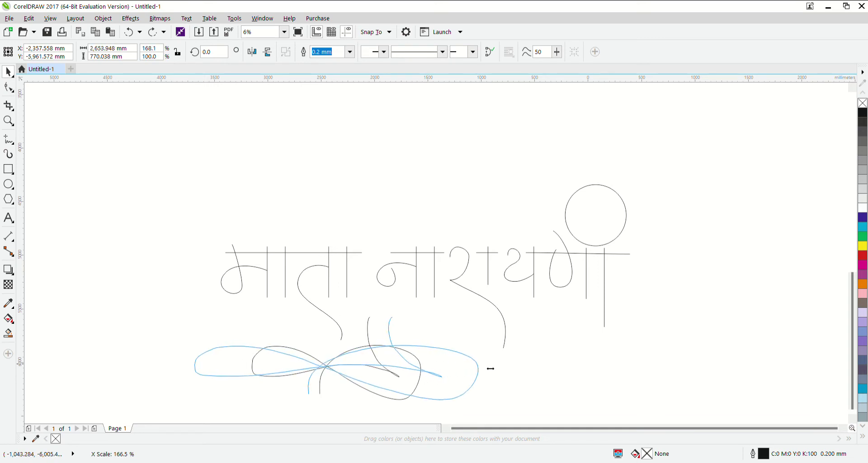
drag(395, 342, 504, 369)
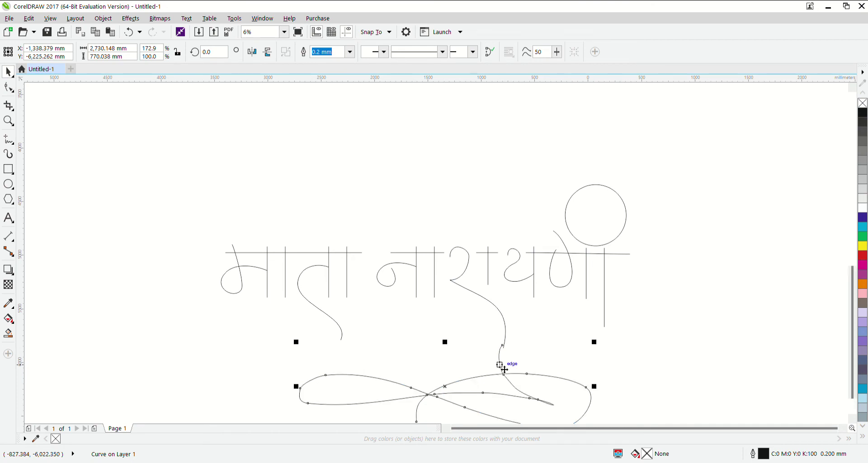
scroll(504, 369, down, 1)
scroll(504, 369, down, 1)
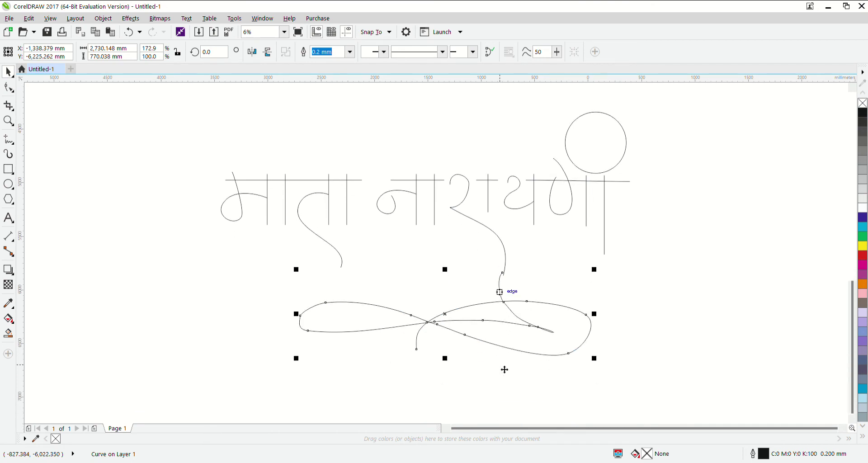
key(alt)
scroll(512, 277, up, 1)
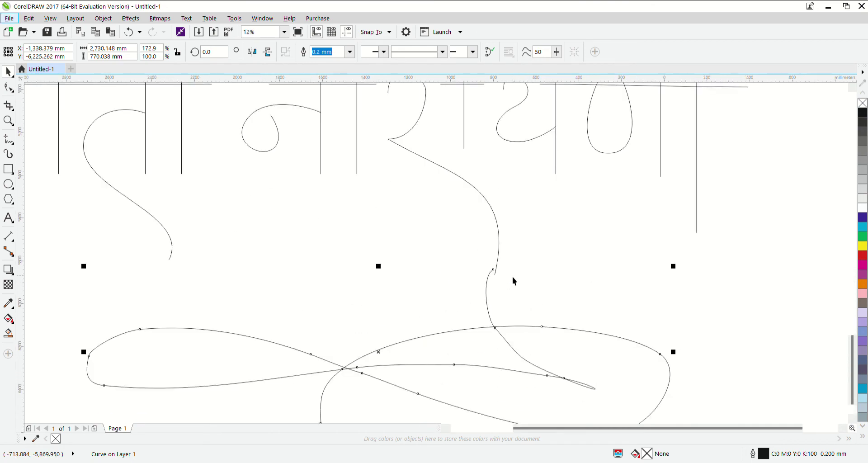
click(9, 88)
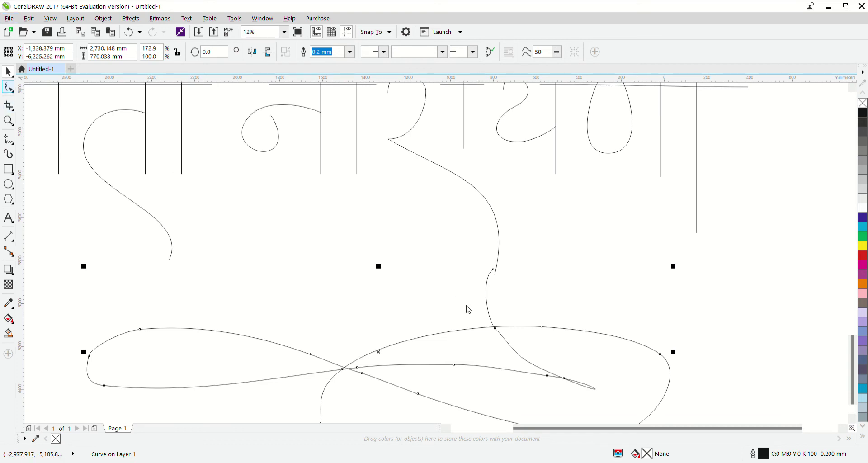
scroll(469, 310, down, 1)
scroll(471, 320, down, 1)
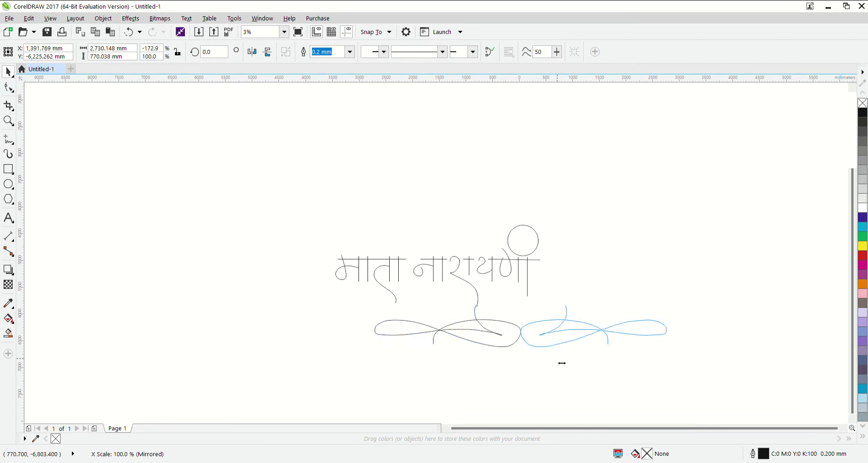
Mirror the flourish horizontally and reselect the lower flourish curve.
mouse_move(377, 333)
mouse_down()
mouse_move(524, 333)
mouse_move(461, 339)
mouse_move(454, 321)
mouse_move(474, 300)
mouse_up()
click(497, 347)
scroll(470, 335, up, 1)
click(476, 326)
Snap the flourish's start node onto the end of नारायणी's tail and delete a node.
scroll(487, 285, up, 2)
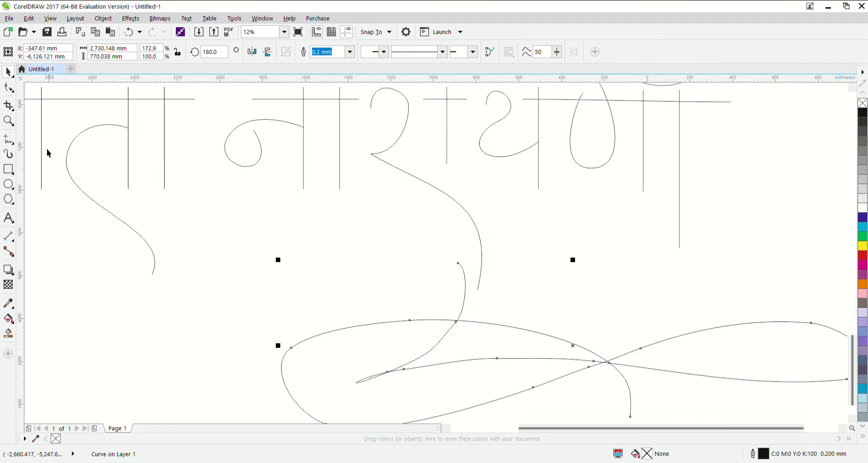
click(9, 87)
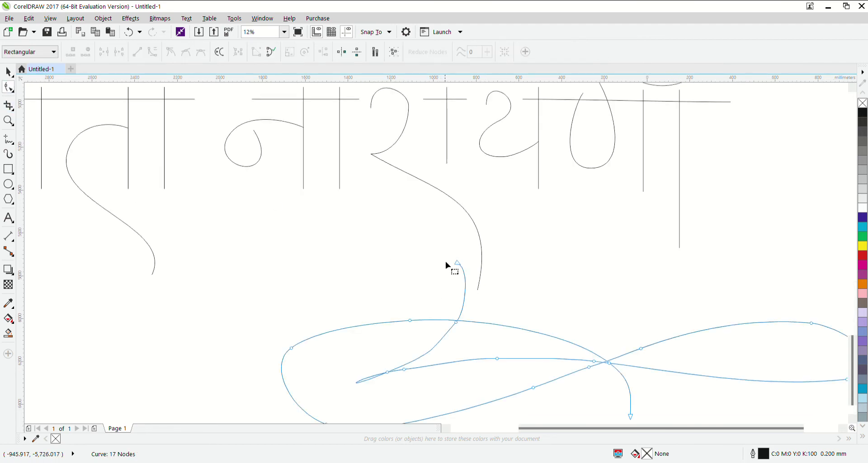
mouse_move(458, 263)
mouse_down()
mouse_move(478, 292)
mouse_move(479, 349)
mouse_up()
key(Delete)
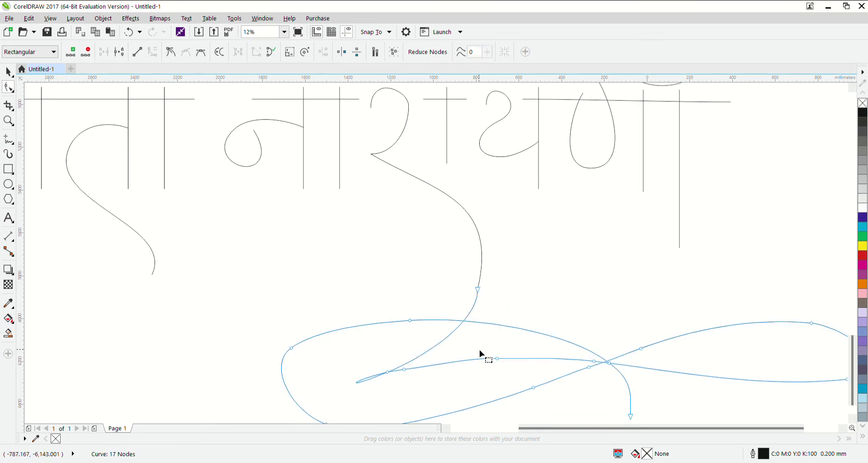
scroll(479, 349, down, 3)
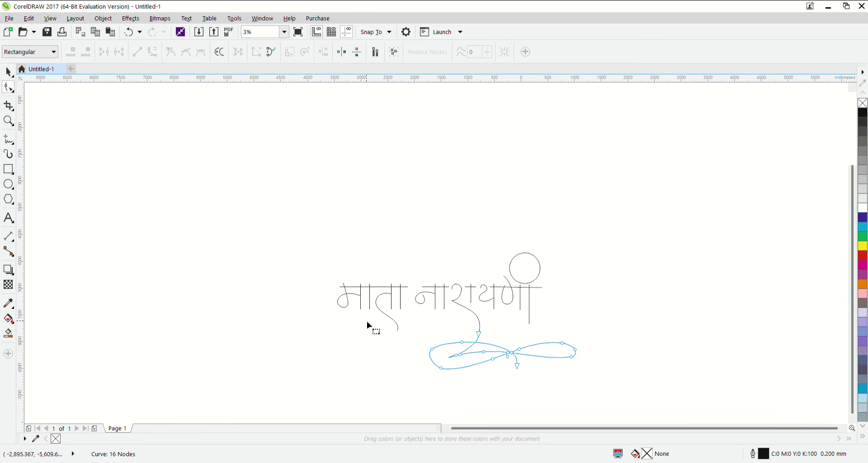
key(space)
scroll(341, 296, up, 3)
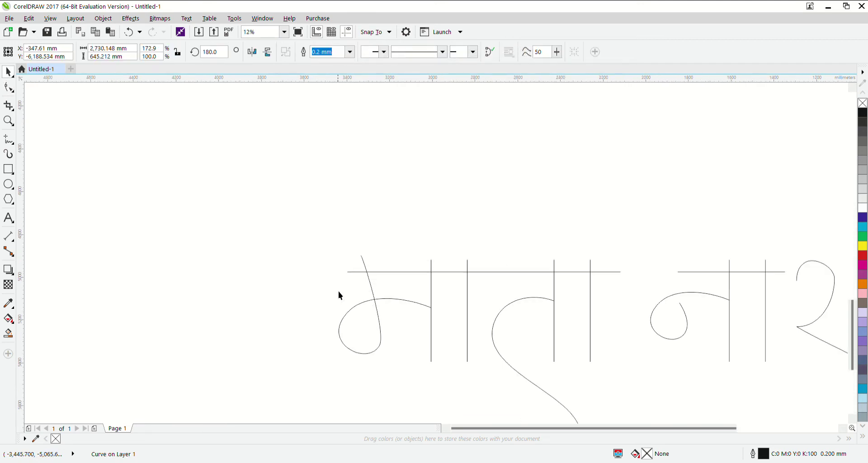
Drag the माता headline's left node further left.
click(362, 276)
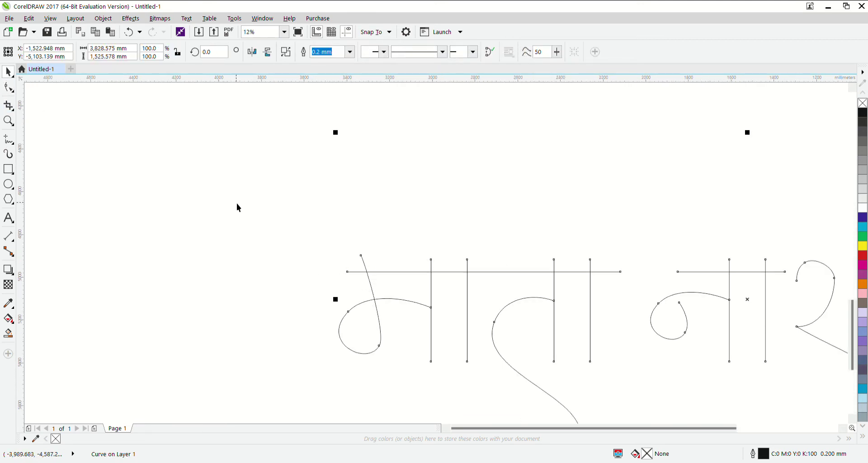
drag(352, 276, 329, 270)
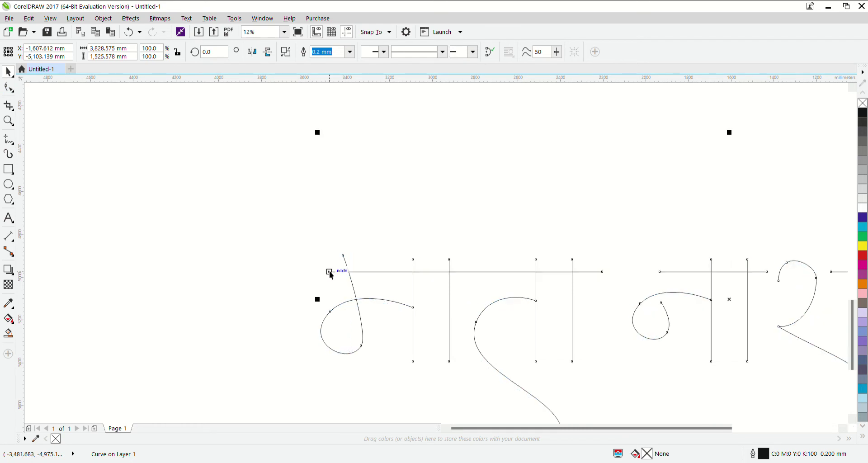
key(ctrl+z)
key(F10)
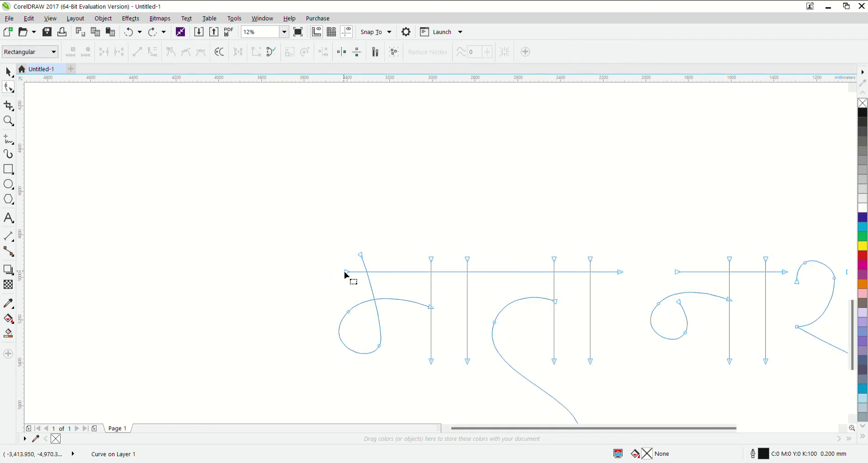
drag(345, 272, 322, 273)
scroll(372, 310, down, 2)
scroll(508, 395, down, 3)
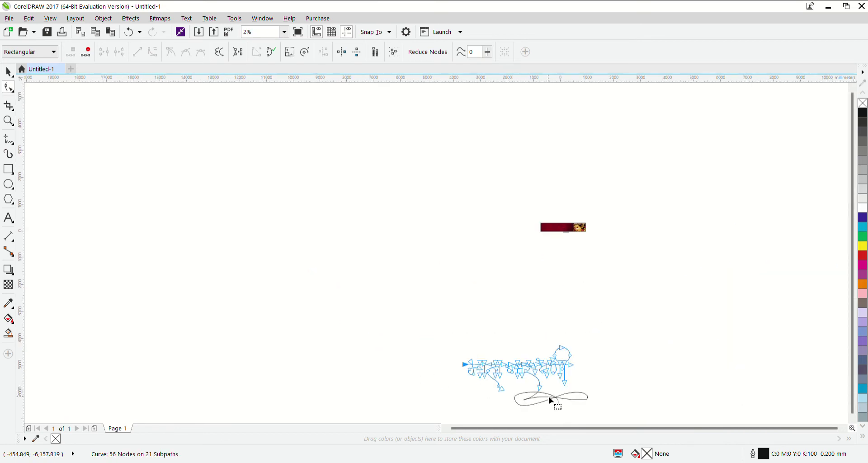
scroll(550, 400, up, 2)
Combine the lettering and flourish into a single curve.
key(space)
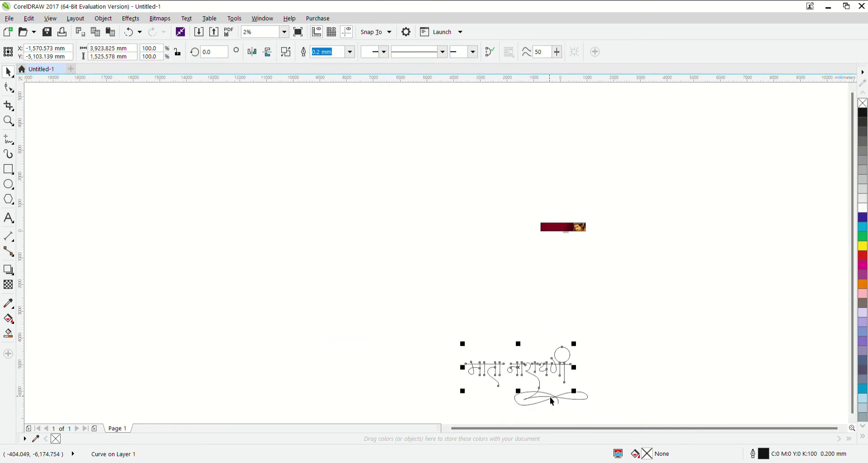
scroll(509, 372, down, 2)
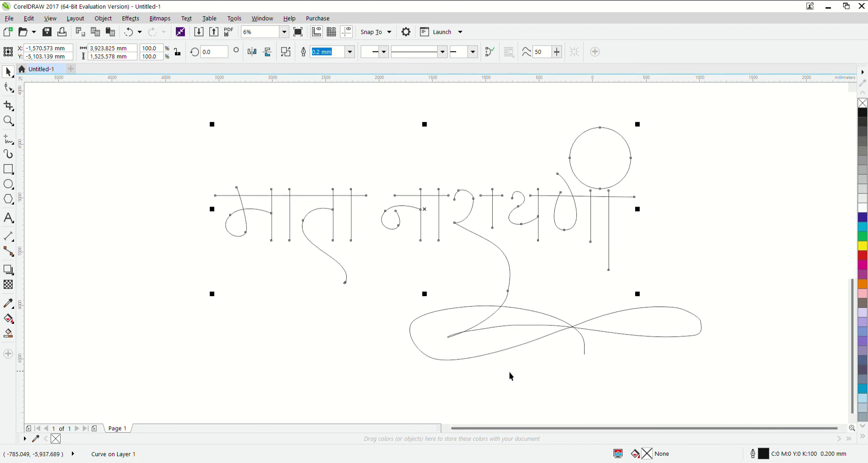
mouse_move(148, 110)
mouse_down()
mouse_move(651, 354)
mouse_move(729, 404)
mouse_up()
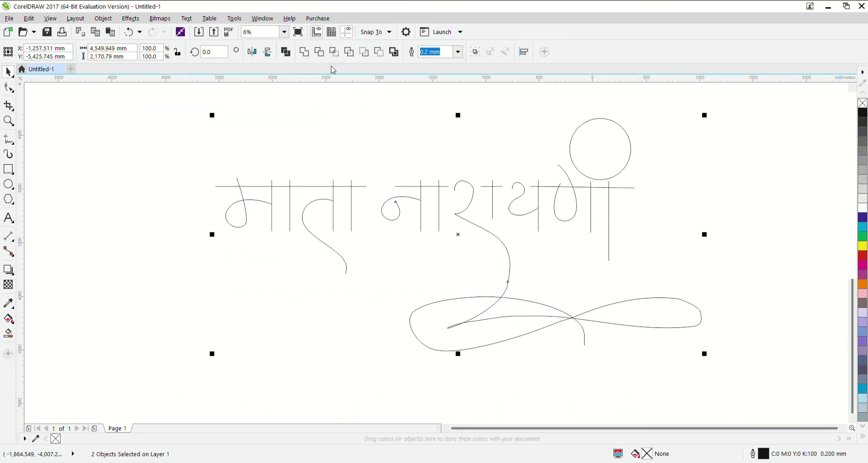
click(286, 52)
Try moving and deleting a node on the connecting tail curve, undoing both changes.
scroll(498, 317, up, 1)
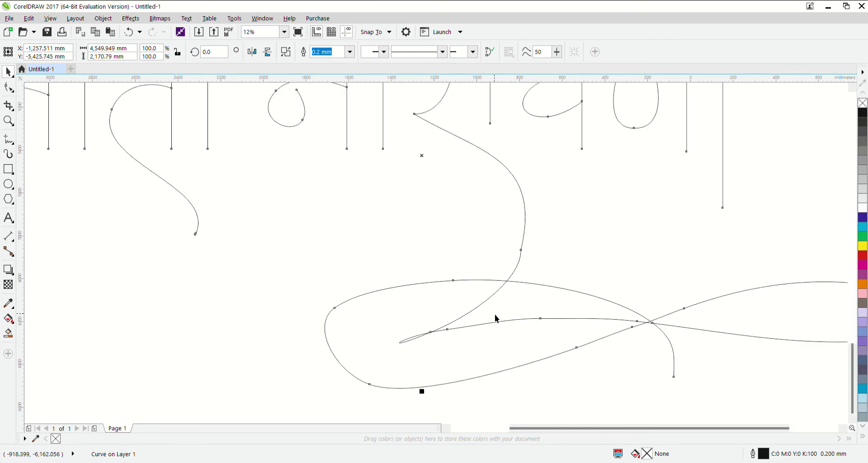
click(8, 87)
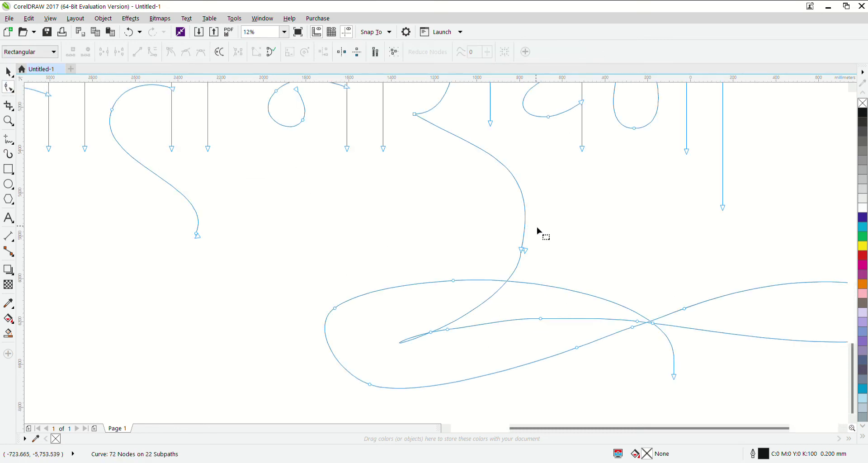
click(522, 250)
scroll(538, 259, up, 3)
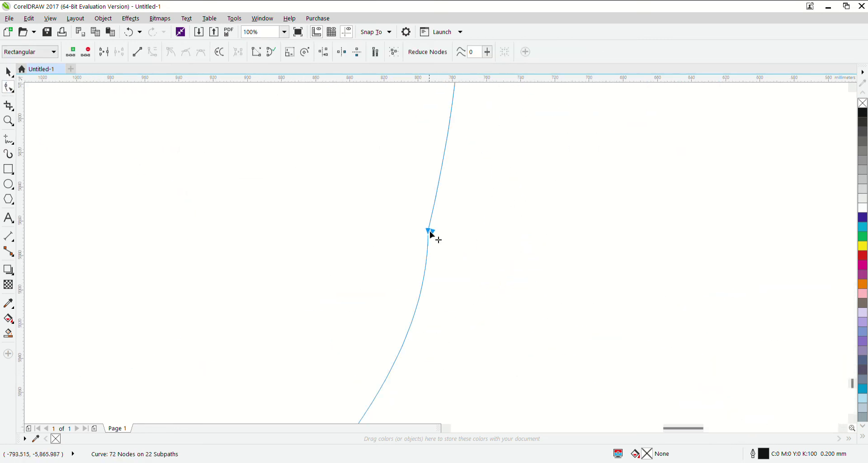
drag(433, 236, 457, 257)
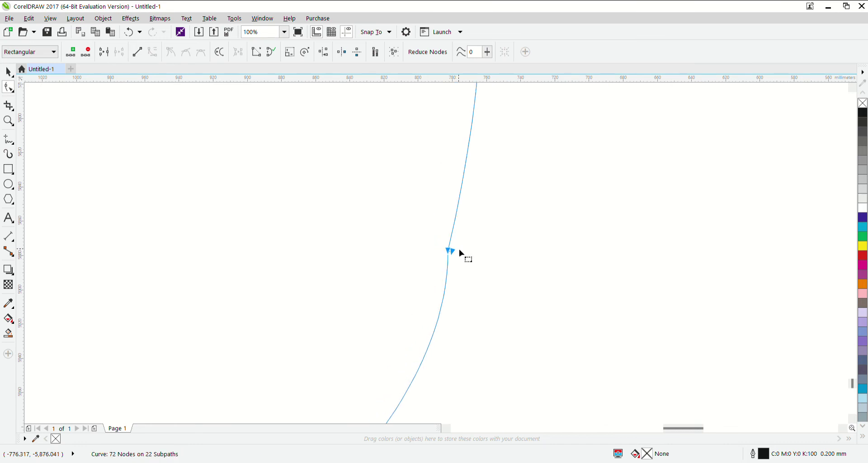
key(ctrl+z)
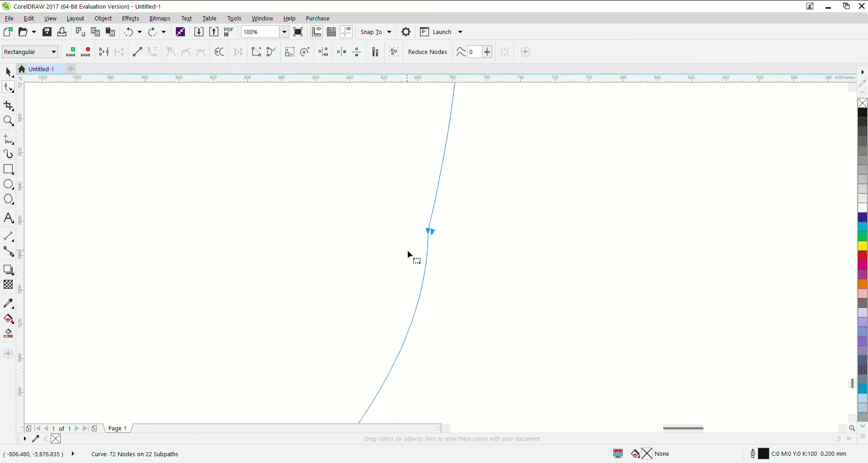
key(Delete)
scroll(434, 261, down, 3)
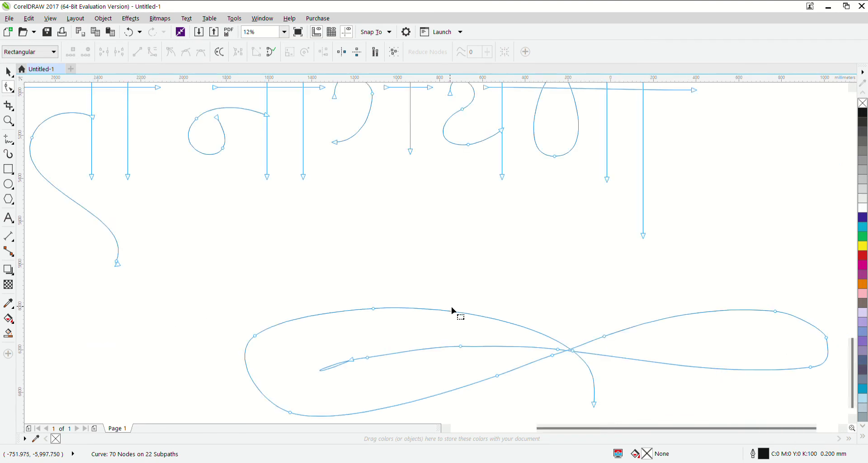
key(ctrl+z)
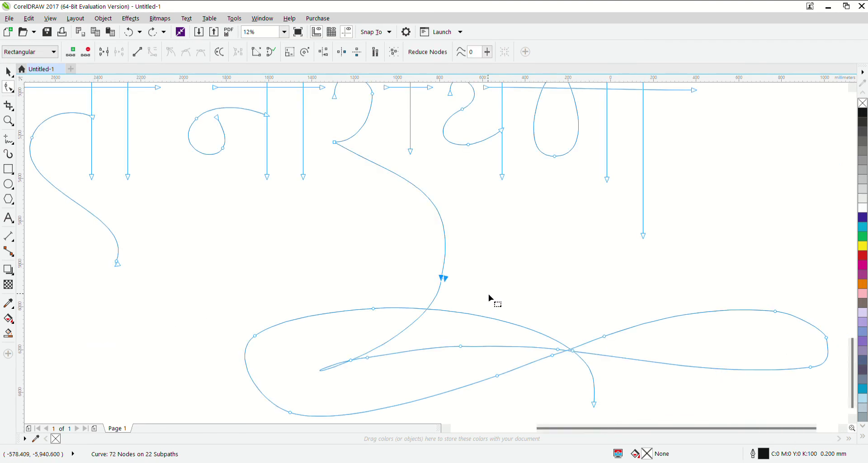
Pull a flourish node downward and delete surplus nodes near the loop's tip.
mouse_move(448, 282)
mouse_down()
mouse_move(478, 293)
mouse_move(458, 289)
mouse_move(465, 295)
mouse_move(450, 324)
mouse_up()
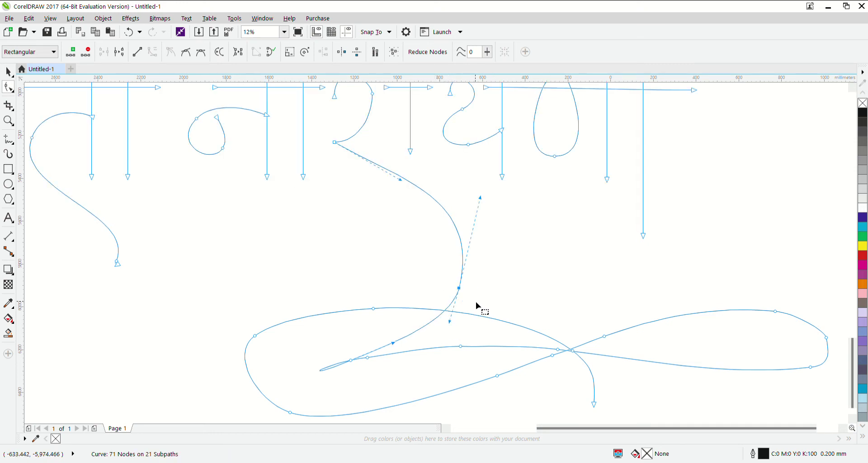
key(Delete)
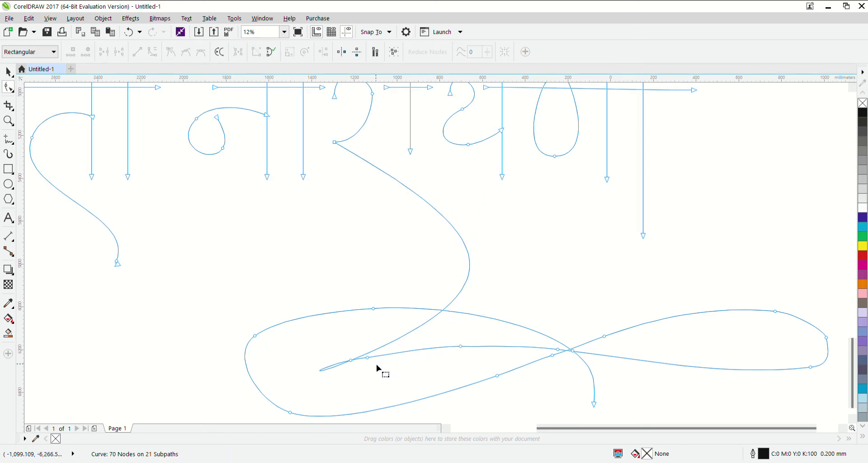
scroll(368, 365, up, 2)
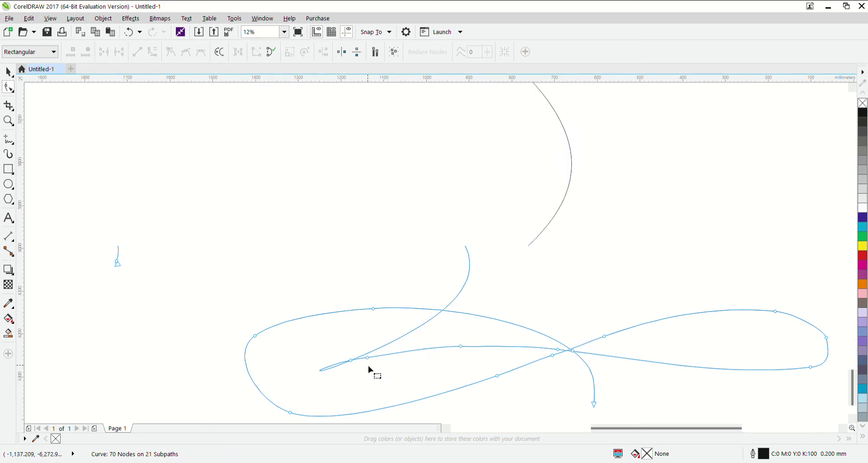
double_click(380, 336)
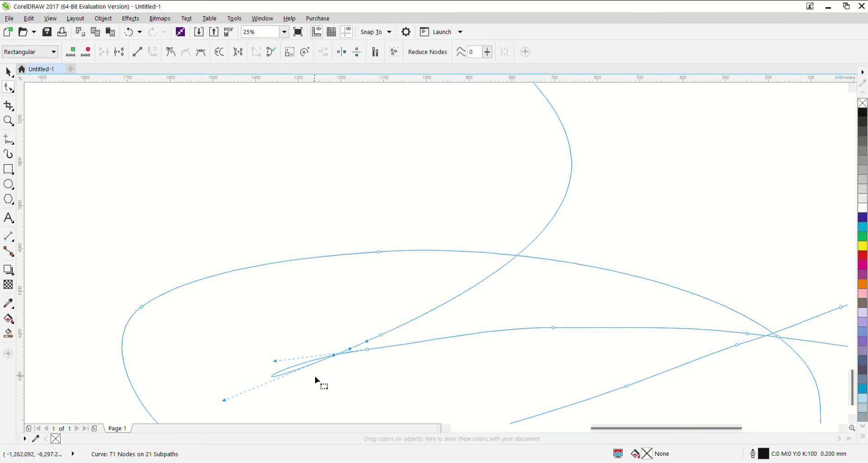
key(Delete)
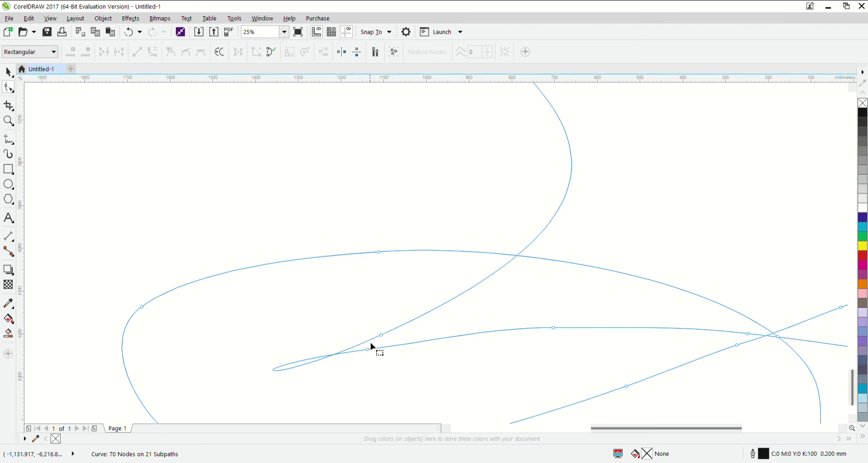
Smooth and widen the left loop by deleting nodes and pulling one upward.
mouse_move(362, 358)
mouse_down()
mouse_move(263, 360)
mouse_move(347, 356)
mouse_up()
scroll(375, 351, up, 1)
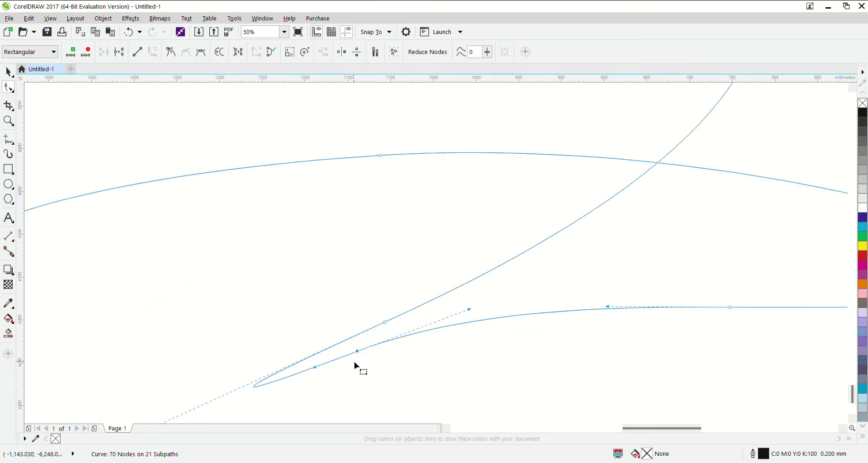
key(Delete)
scroll(359, 362, down, 2)
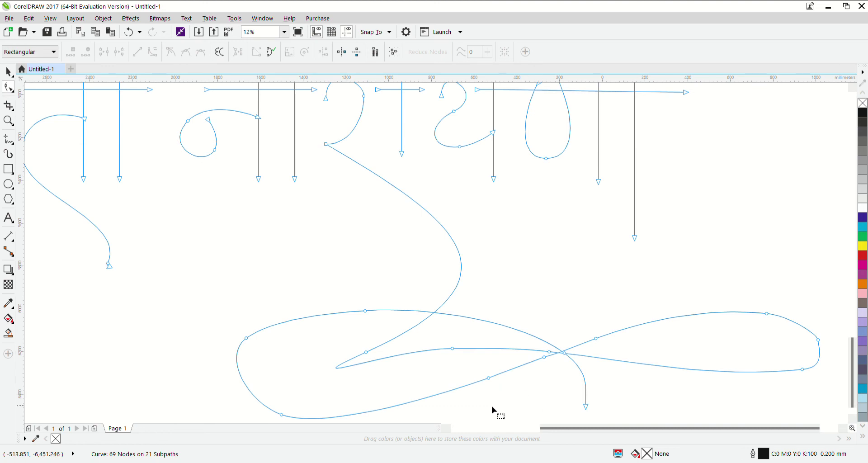
drag(364, 311, 382, 264)
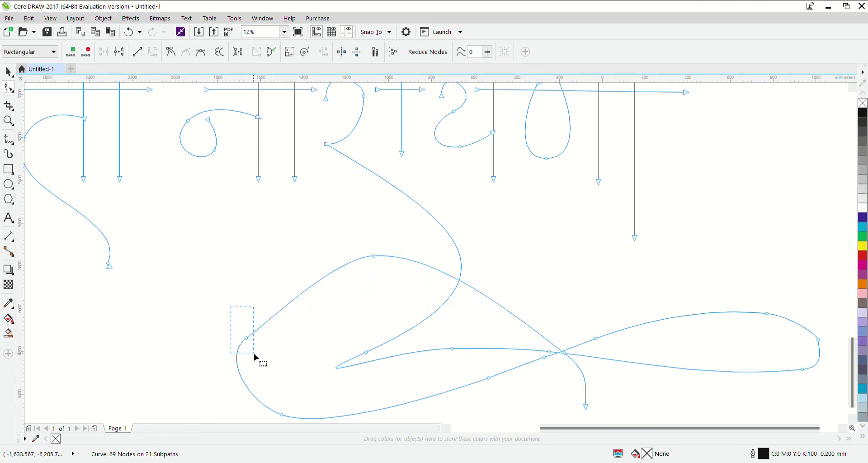
key(Delete)
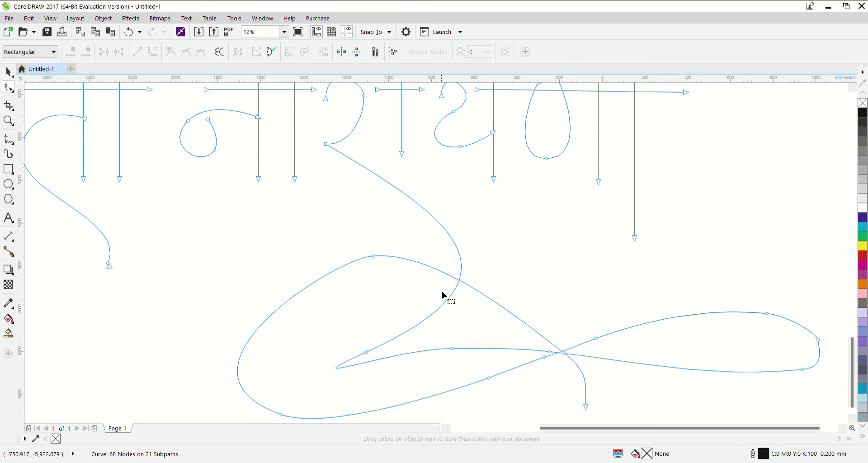
drag(398, 245, 361, 272)
key(Delete)
Delete crossing and right-loop nodes and bend the lower curve segment downward.
scroll(500, 373, down, 2)
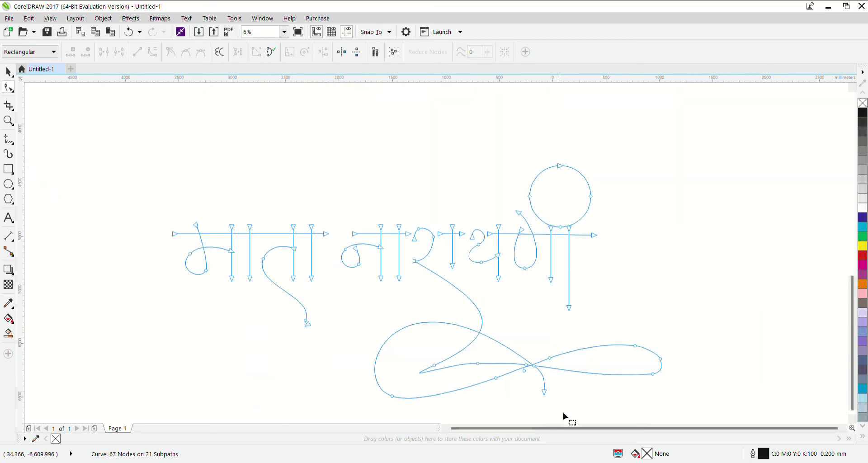
scroll(575, 399, down, 1)
scroll(571, 389, down, 2)
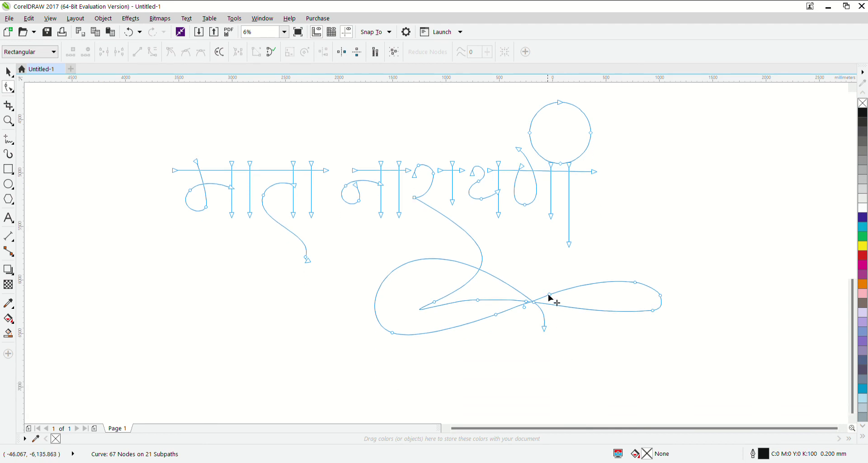
scroll(549, 298, up, 5)
drag(391, 349, 372, 362)
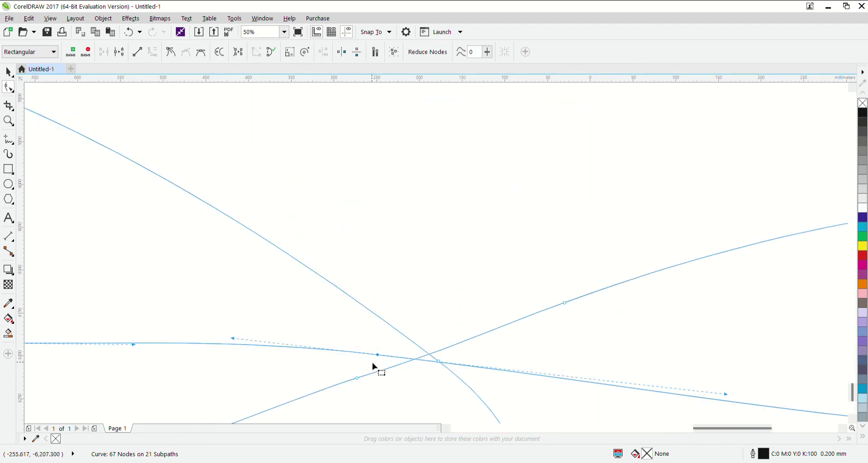
key(Delete)
scroll(388, 359, down, 3)
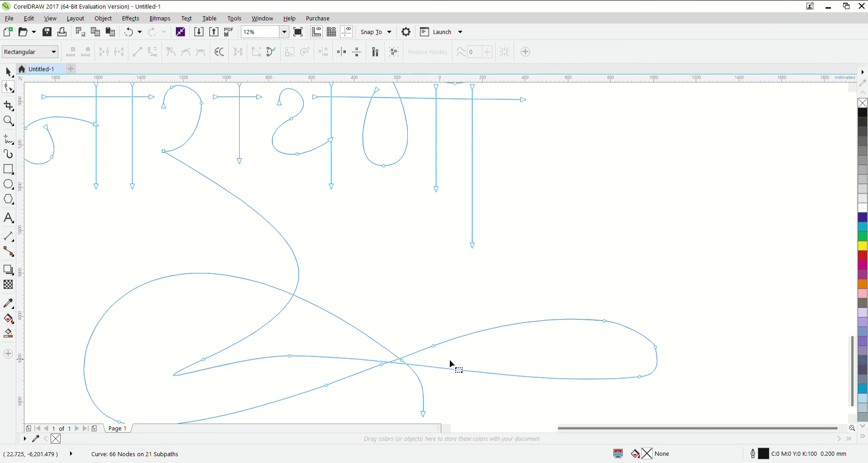
drag(550, 379, 547, 411)
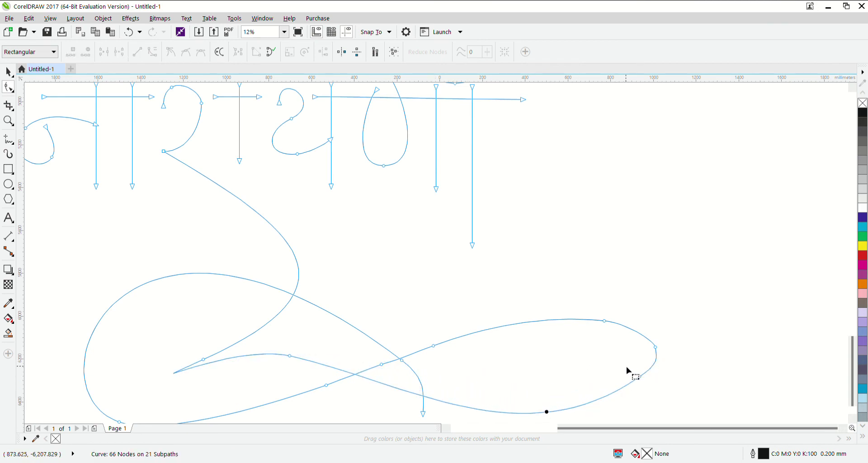
drag(625, 367, 658, 401)
key(Delete)
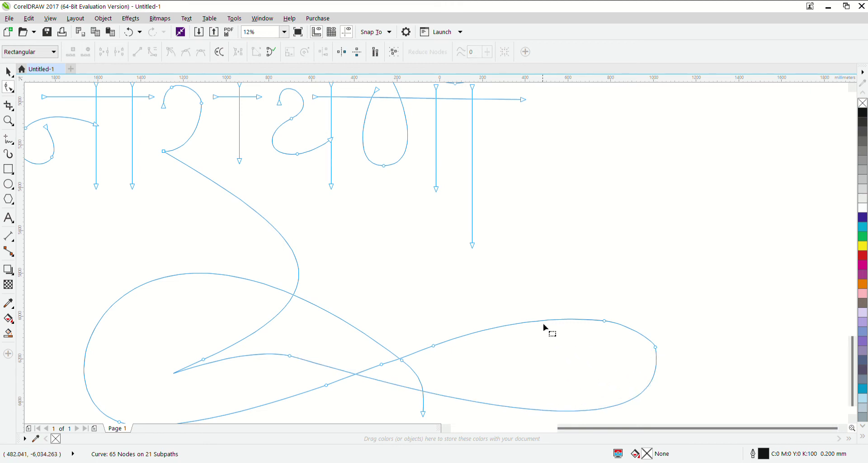
Remove surplus nodes on the right loop and lower crossing strand.
double_click(519, 323)
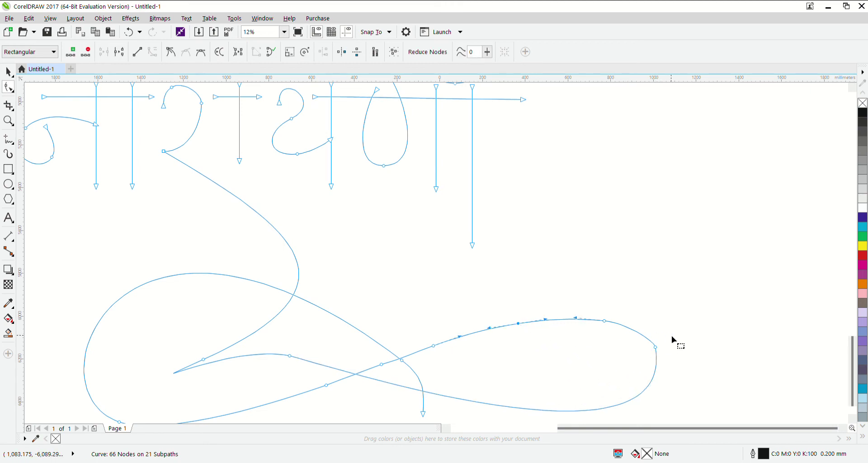
key(Delete)
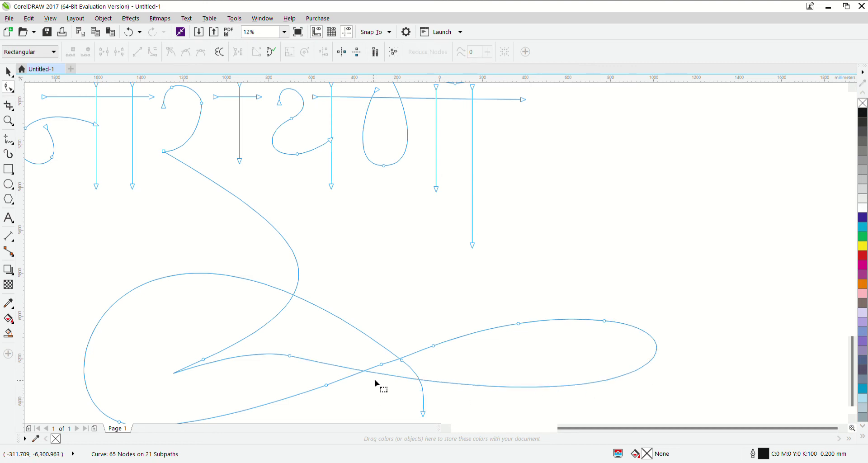
drag(388, 369, 389, 371)
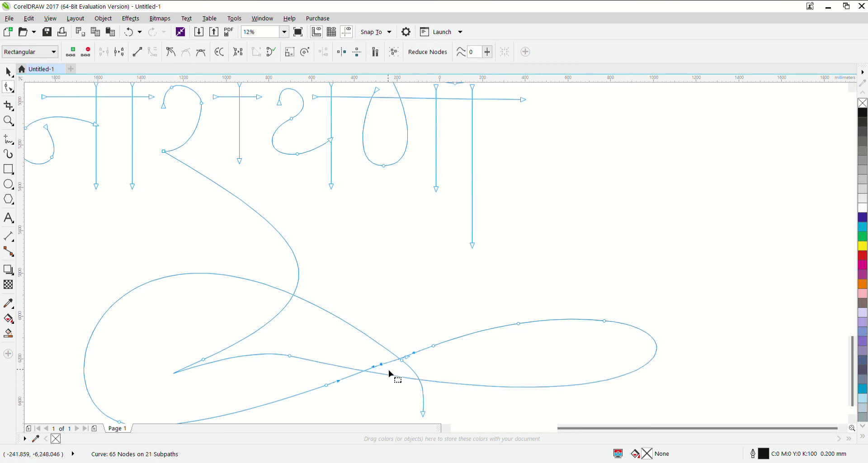
key(Delete)
click(290, 356)
key(Delete)
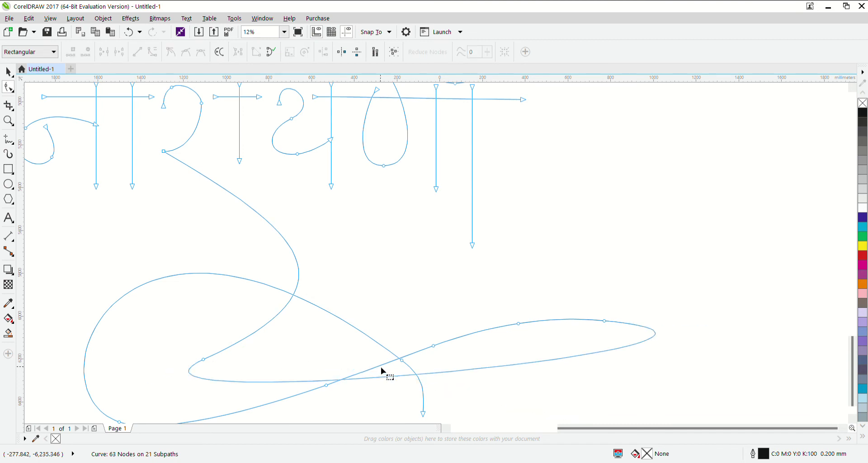
key(ctrl+z)
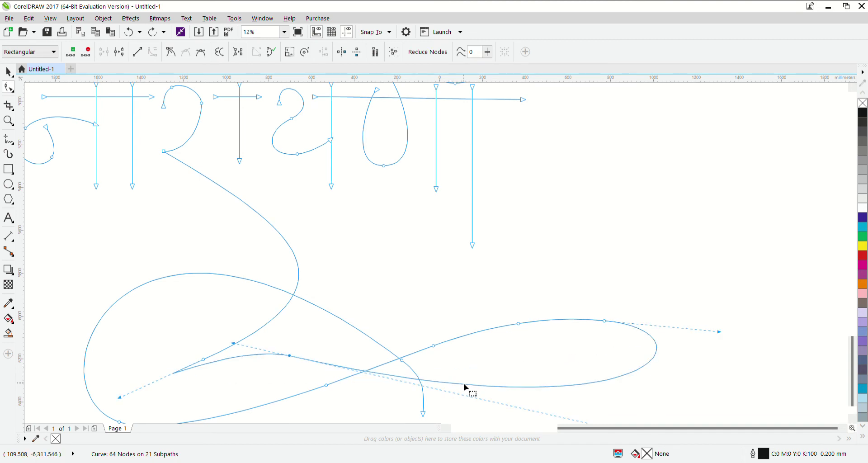
Add a node on the lower strand and rework inner-strand and left-tip nodes.
click(469, 384)
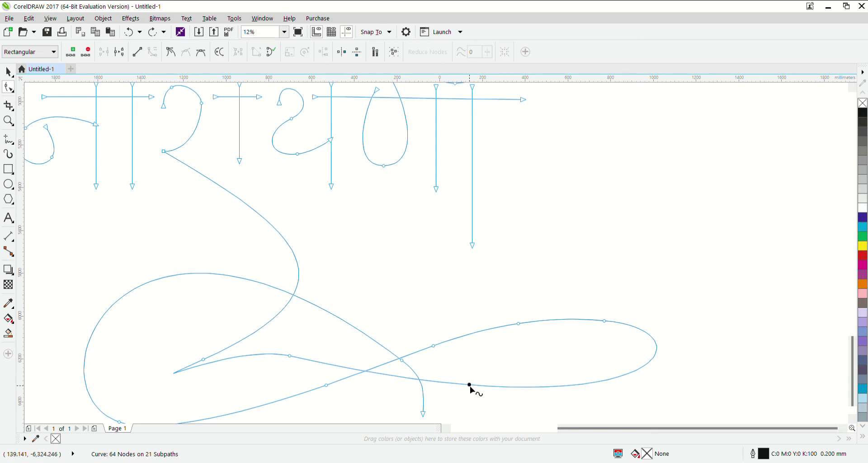
key(plus)
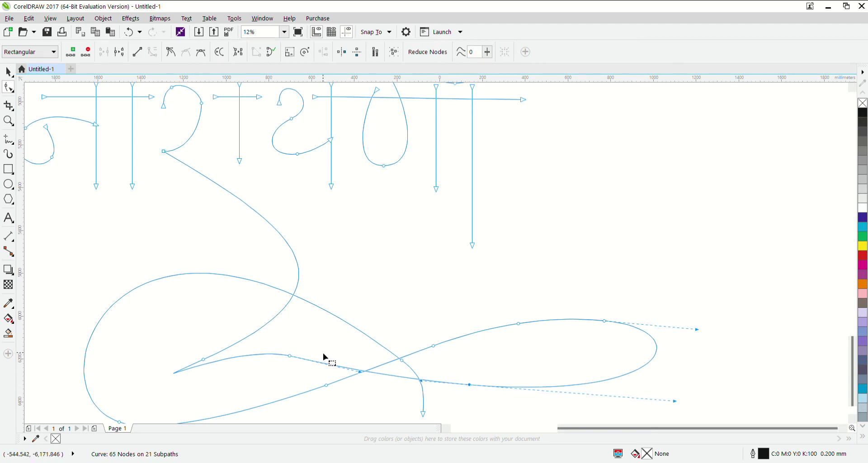
click(289, 355)
key(Delete)
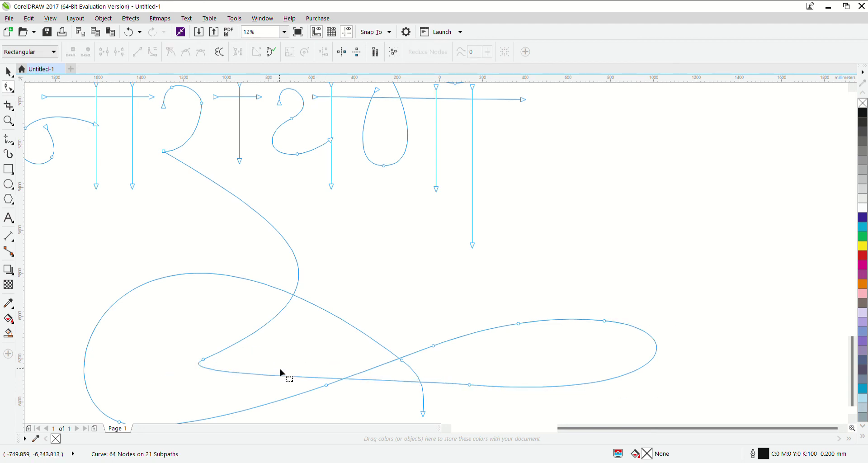
key(ctrl+a)
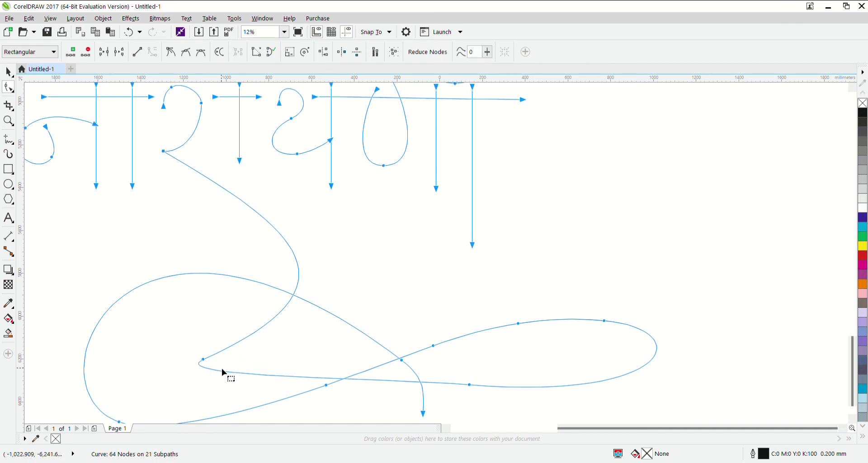
key(ctrl+z)
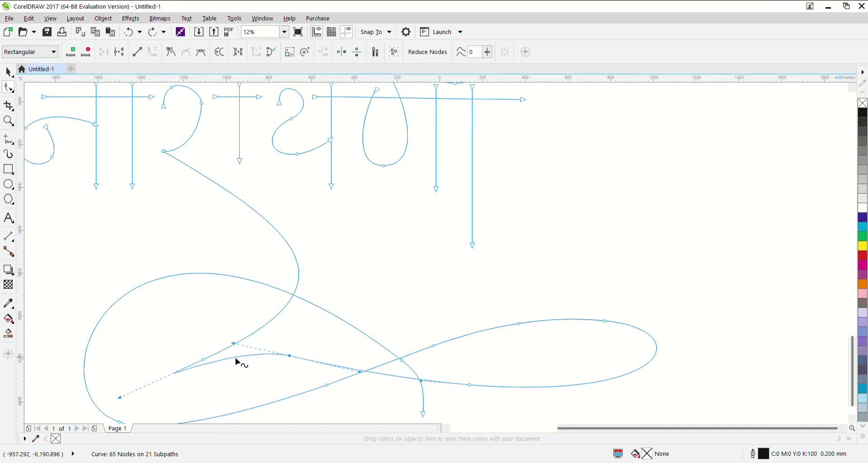
double_click(223, 360)
key(Delete)
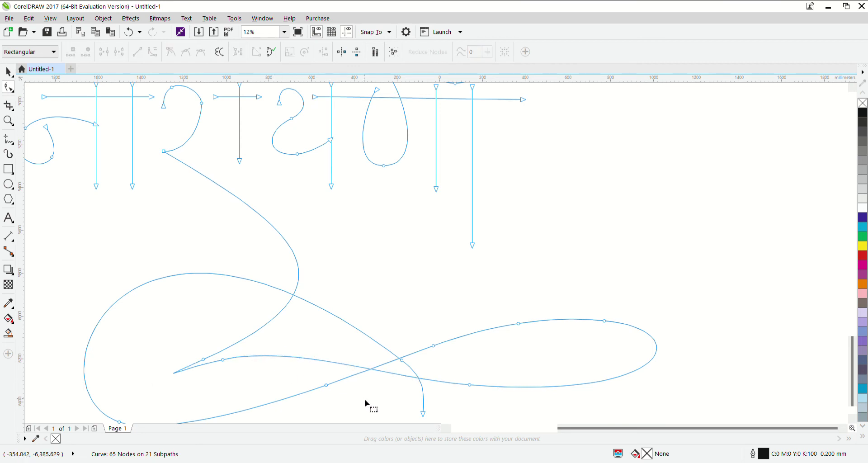
scroll(366, 400, down, 2)
Pull the flourish's trailing end node down and slightly left.
scroll(405, 408, down, 2)
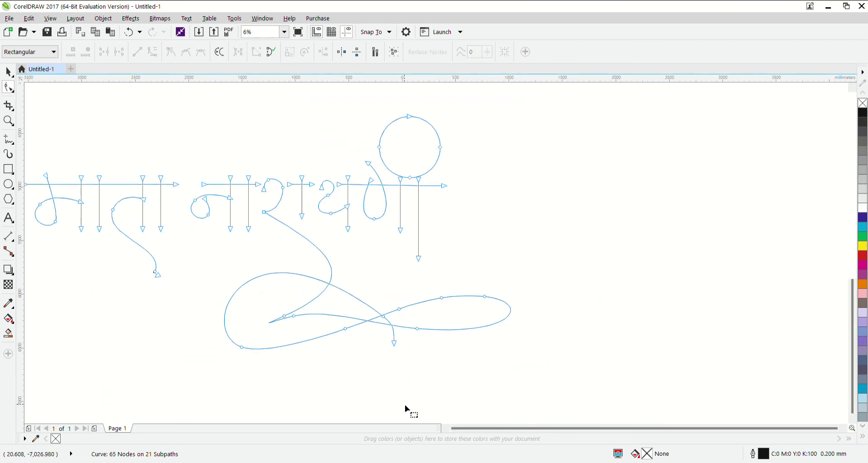
drag(397, 349, 394, 398)
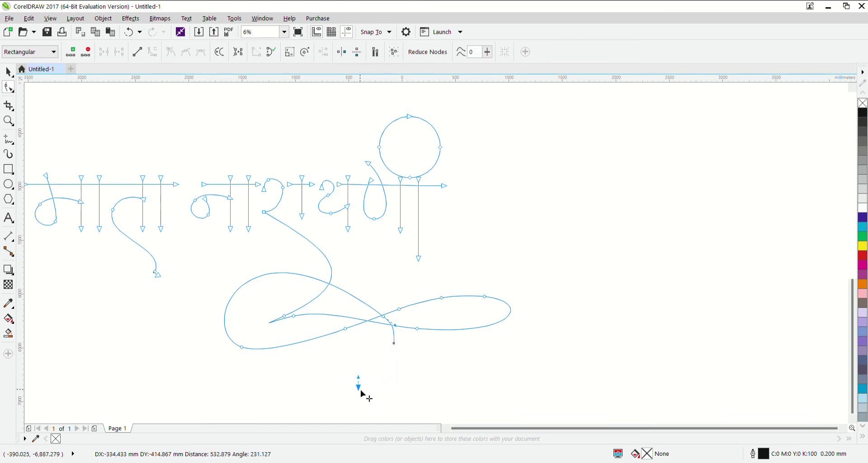
mouse_move(391, 396)
mouse_down()
mouse_move(359, 377)
mouse_move(399, 373)
mouse_up()
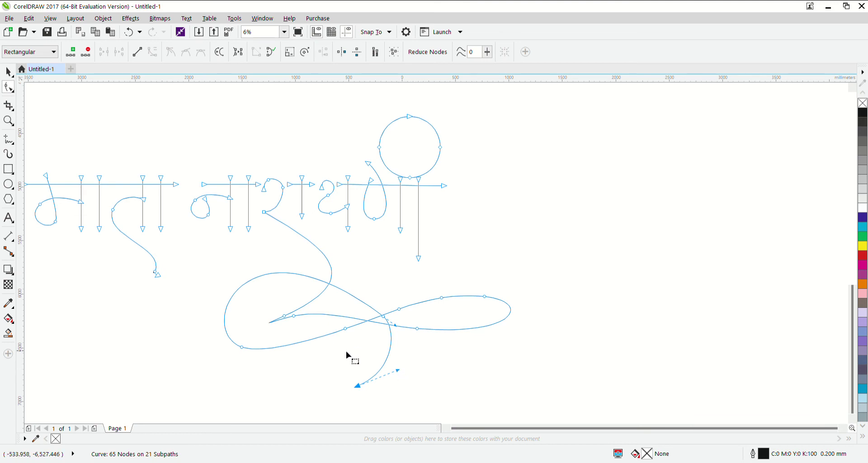
scroll(231, 250, left, 5)
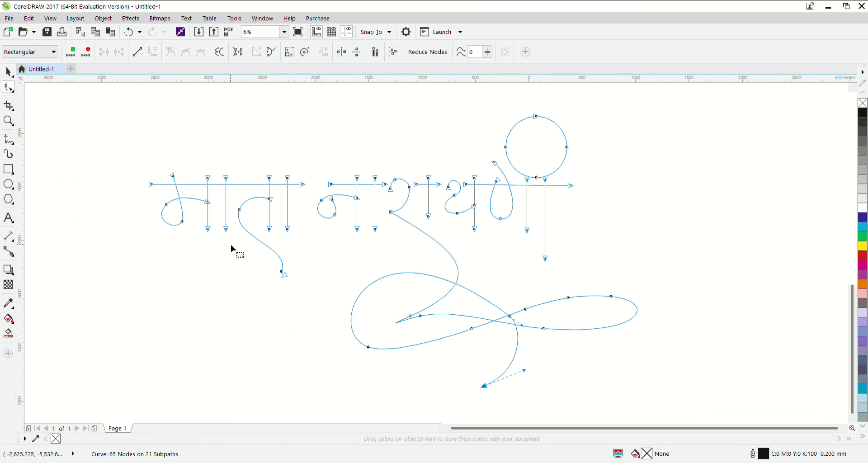
click(663, 285)
Delete the node at the top of the right loop.
drag(556, 354, 540, 360)
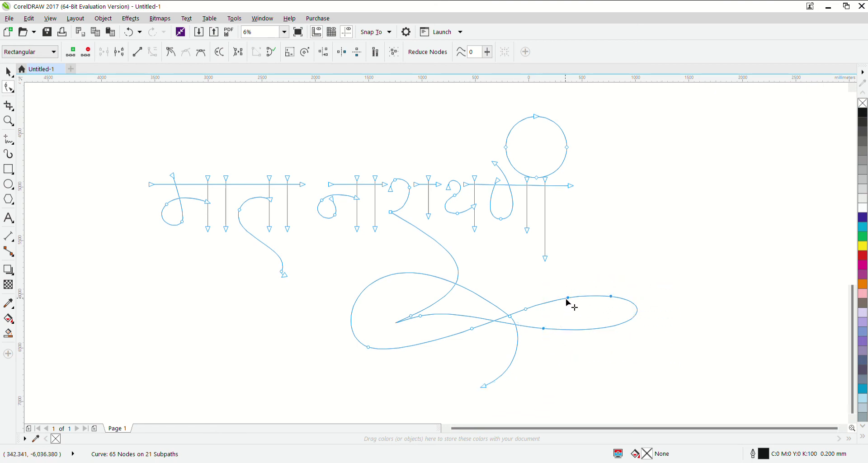
drag(567, 302, 564, 282)
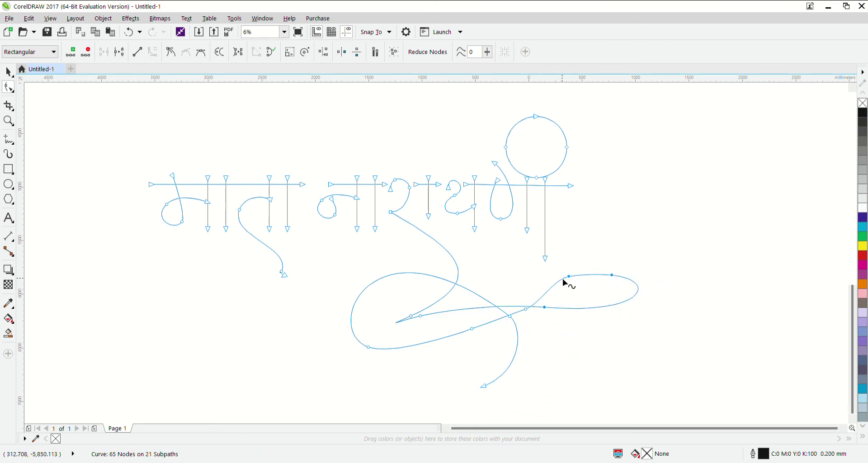
key(ctrl+z)
mouse_move(623, 282)
mouse_down()
mouse_move(547, 310)
mouse_move(571, 279)
mouse_up()
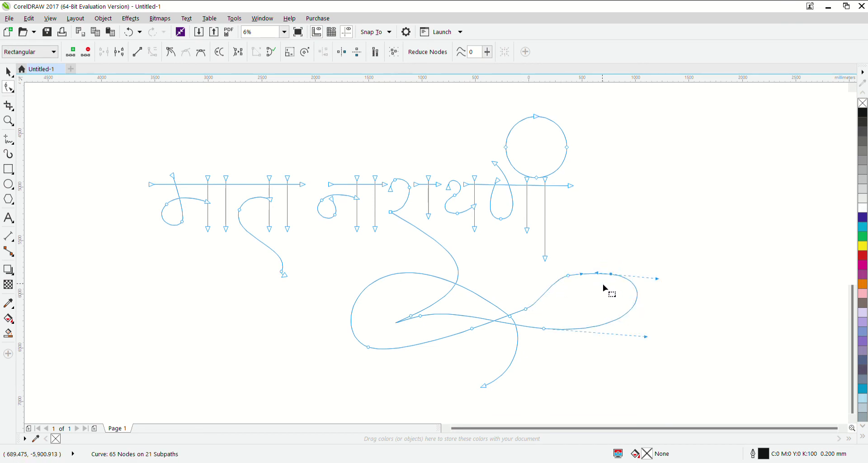
key(Delete)
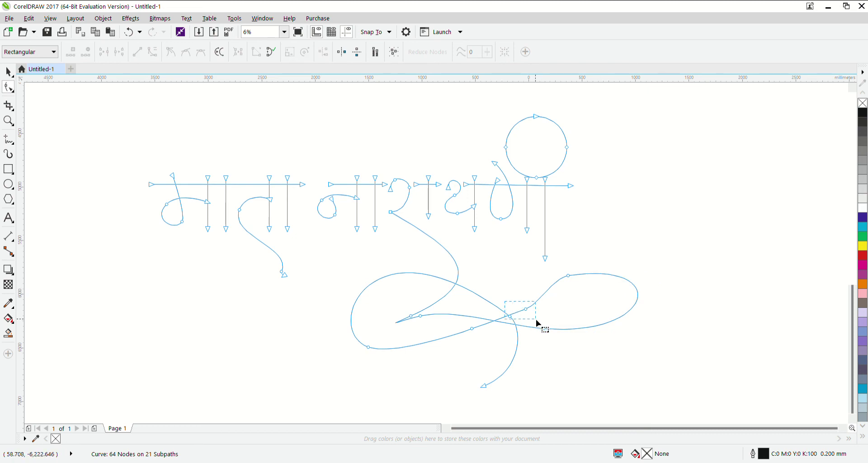
Rework the crossing and rising-stroke nodes so the right loop curves smoothly.
drag(536, 319, 536, 319)
key(Delete)
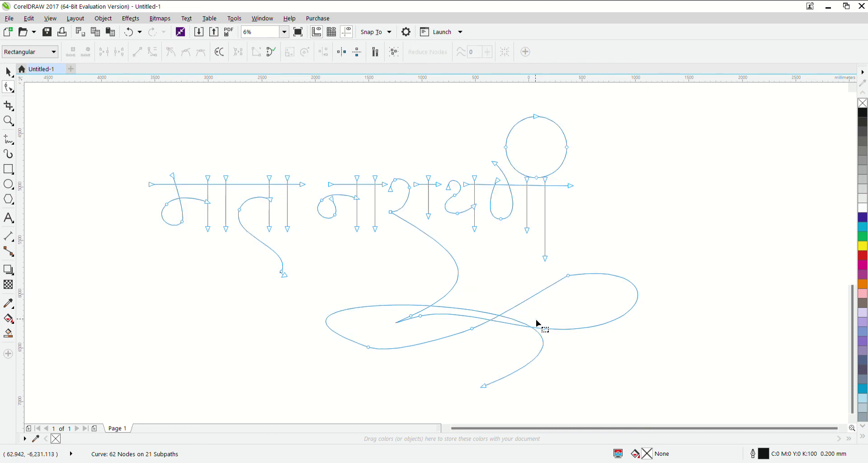
key(ctrl+z)
click(523, 319)
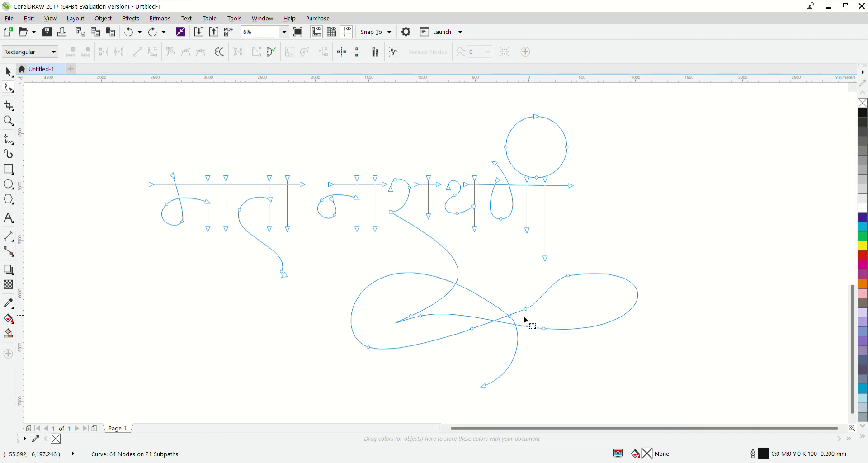
key(Delete)
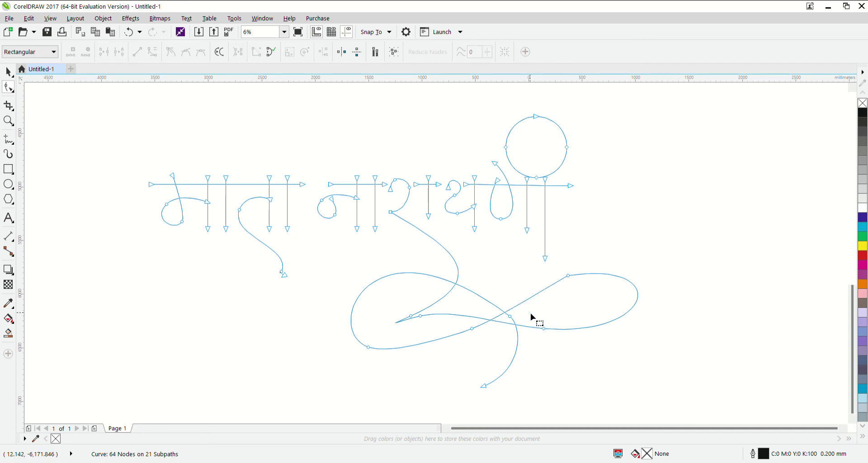
double_click(536, 295)
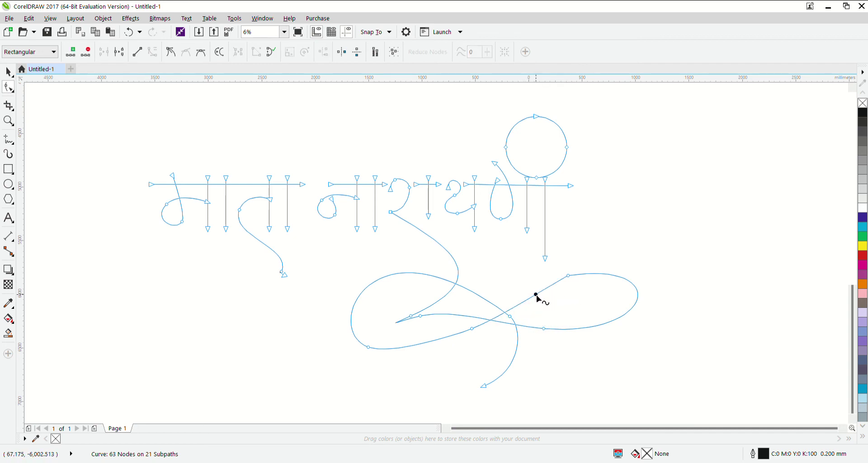
double_click(623, 278)
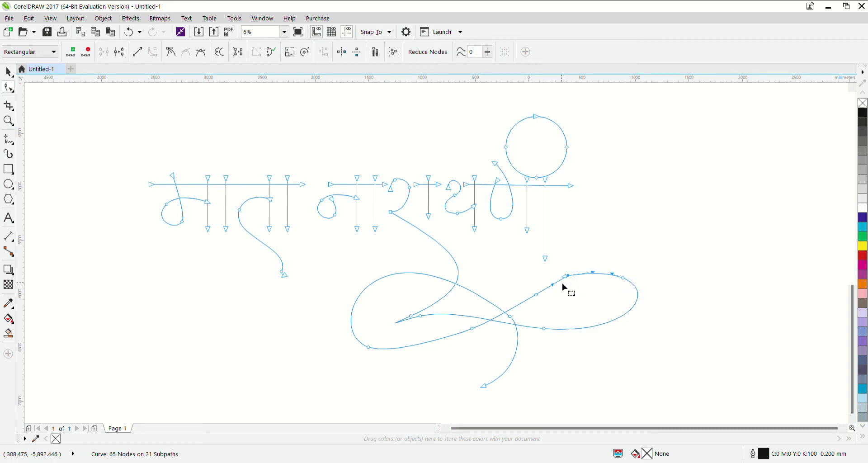
key(Delete)
Drag the bottom skew handle to give the combined lettering curve an italic lean.
scroll(548, 346, down, 2)
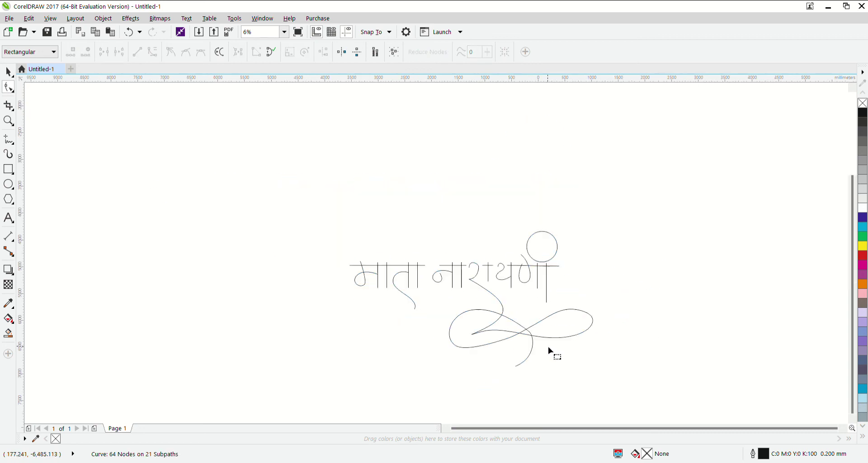
click(8, 73)
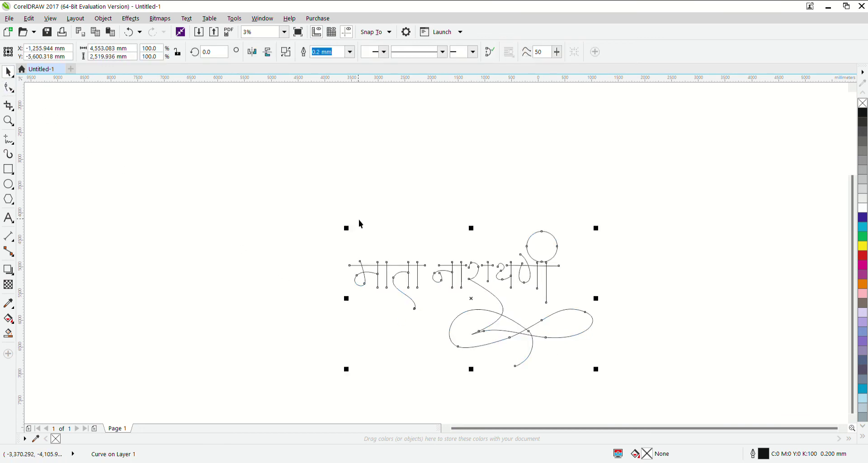
click(434, 253)
click(491, 293)
click(491, 293)
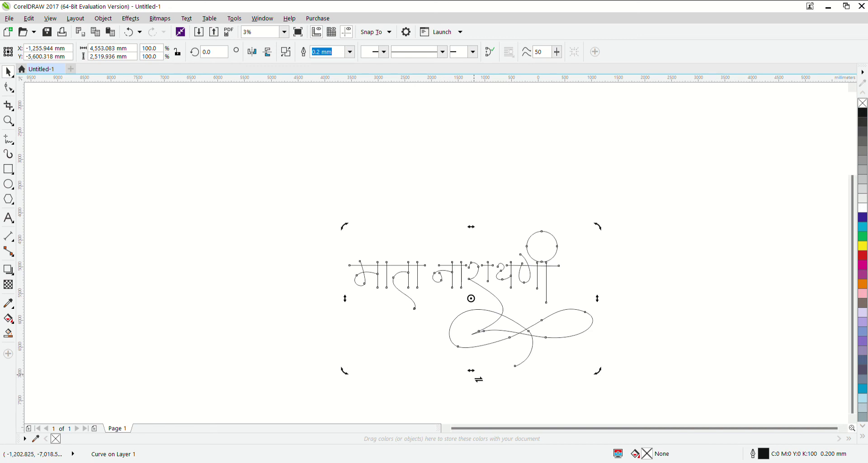
drag(479, 379, 455, 377)
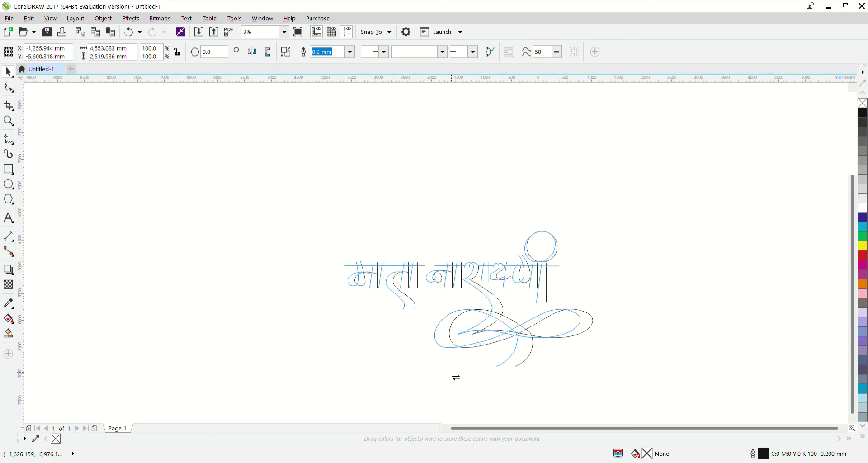
drag(456, 377, 443, 377)
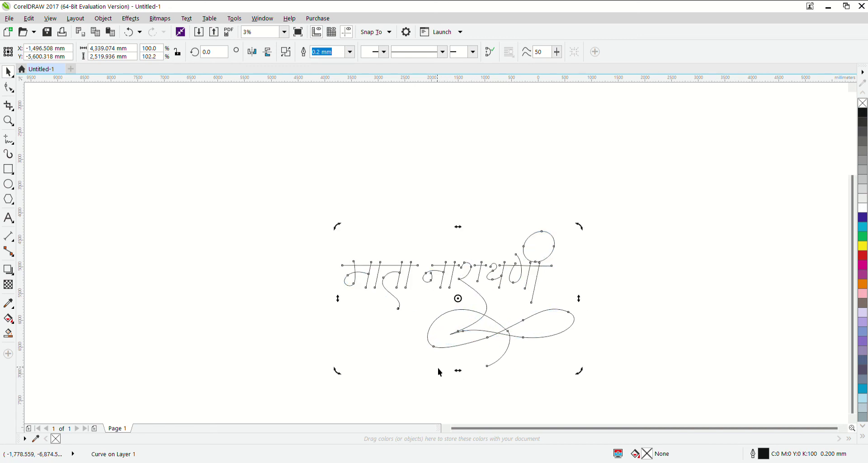
click(327, 280)
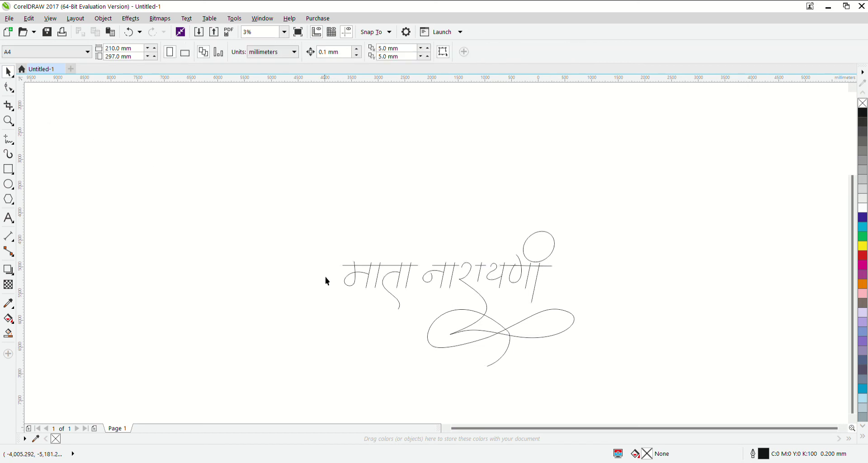
scroll(328, 280, down, 2)
Move the lettering up onto the maroon banner and shrink it to fit.
scroll(446, 280, down, 1)
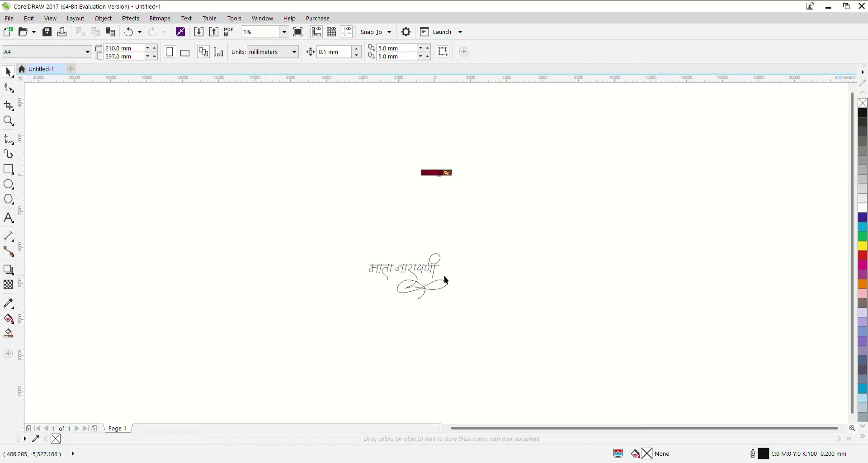
drag(412, 278, 431, 196)
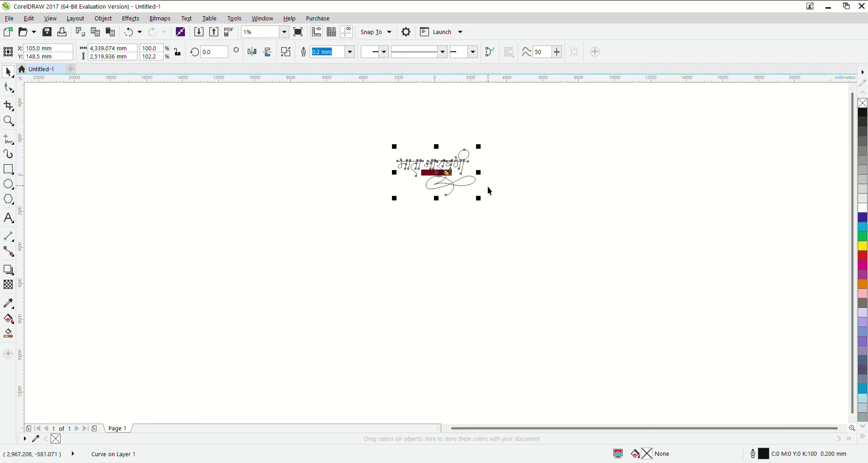
click(483, 217)
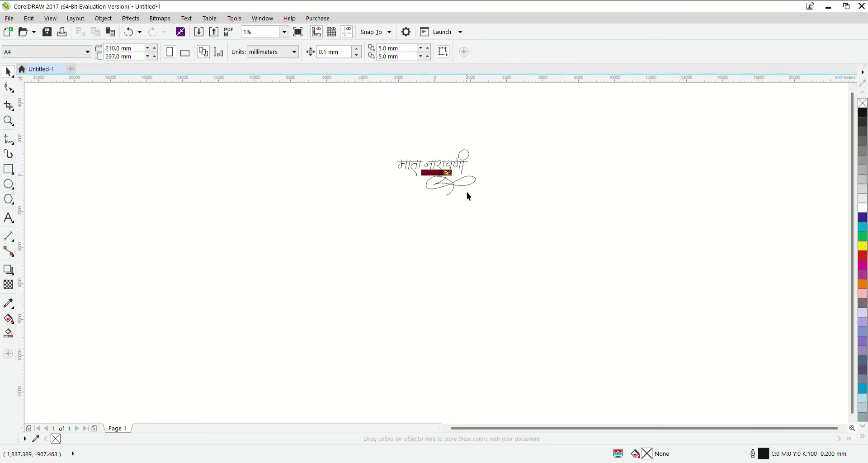
click(461, 190)
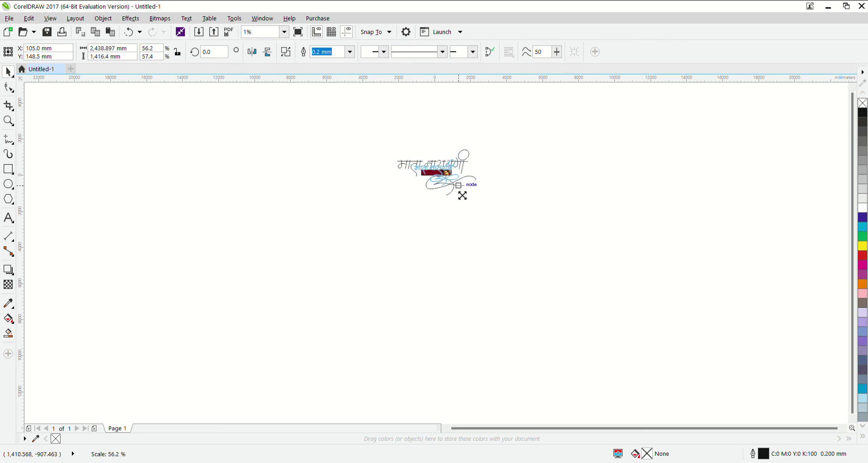
drag(482, 206, 447, 186)
scroll(445, 190, up, 3)
scroll(446, 190, up, 2)
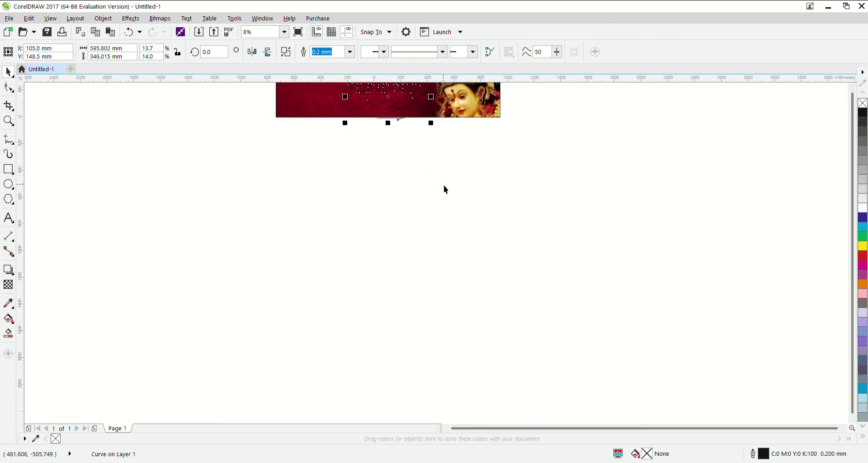
key(F4)
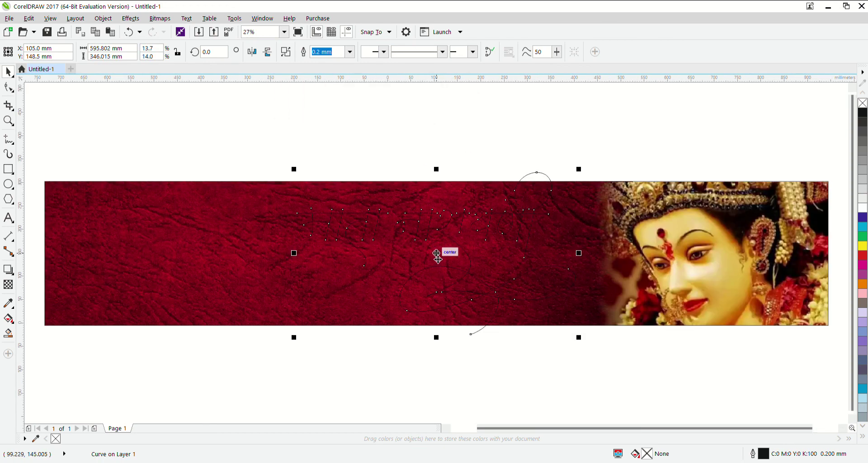
Shift the lettering left across the banner and give it a white outline.
drag(437, 255, 344, 265)
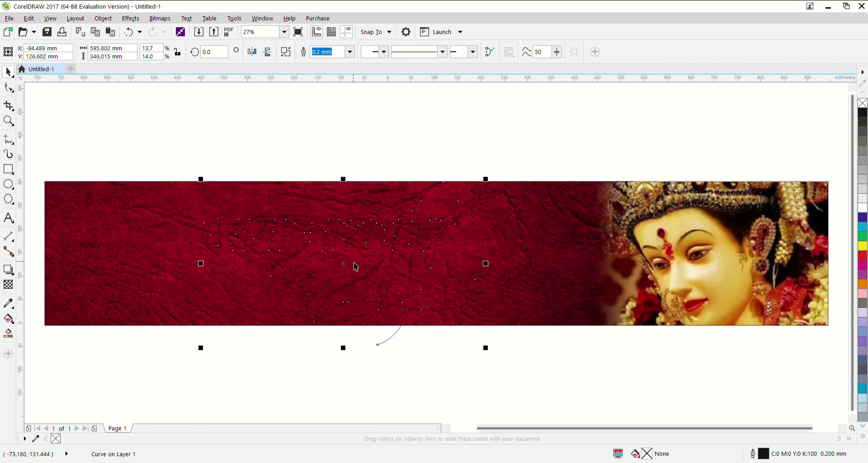
click(474, 373)
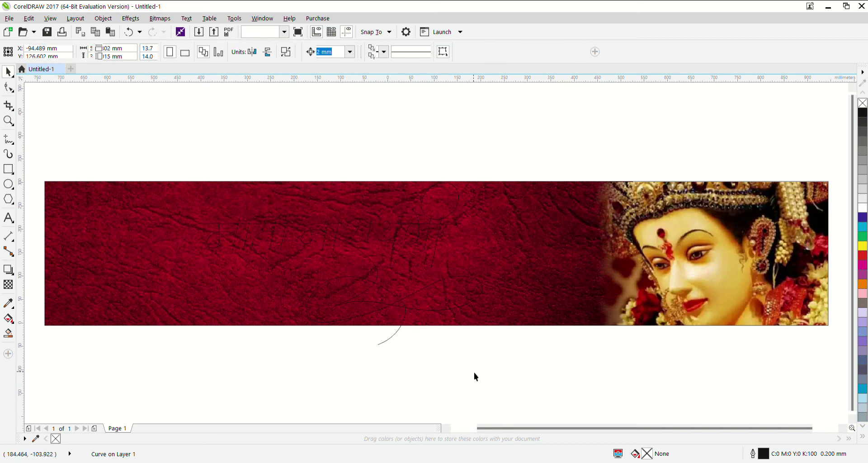
click(423, 296)
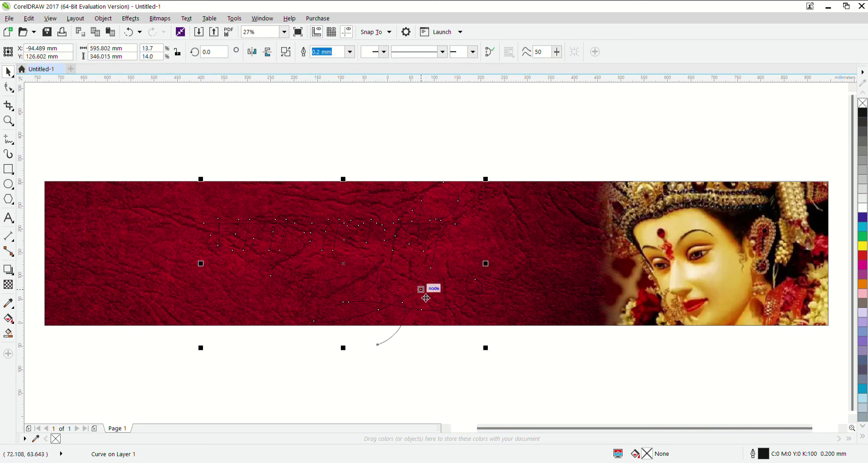
right_click(863, 209)
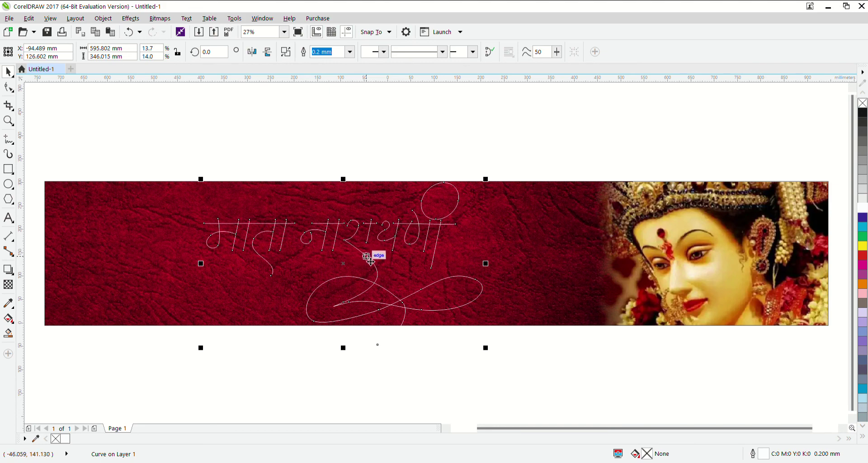
Fine-tune the lettering's size and position over the banner's left part.
drag(370, 255, 437, 258)
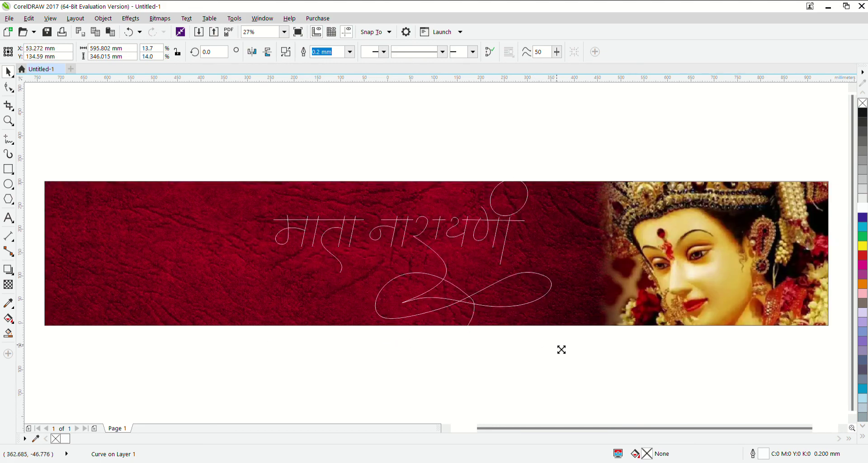
drag(560, 348, 519, 326)
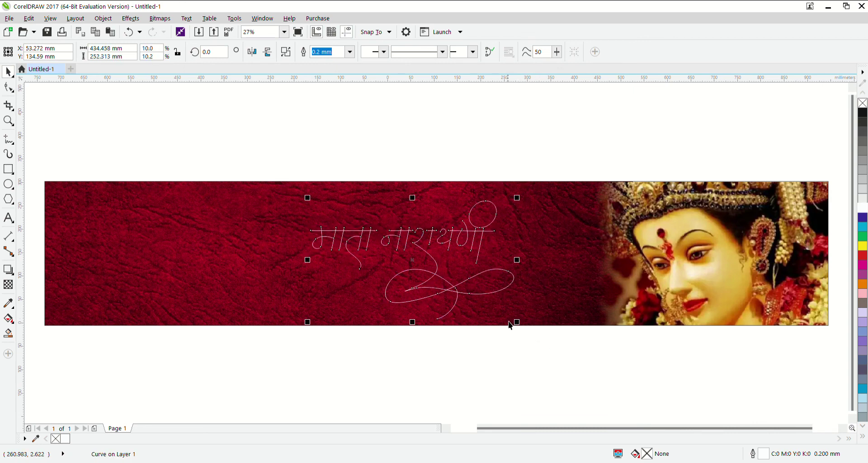
mouse_move(458, 294)
mouse_down()
mouse_move(458, 286)
mouse_move(376, 284)
mouse_up()
scroll(377, 281, up, 2)
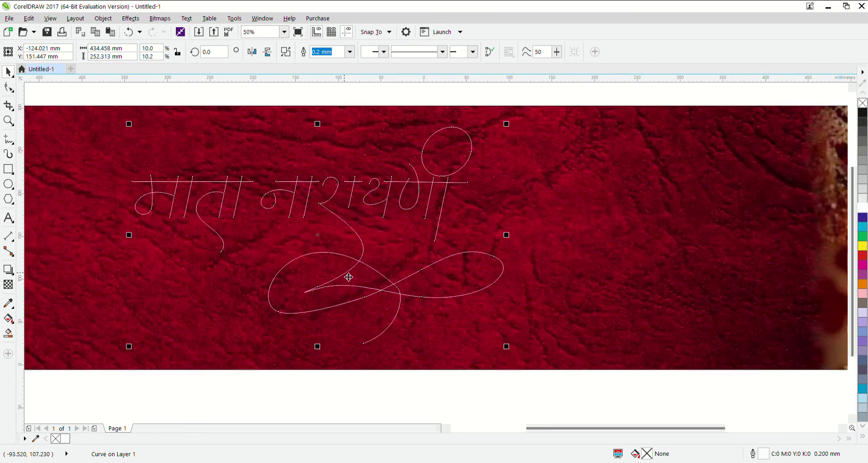
scroll(379, 276, up, 2)
scroll(379, 276, down, 2)
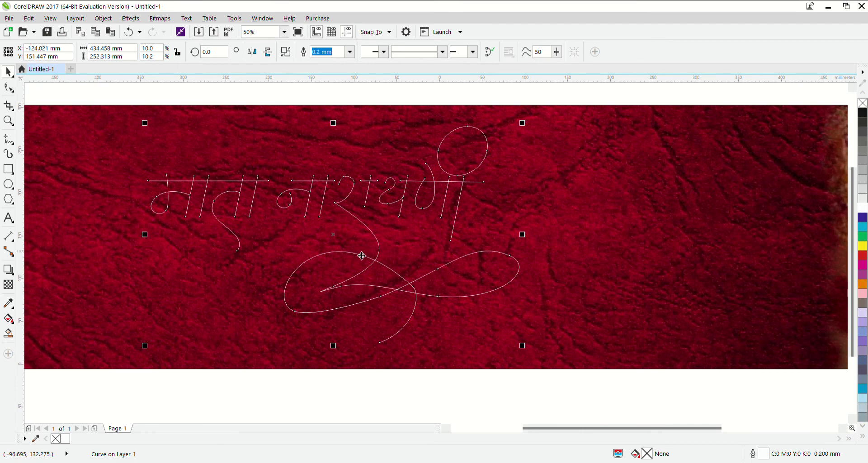
scroll(362, 255, down, 1)
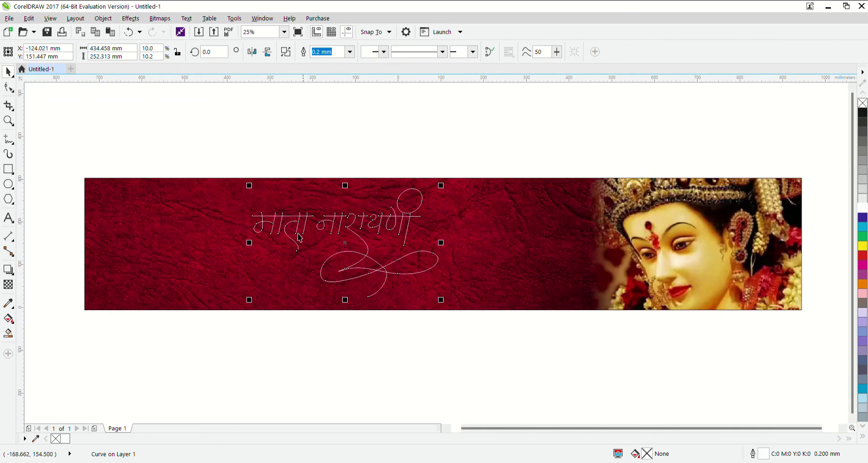
scroll(298, 228, up, 1)
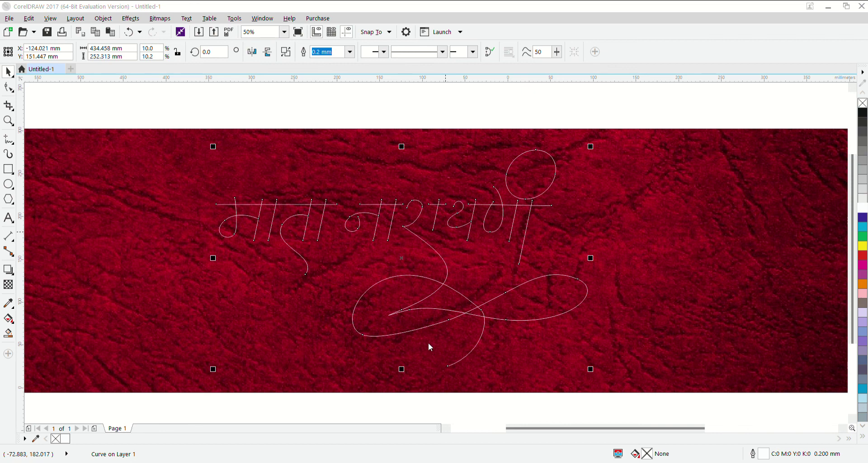
Give the lettering a 3.0 mm outline width and reselect the lettering curve.
text(3)
key(Return)
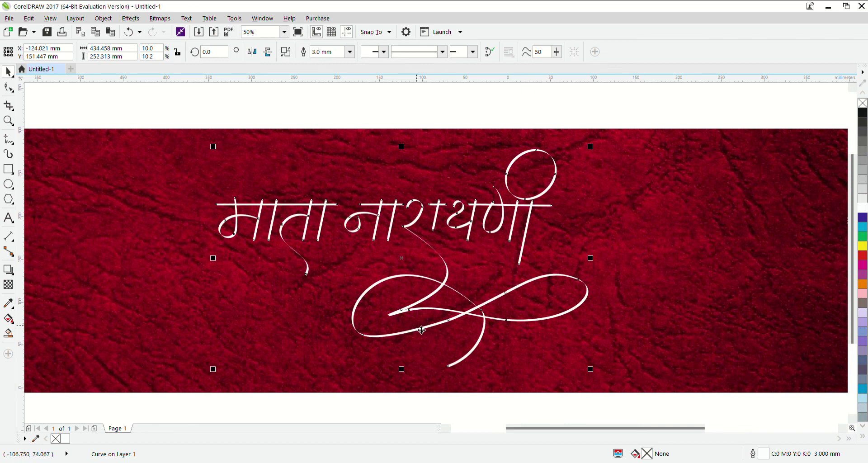
click(350, 99)
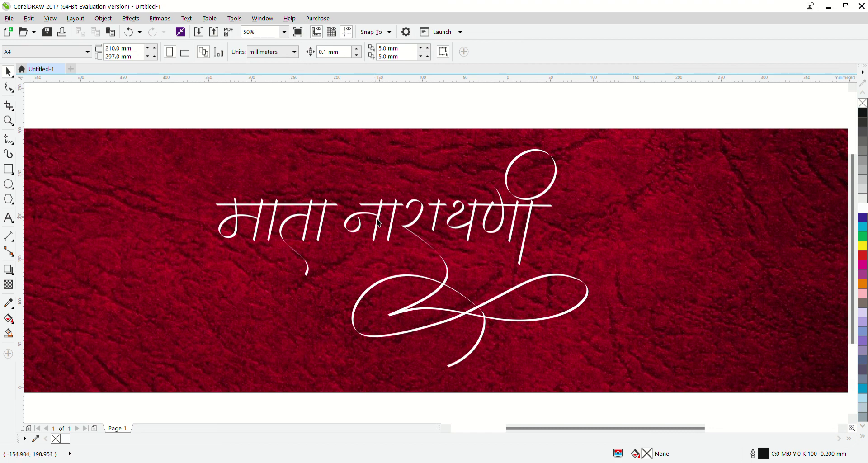
click(383, 225)
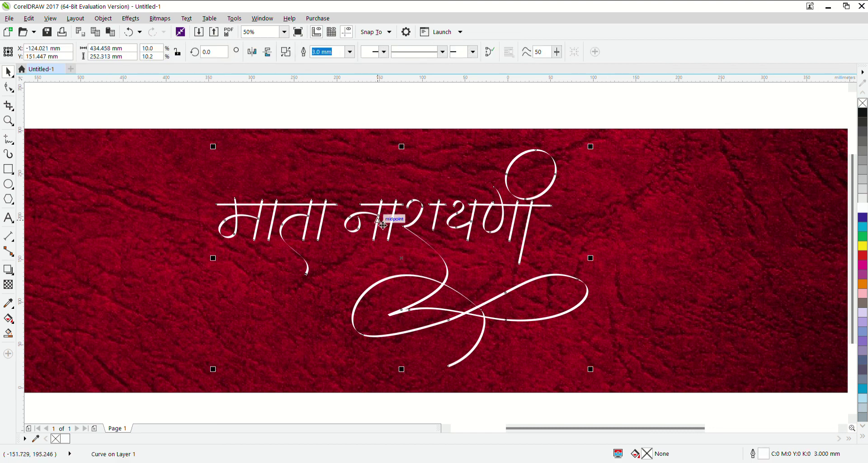
Outline the lettering red, place a copy offset down-right with a white outline, then zoom out.
right_click(864, 258)
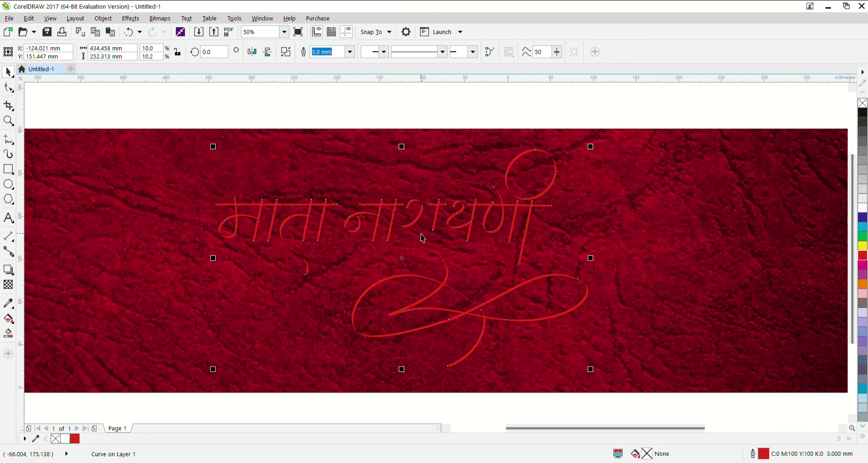
scroll(412, 234, up, 3)
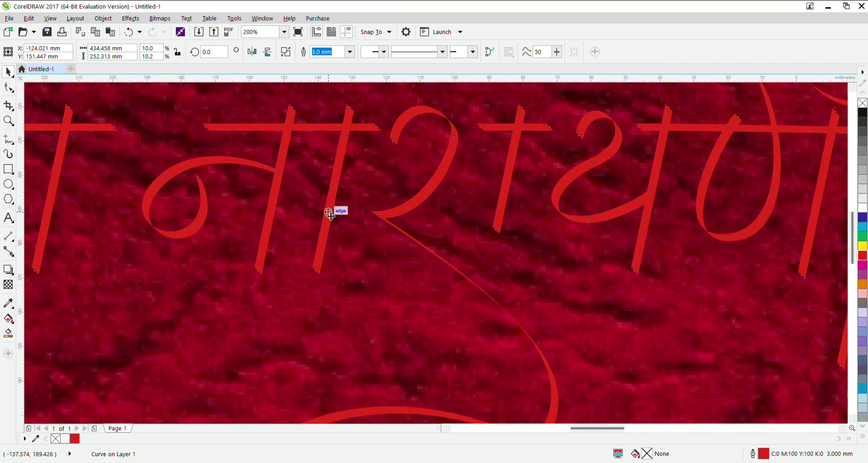
drag(329, 214, 345, 235)
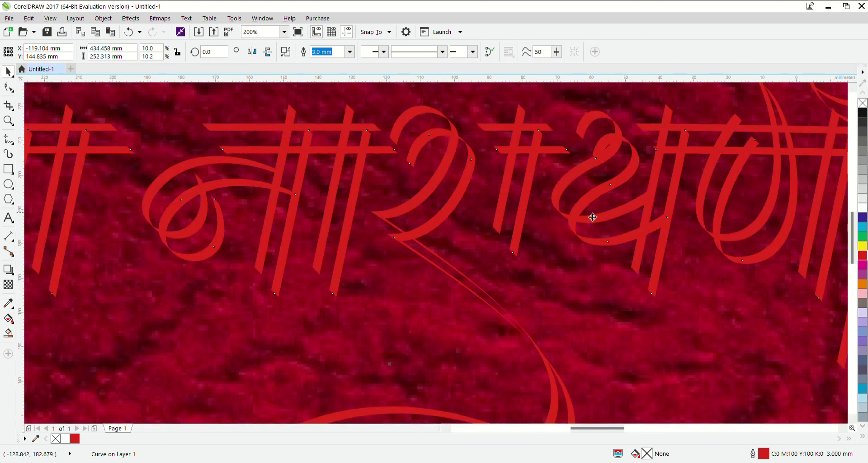
right_click(863, 210)
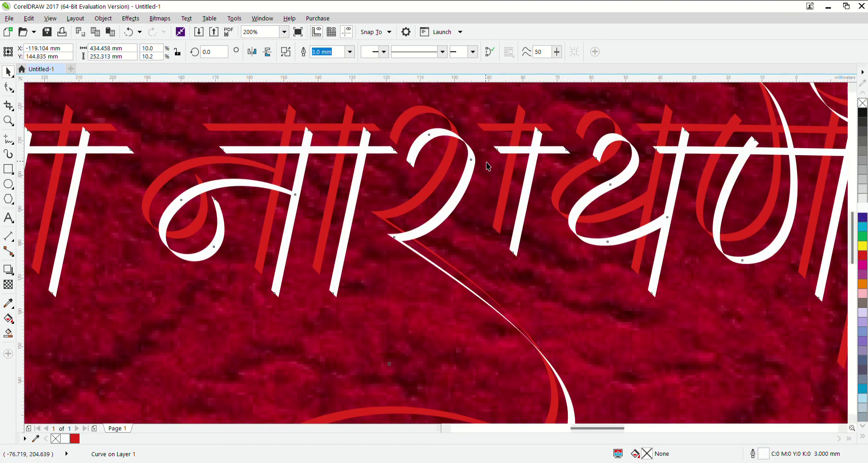
key(F3)
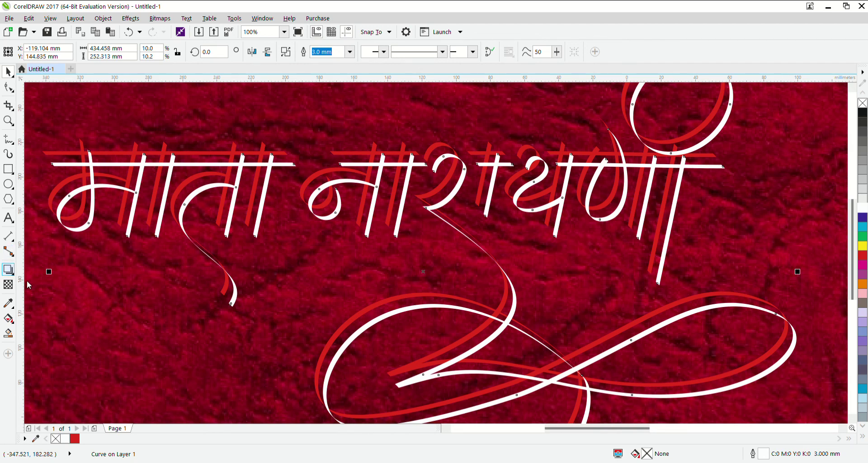
Blend the white lettering into the red copy and shift the top lettering curve slightly right.
click(31, 291)
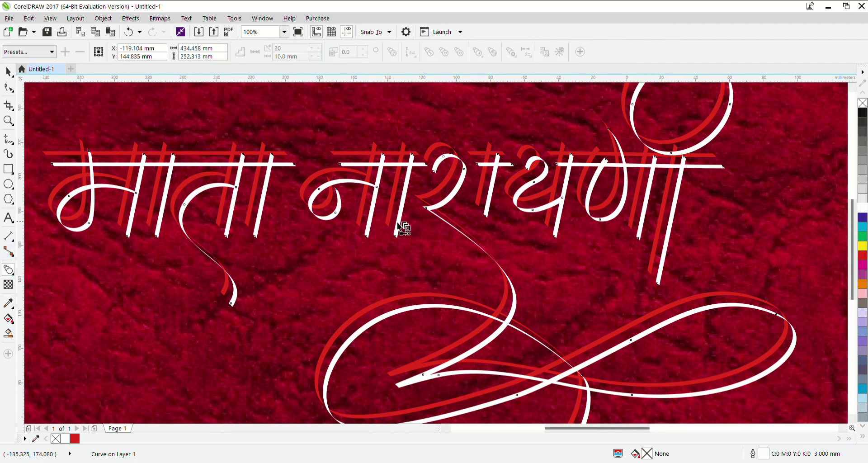
drag(397, 225, 418, 265)
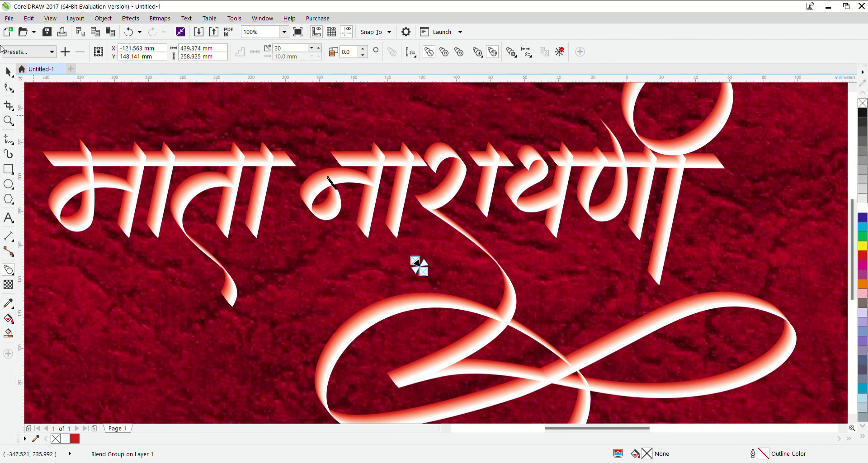
click(8, 71)
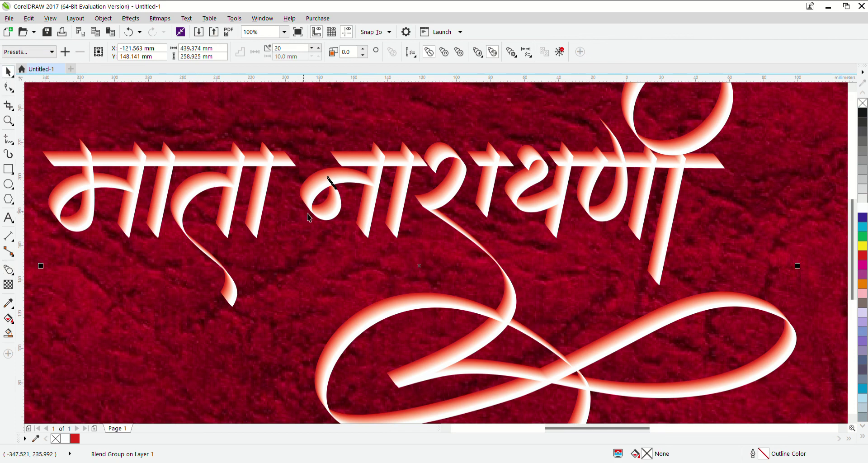
click(344, 124)
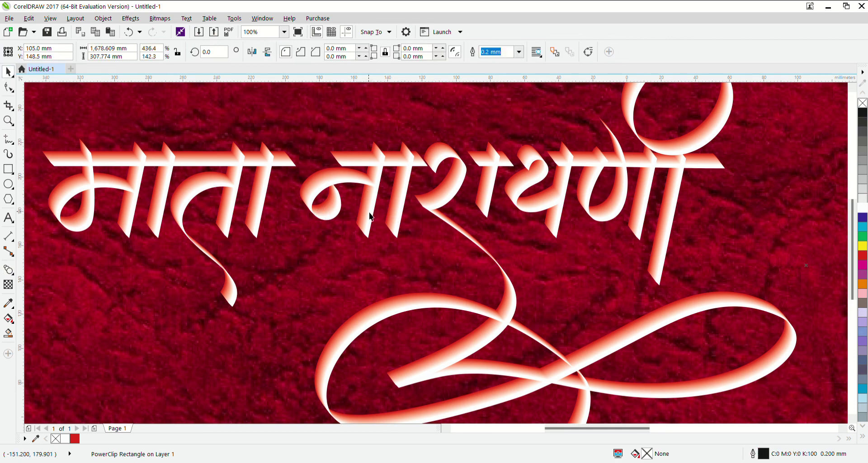
ctrl+click(370, 216)
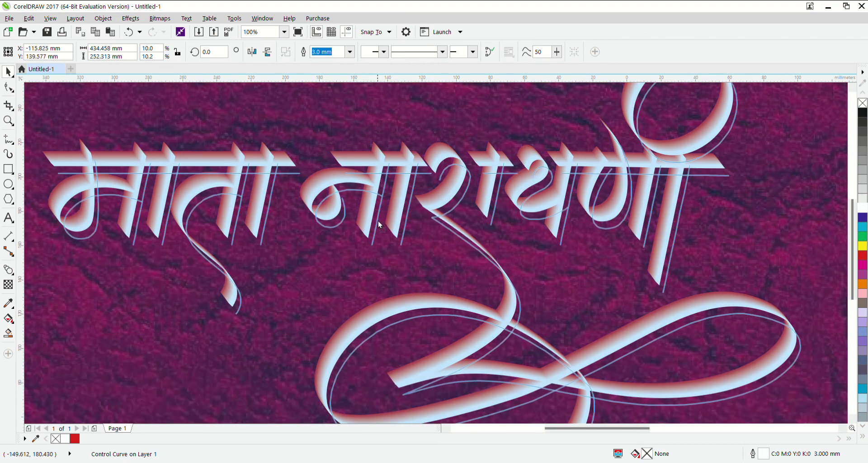
drag(379, 225, 396, 224)
scroll(397, 224, down, 2)
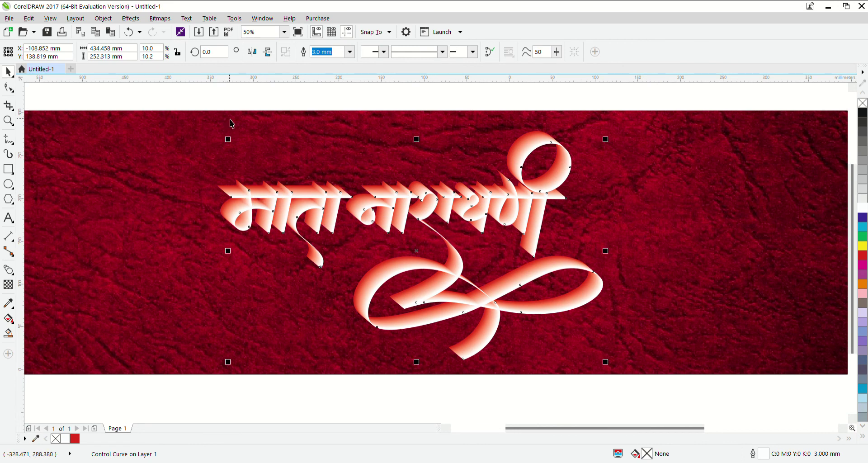
Give the blend a black fill and outline, outline the top curve white, and group everything.
click(220, 183)
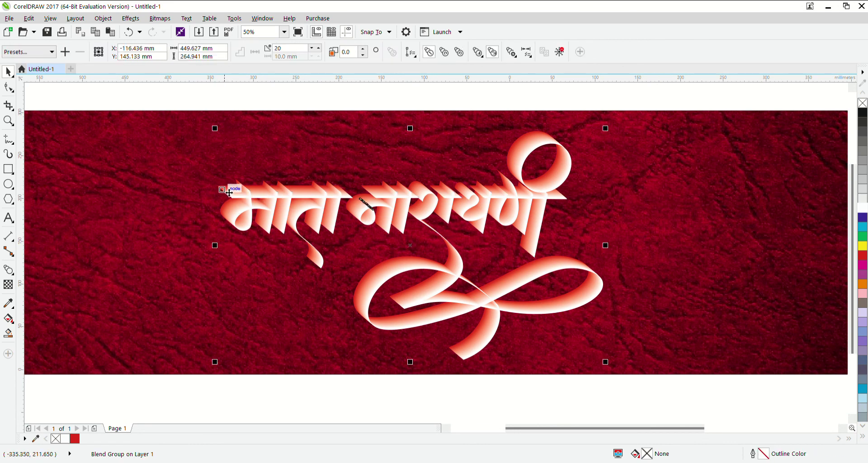
click(864, 116)
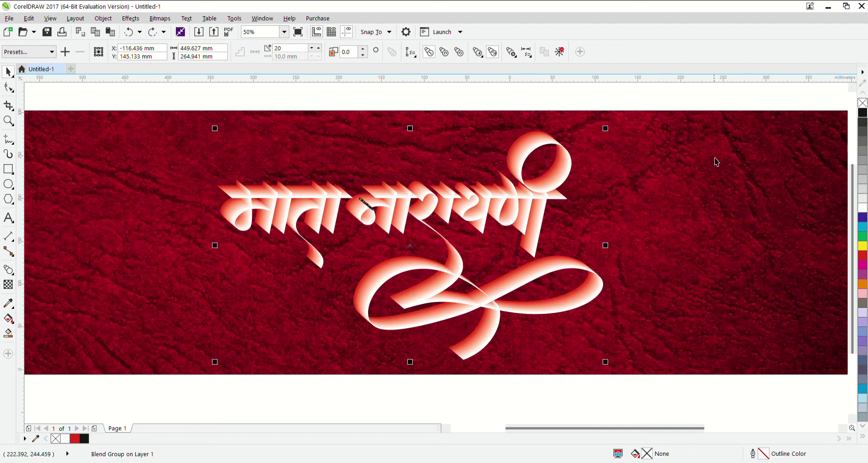
right_click(864, 116)
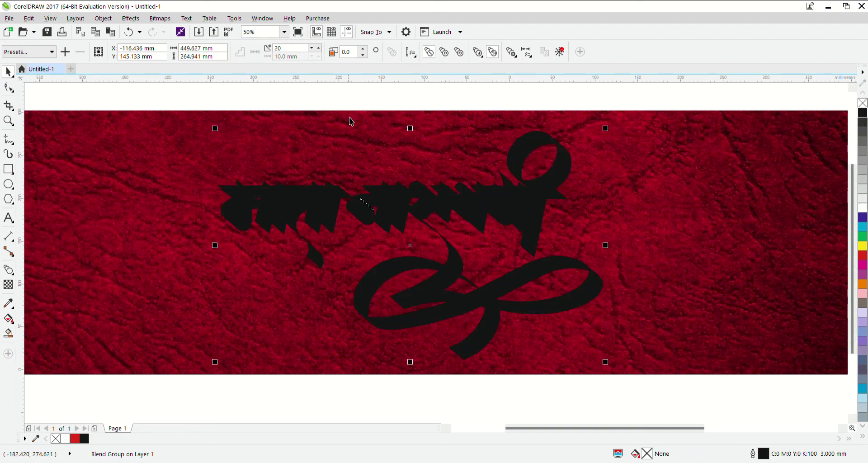
key(Escape)
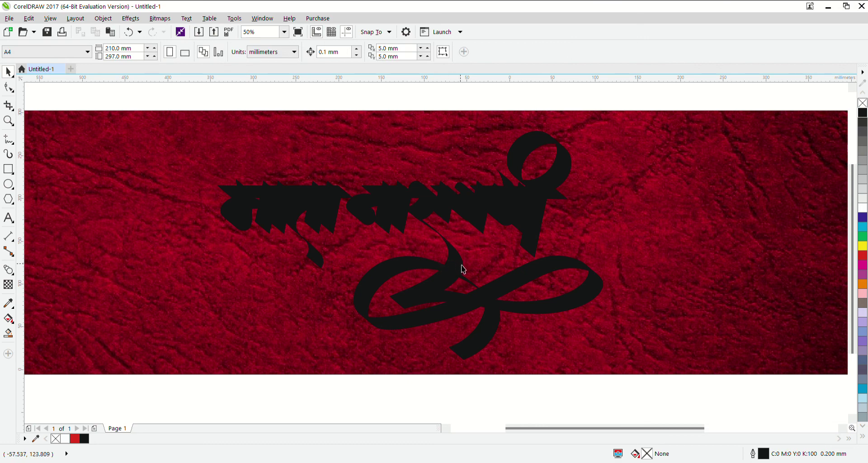
click(462, 267)
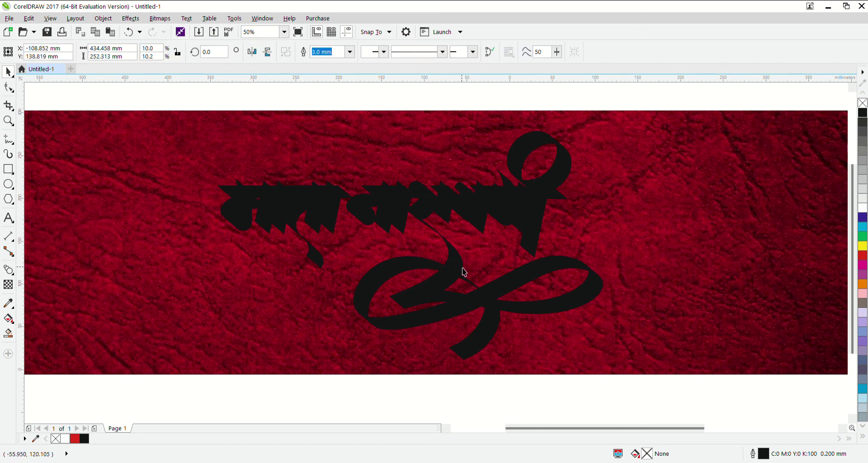
right_click(863, 208)
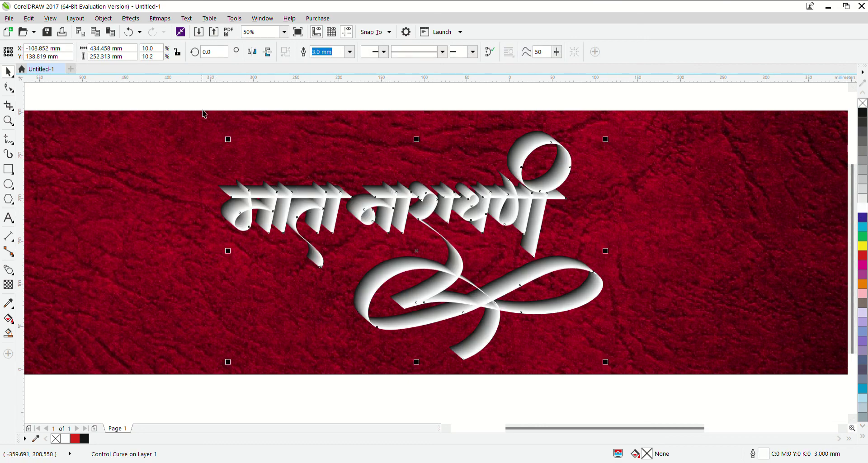
click(185, 105)
drag(158, 91, 656, 375)
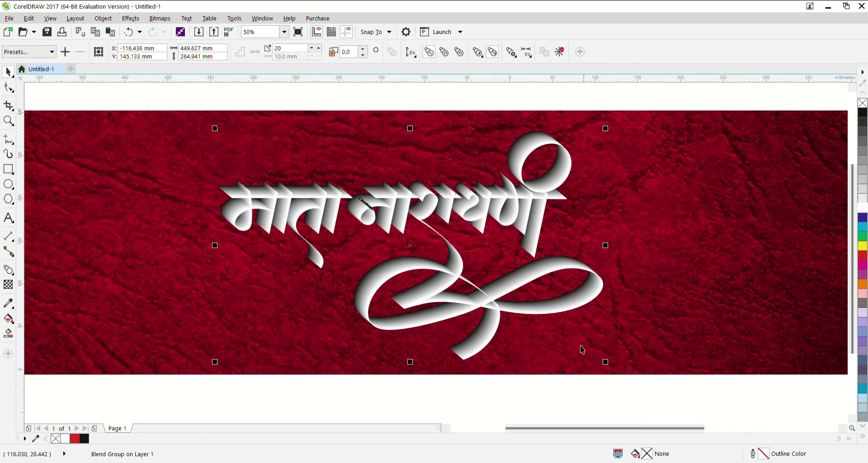
click(380, 286)
scroll(478, 291, down, 1)
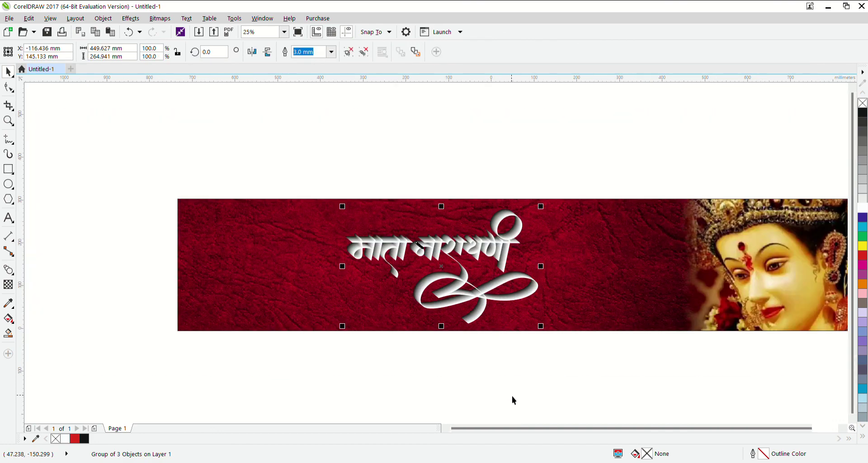
Move the lettering right and select the banner's left-side nodes with the Shape tool.
click(512, 384)
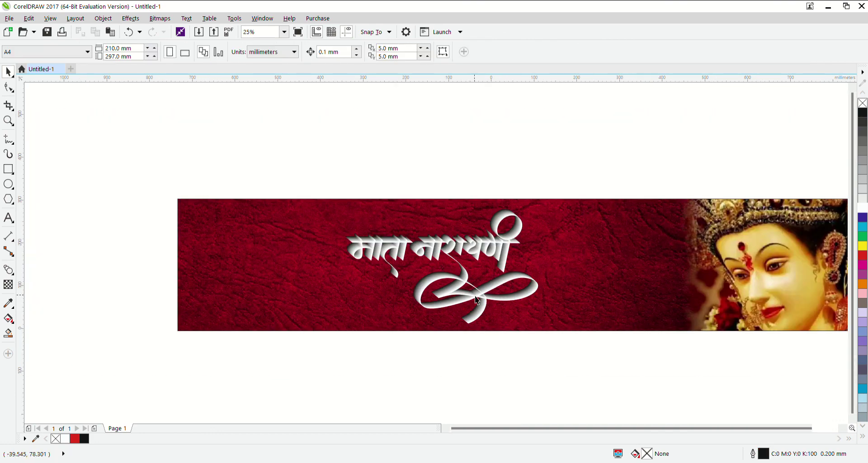
drag(479, 295, 564, 300)
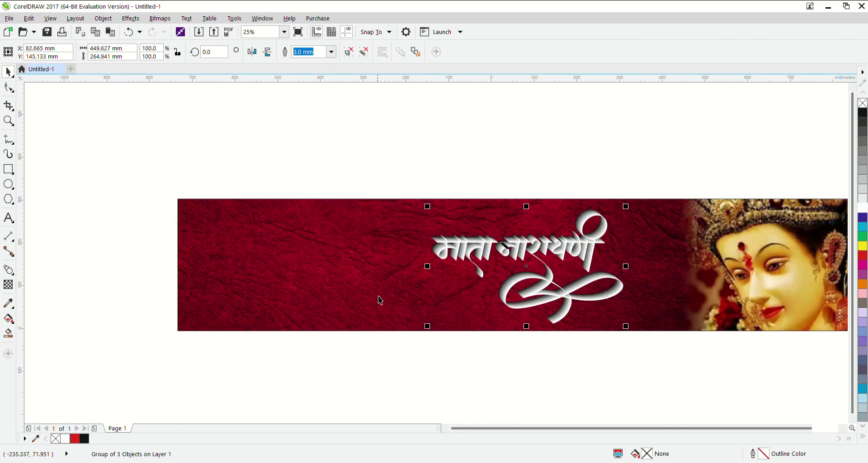
click(379, 298)
click(9, 88)
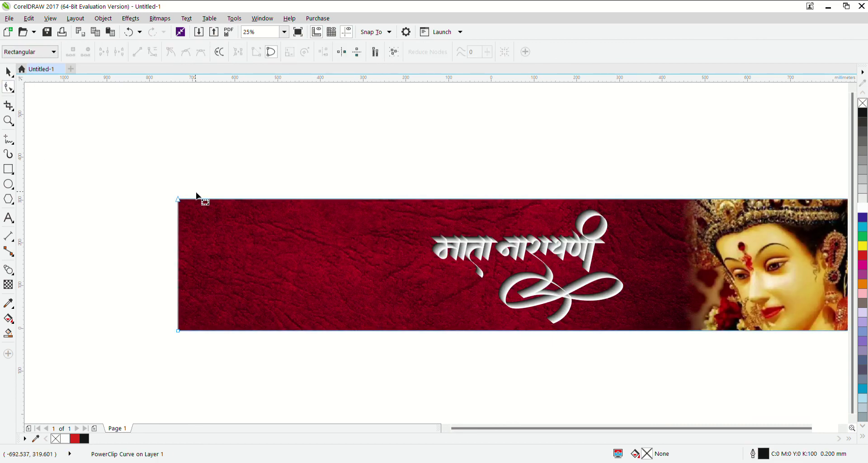
drag(197, 194, 141, 362)
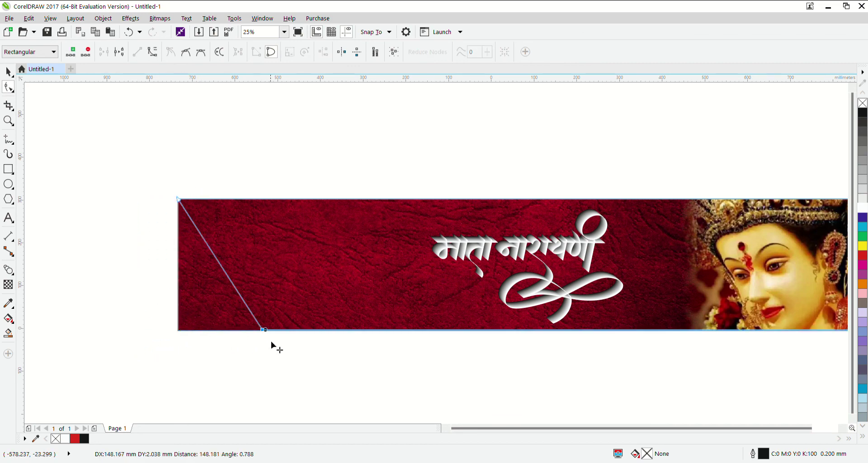
drag(180, 334, 382, 364)
key(ctrl+z)
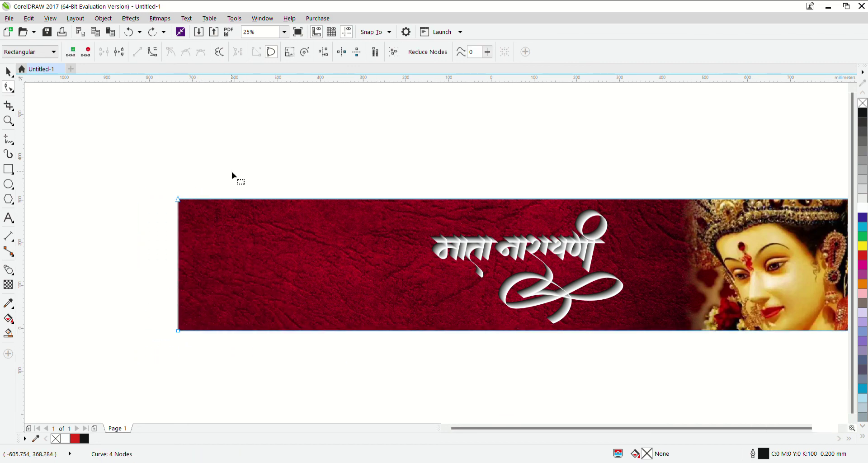
Drag the banner's left corner nodes far right to crop it, then zoom to all objects.
drag(232, 172, 131, 370)
drag(177, 332, 419, 359)
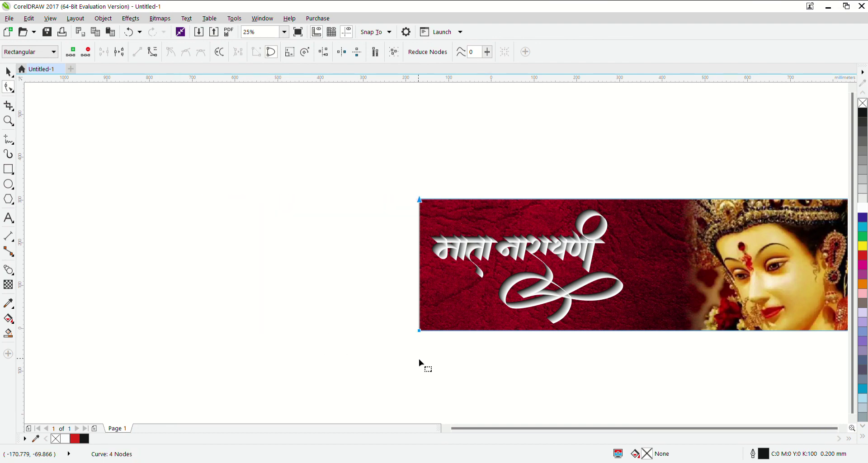
key(space)
ctrl+click(534, 298)
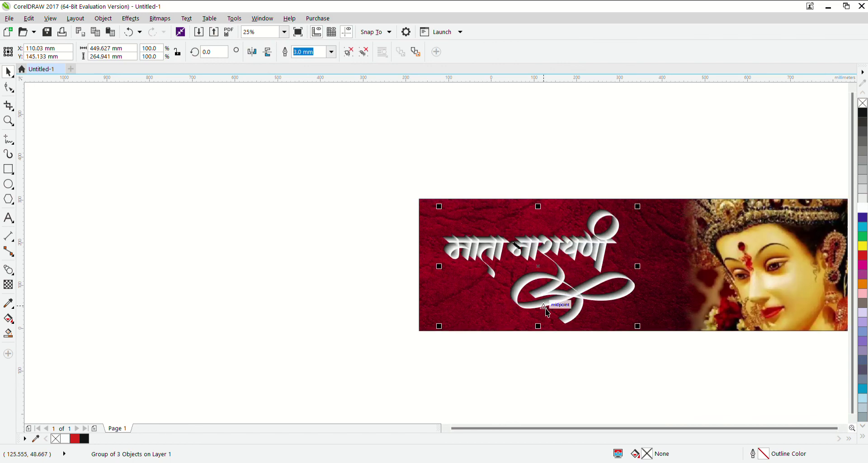
key(F4)
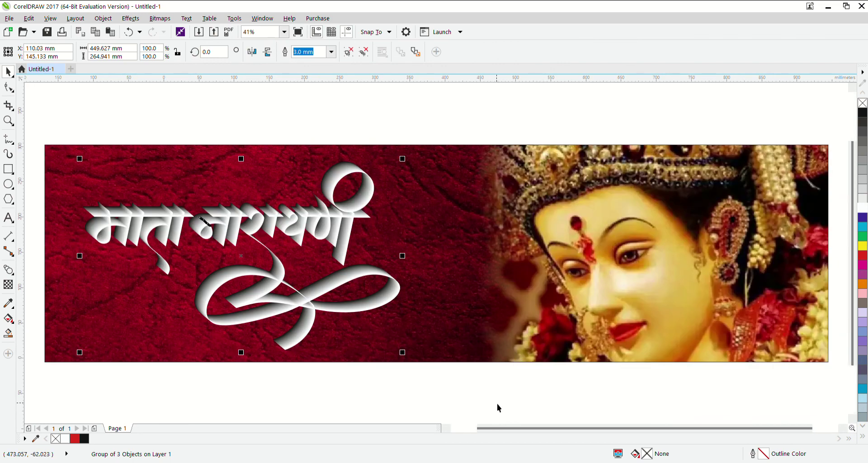
click(497, 404)
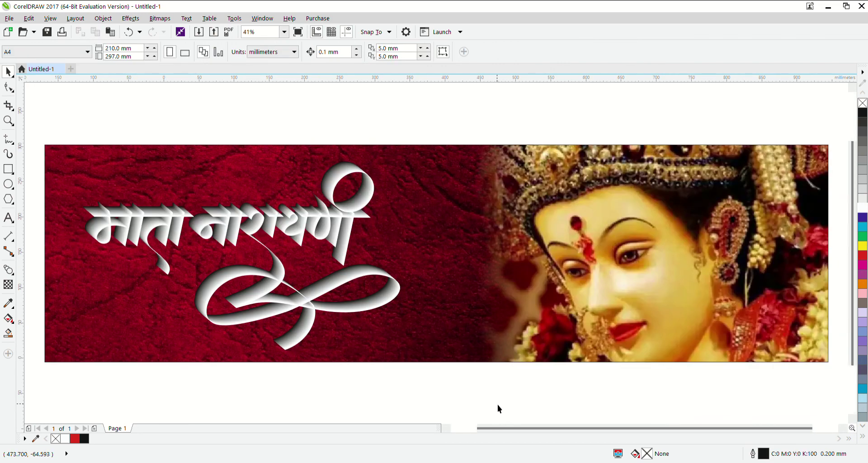